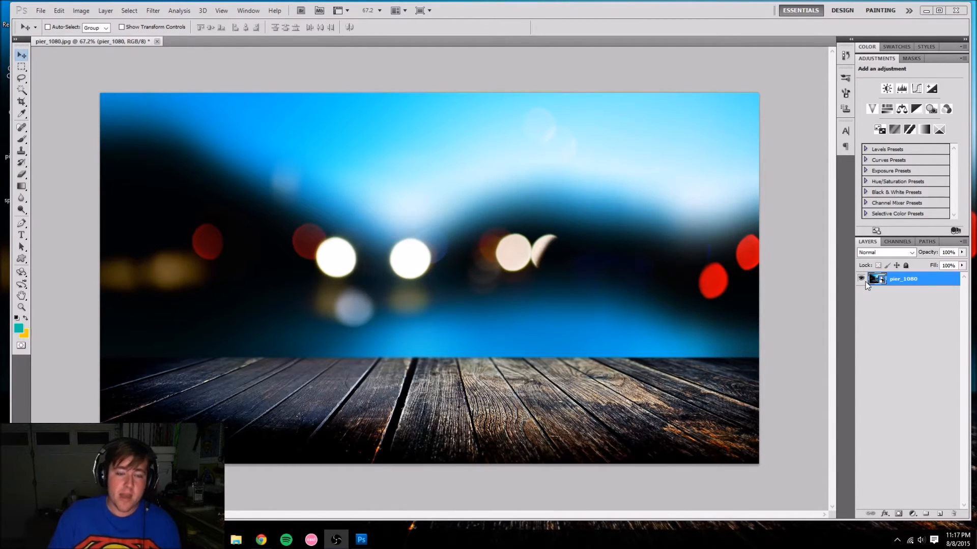
# Open the League-of-Legends-Screenshot-1920x1080.jpg file as a separate document.
pyautogui.click(261, 541)
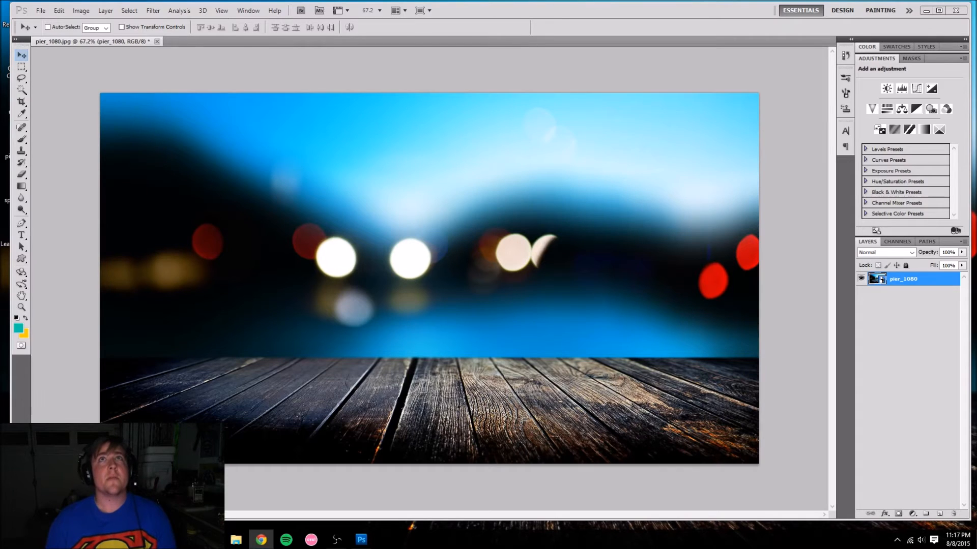
pyautogui.click(40, 10)
pyautogui.click(50, 32)
pyautogui.doubleClick(479, 148)
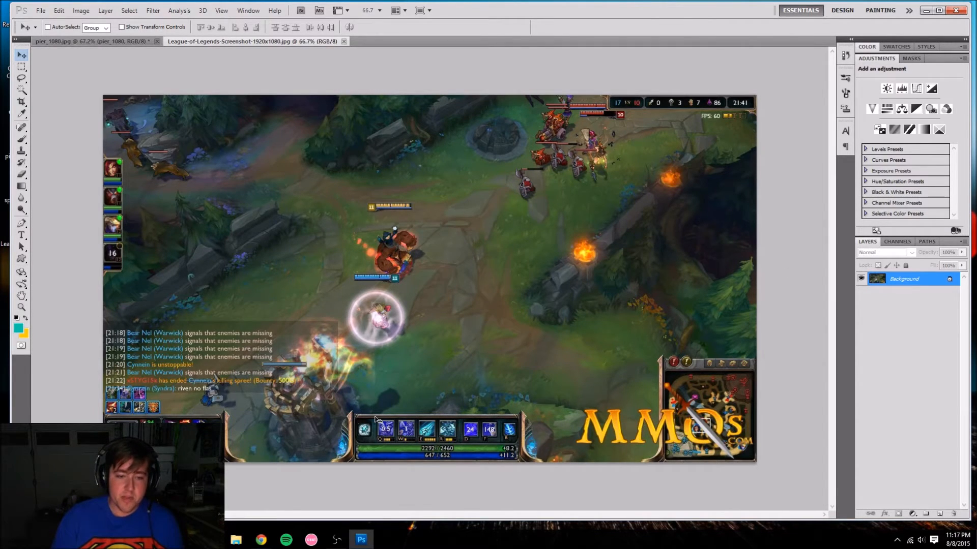
pyautogui.moveTo(245, 438); pyautogui.dragTo(301, 409)
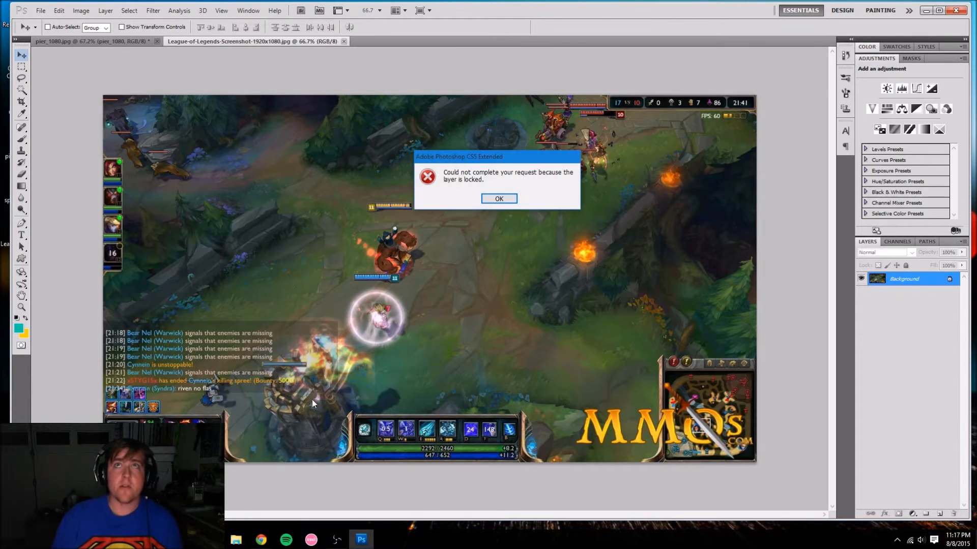
pyautogui.click(511, 198)
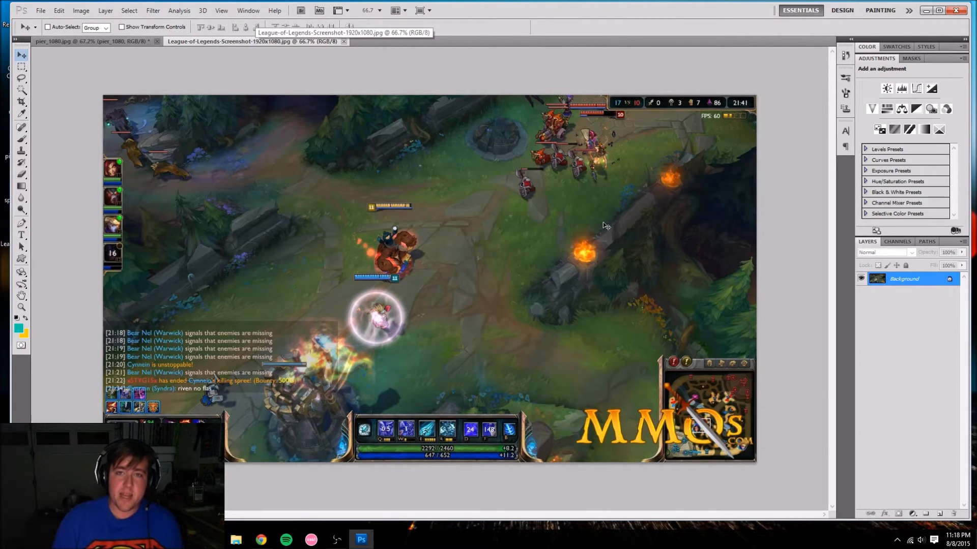
# Switch to Open Broadcaster Software and check the base resolution in its video settings.
pyautogui.click(338, 539)
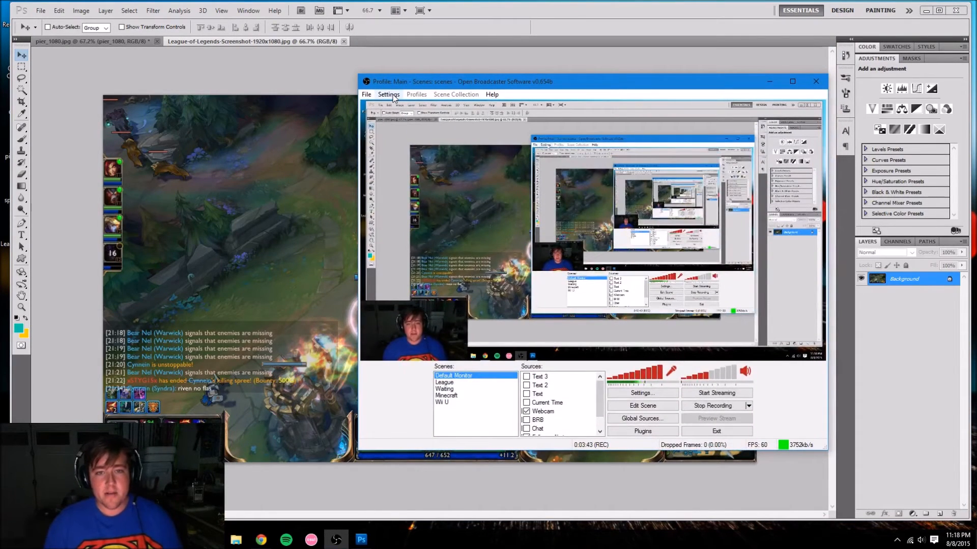
pyautogui.click(390, 95)
pyautogui.click(407, 108)
pyautogui.click(303, 124)
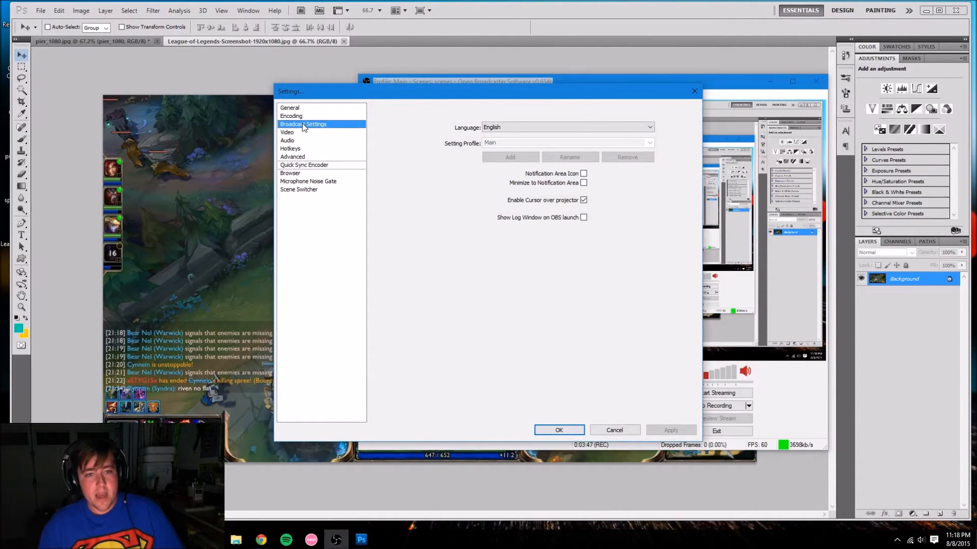
pyautogui.click(300, 133)
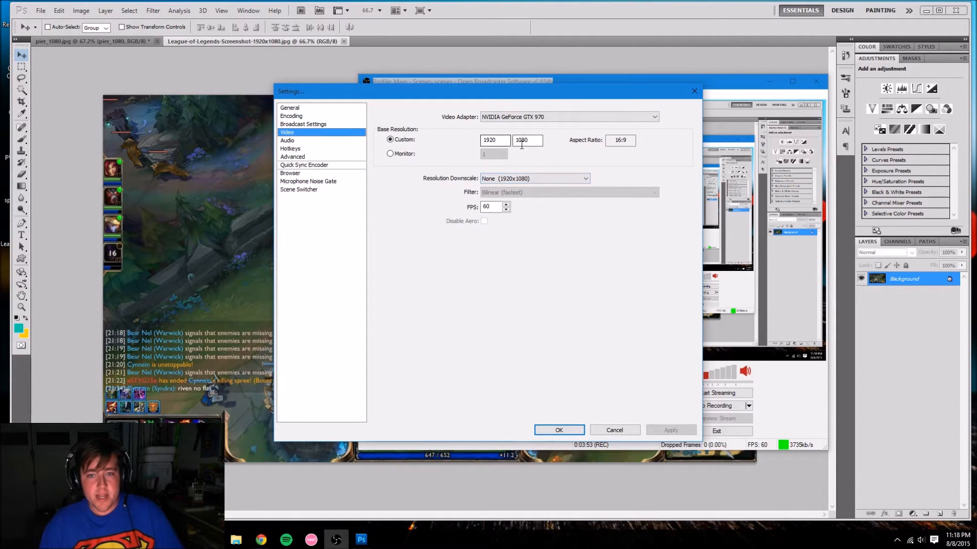
pyautogui.click(636, 430)
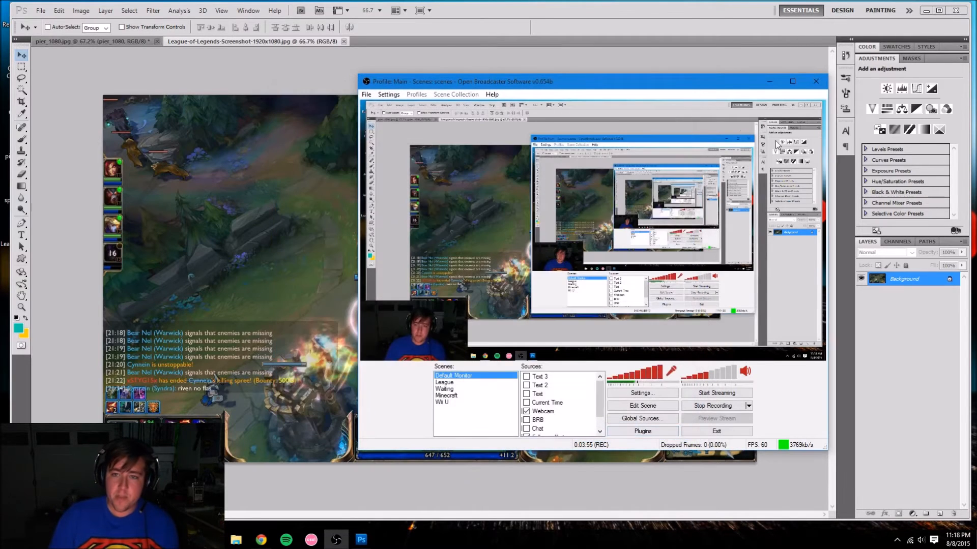
pyautogui.moveTo(672, 83); pyautogui.dragTo(636, 0)
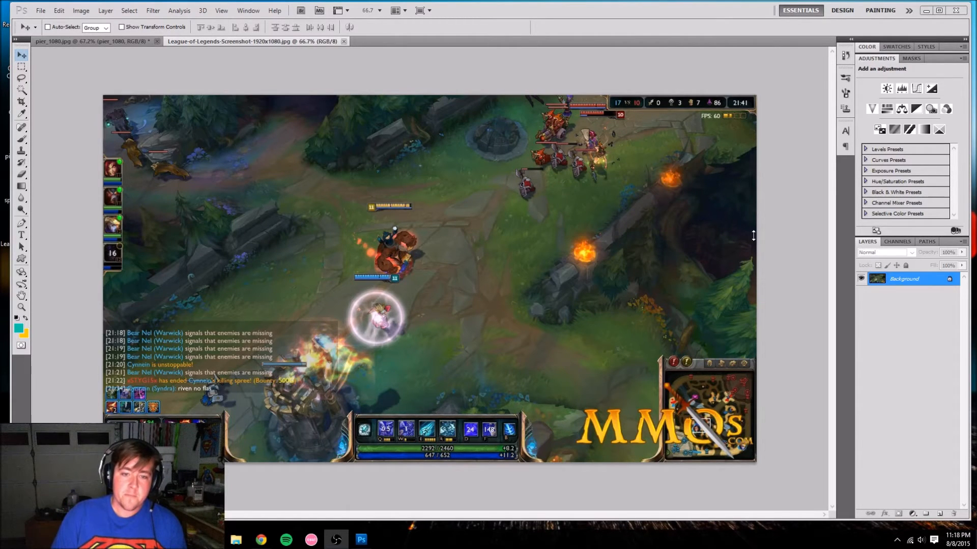
# Convert the screenshot's locked background into a regular layer and add a new empty layer above it.
pyautogui.doubleClick(950, 283)
pyautogui.press('Return')
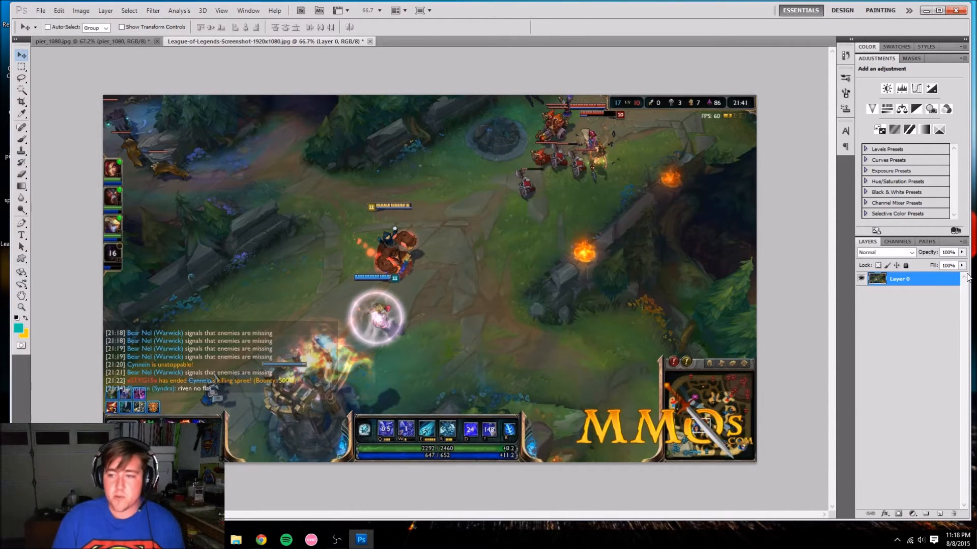
pyautogui.click(963, 242)
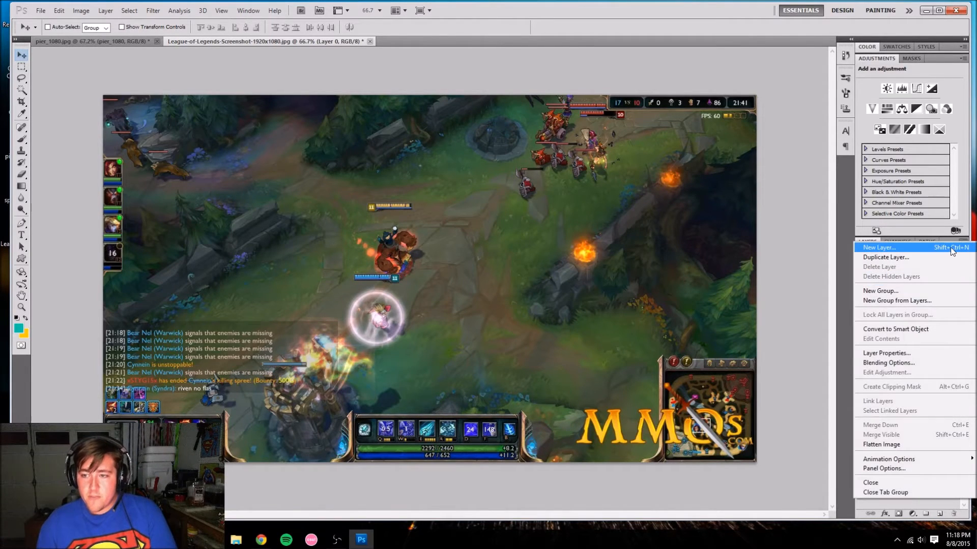
pyautogui.click(946, 247)
pyautogui.press('Return')
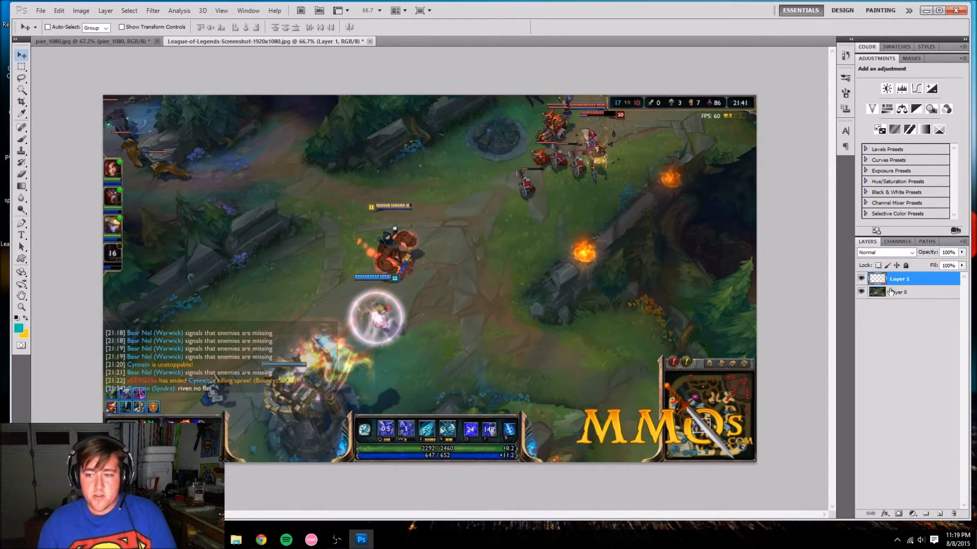
# Toggle the screenshot layer's visibility to examine the empty layer above it.
pyautogui.click(860, 292)
pyautogui.click(860, 292)
pyautogui.click(861, 292)
pyautogui.click(861, 292)
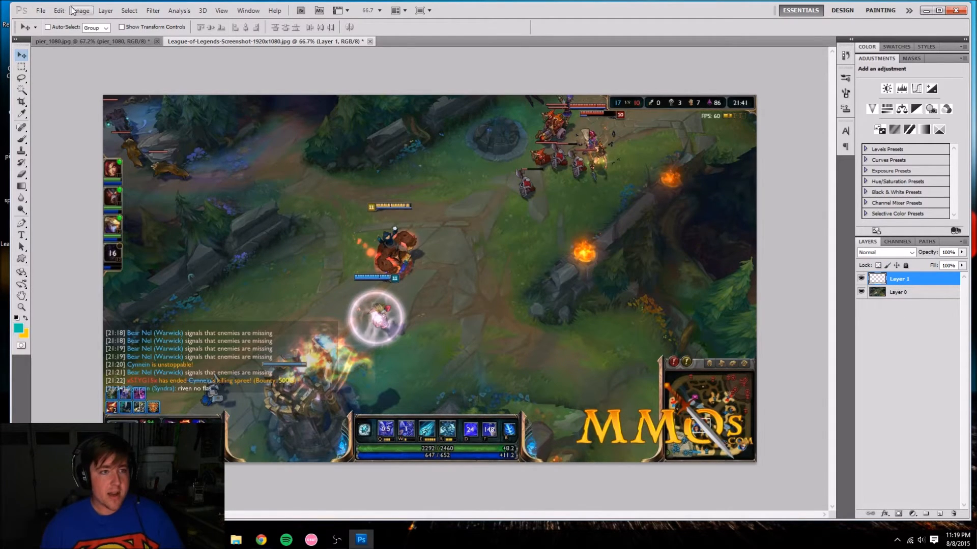
# Stroke the full canvas outline on the empty layer with a 10 px teal inside border, then deselect.
pyautogui.keyDown('ctrl'); pyautogui.click(885, 281); pyautogui.keyUp('ctrl')
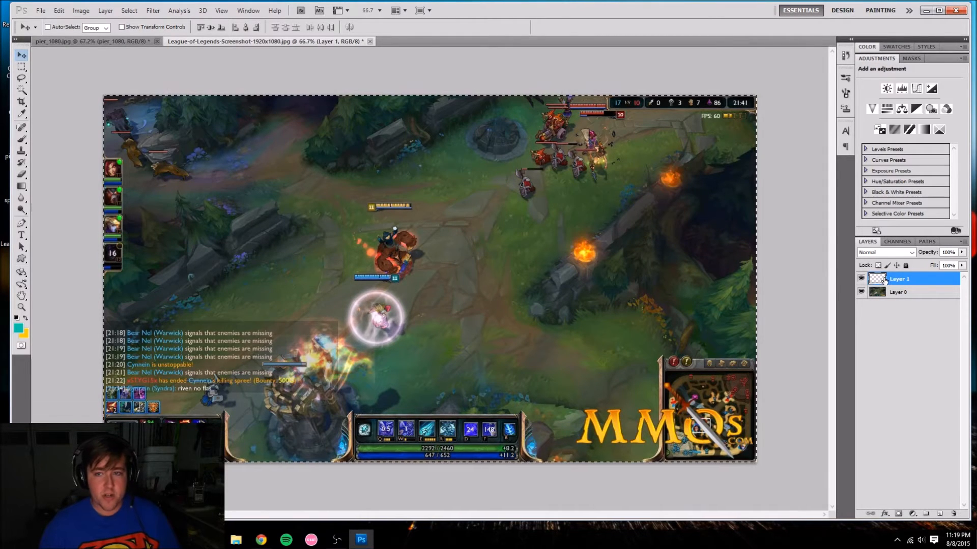
pyautogui.click(59, 11)
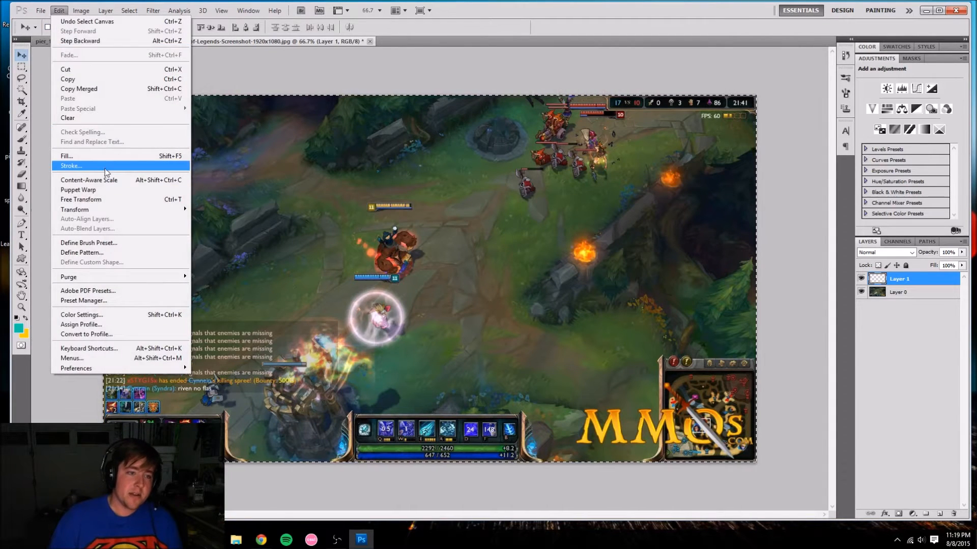
pyautogui.click(71, 165)
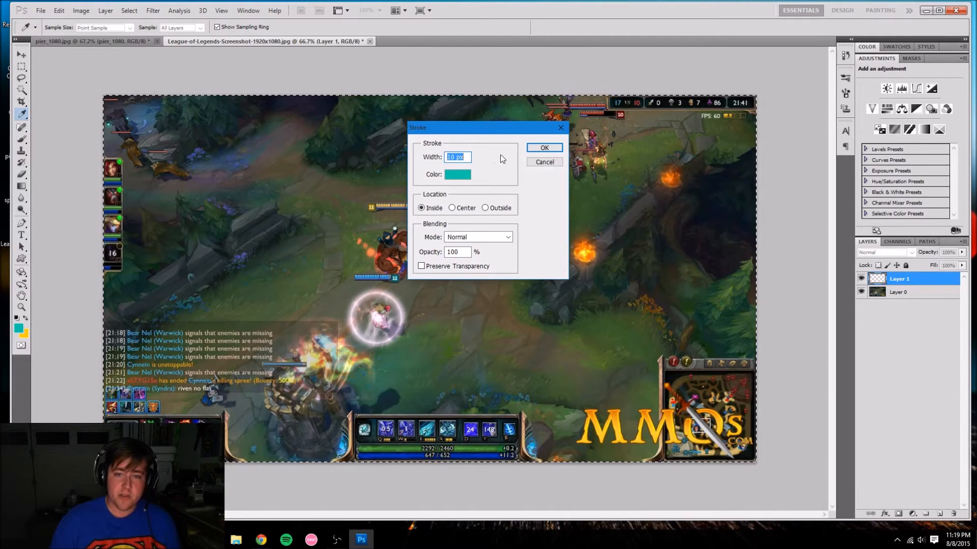
pyautogui.click(543, 148)
pyautogui.press('v')
pyautogui.hotkey('ctrl', 'd')
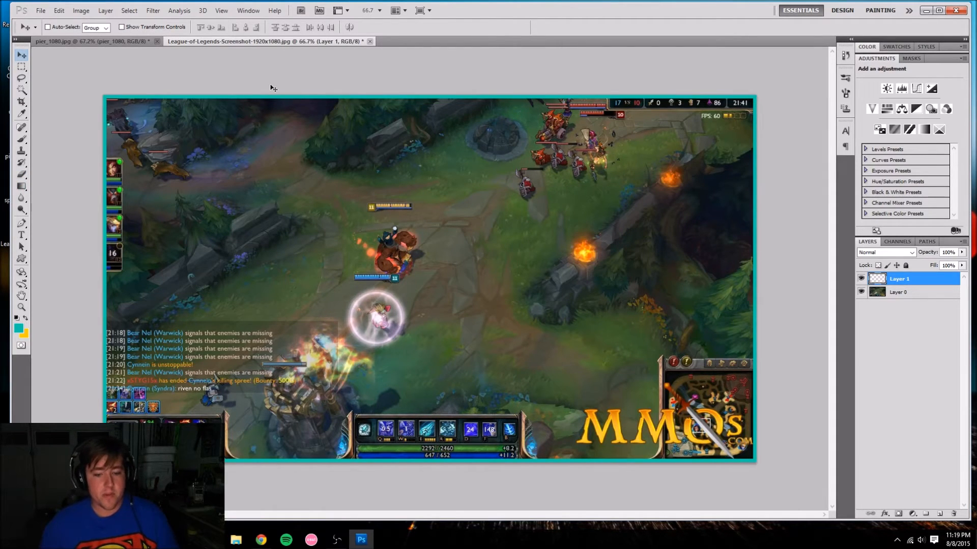
# Switch to Open Broadcaster Software and check the video resolution in the Webcam source's properties.
pyautogui.click(336, 538)
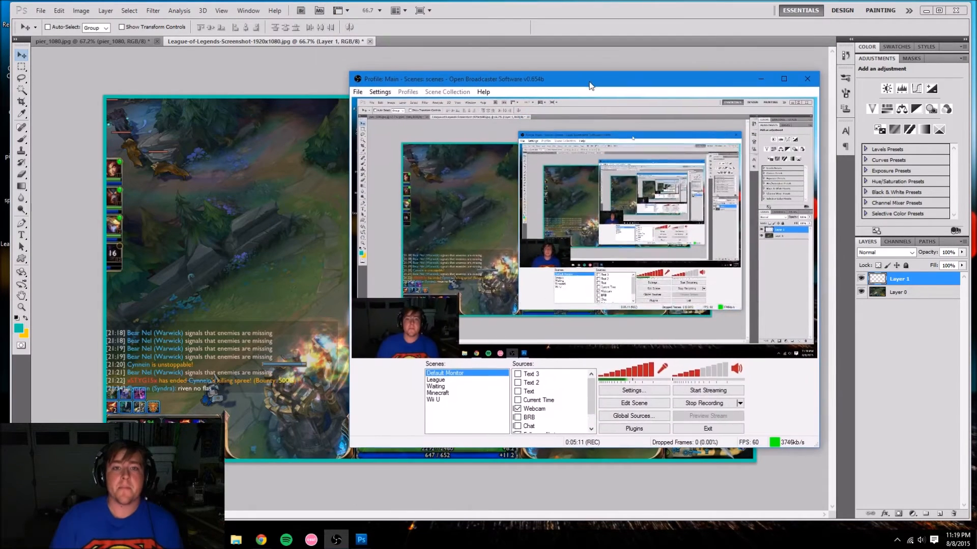
pyautogui.click(380, 93)
pyautogui.click(392, 105)
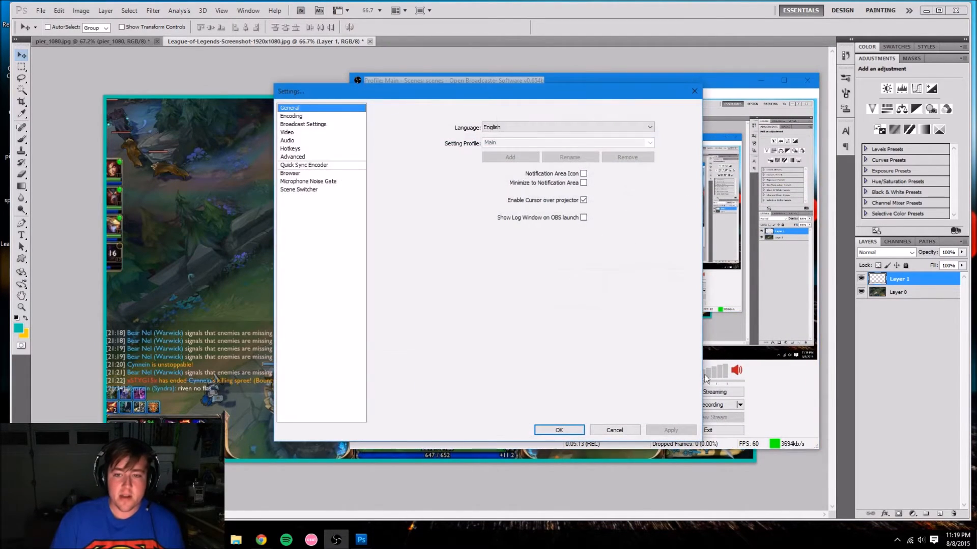
pyautogui.click(613, 430)
pyautogui.rightClick(547, 412)
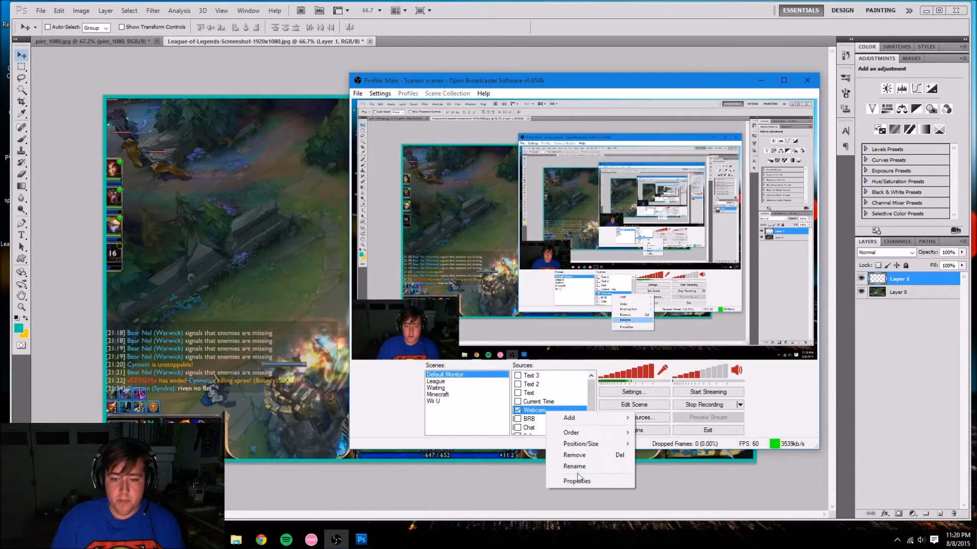
pyautogui.click(581, 481)
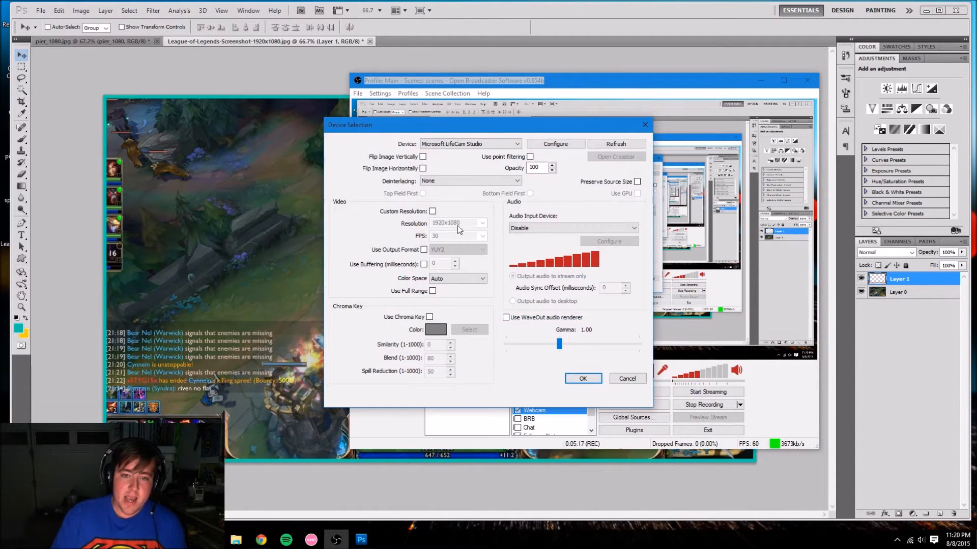
pyautogui.click(627, 378)
pyautogui.moveTo(707, 81); pyautogui.dragTo(662, 0)
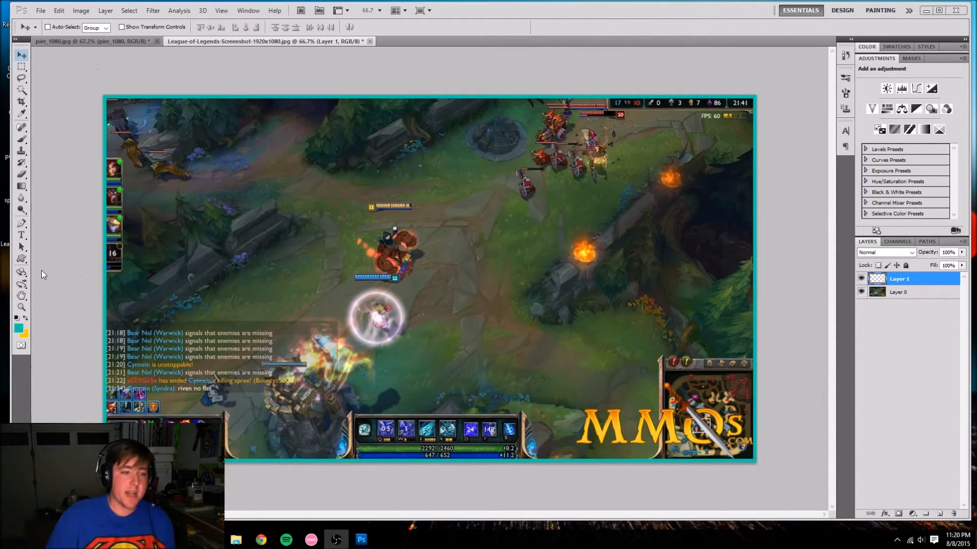
# Activate the Rectangle shape tool and constrain it to proportions of 1920 by 1080.
pyautogui.click(21, 262)
pyautogui.click(21, 260)
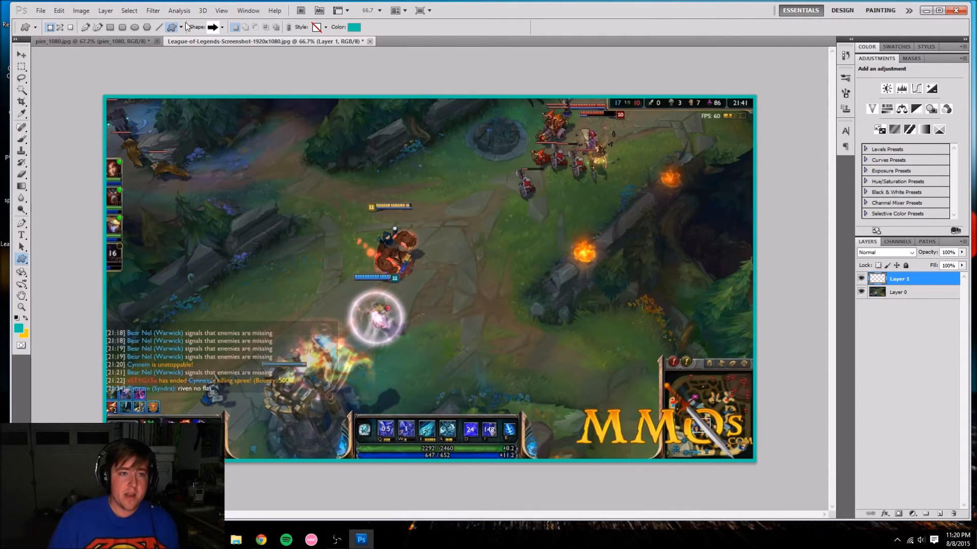
pyautogui.click(109, 28)
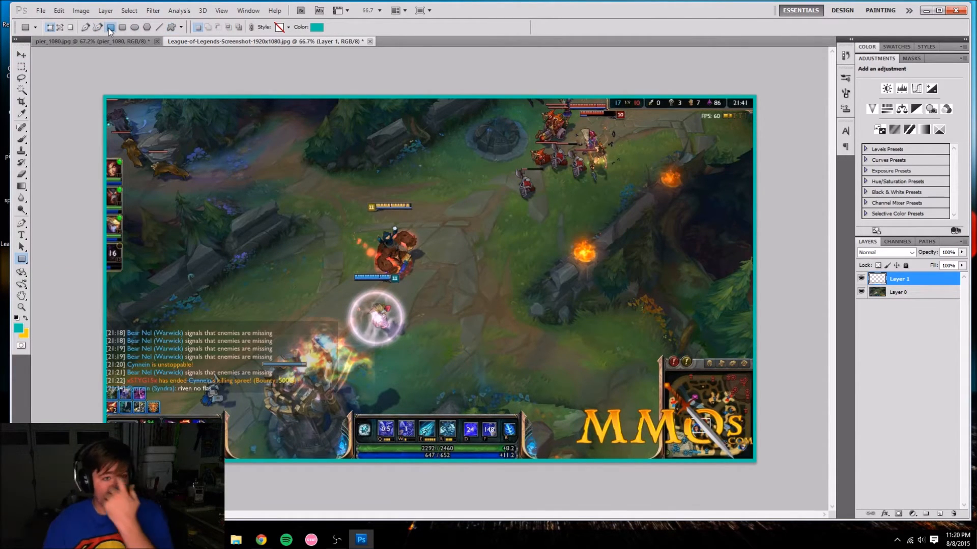
pyautogui.click(180, 27)
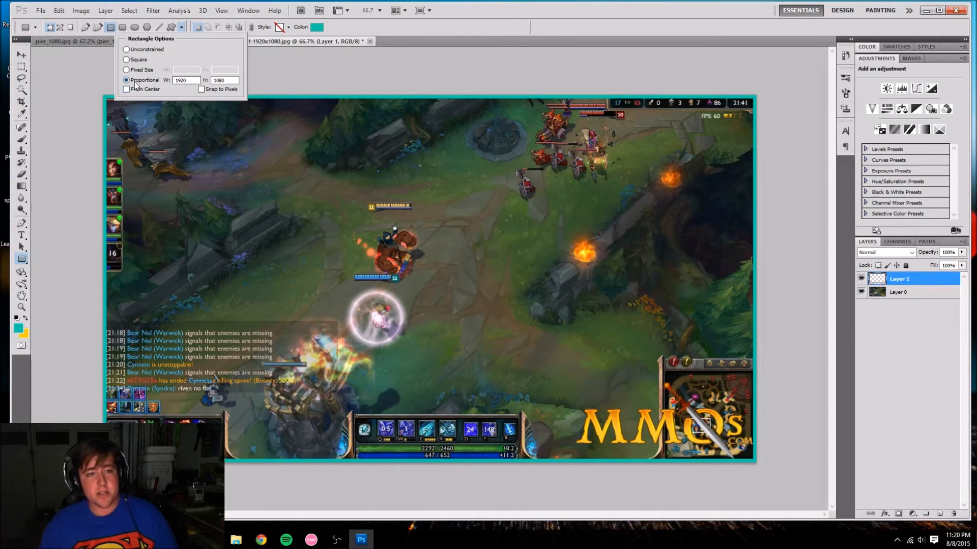
pyautogui.doubleClick(196, 79)
pyautogui.write('1280')
pyautogui.press('Tab')
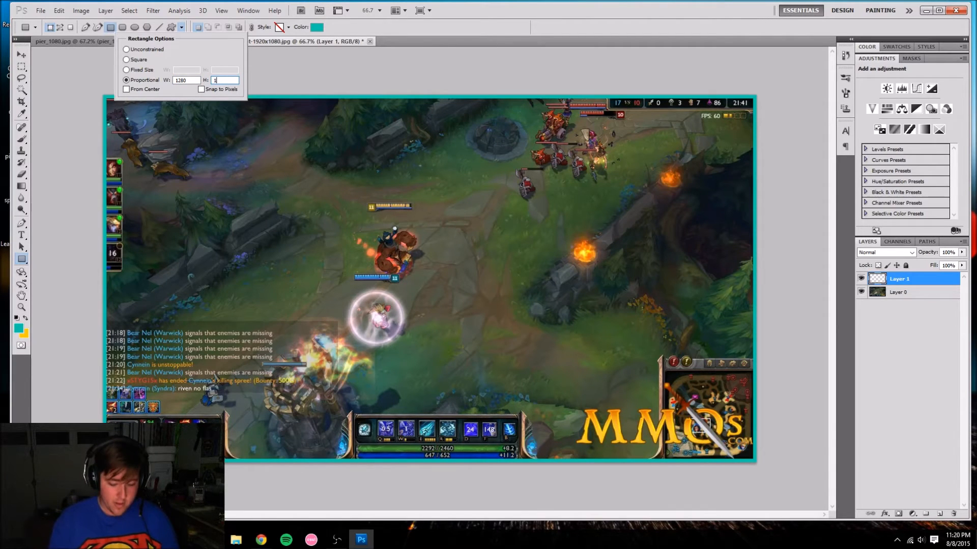
pyautogui.hotkey('shift', 'Tab')
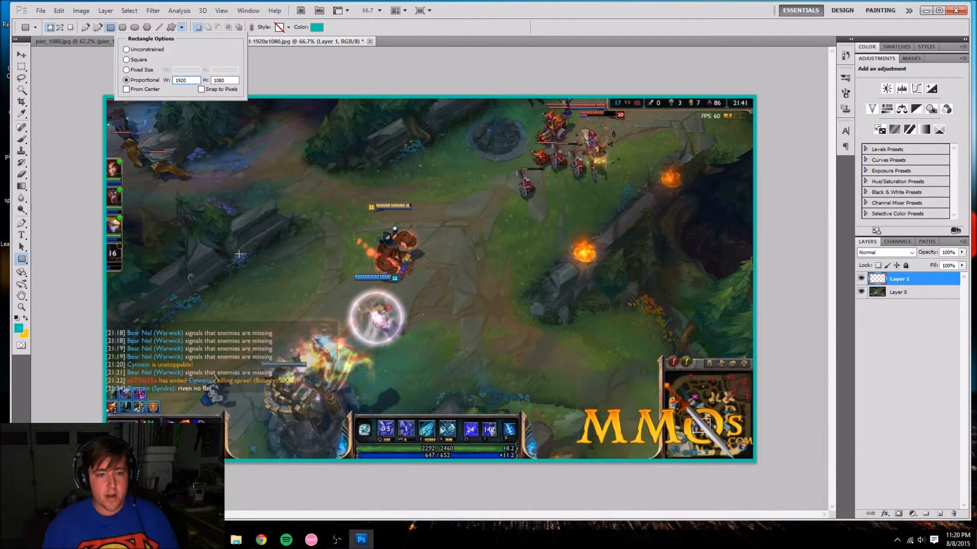
pyautogui.click(181, 28)
# Draw a trial teal rectangle in the upper-left area of the game screenshot and delete its layer.
pyautogui.moveTo(161, 158); pyautogui.dragTo(286, 202)
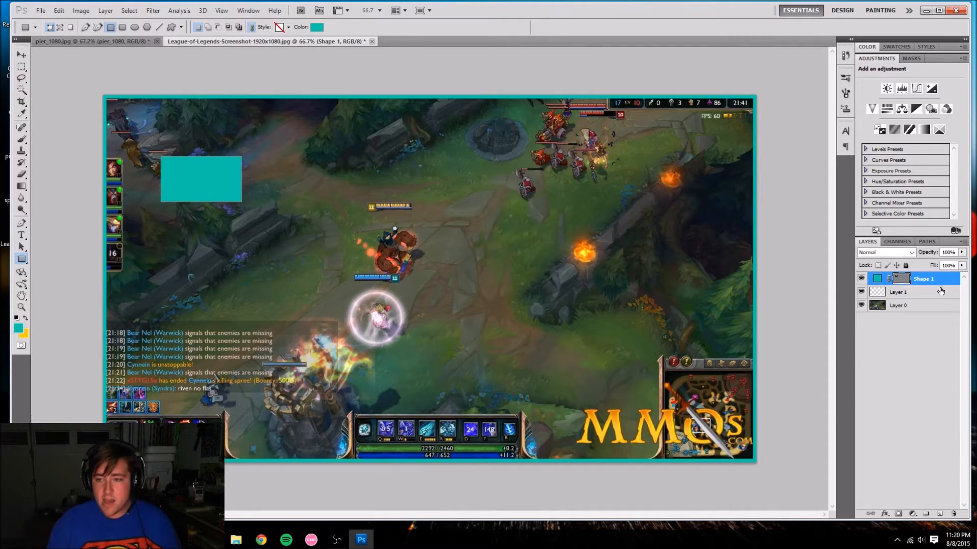
pyautogui.rightClick(930, 277)
pyautogui.click(879, 331)
pyautogui.press('Return')
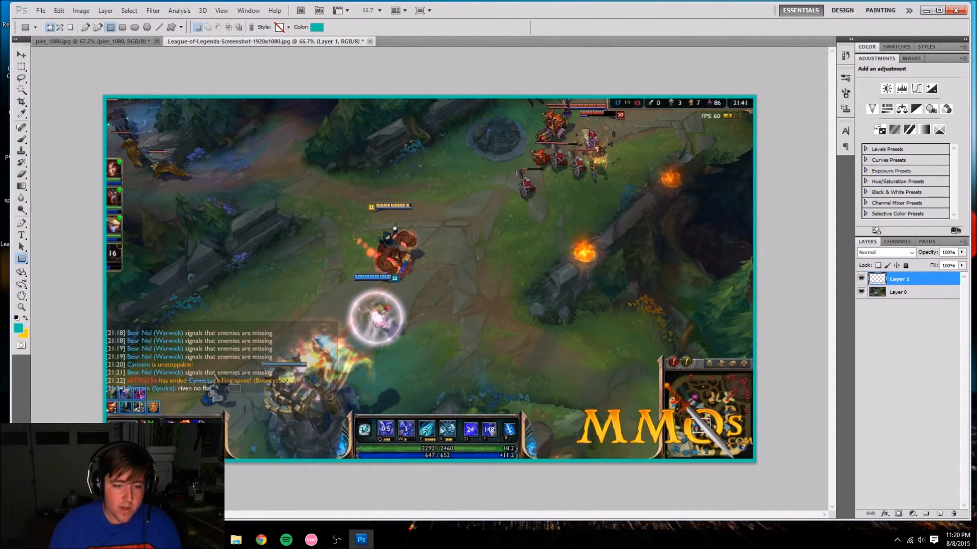
# Try a larger teal rectangle just left of the game's skill bar and delete its layer.
pyautogui.moveTo(228, 385); pyautogui.dragTo(336, 476)
pyautogui.rightClick(914, 275)
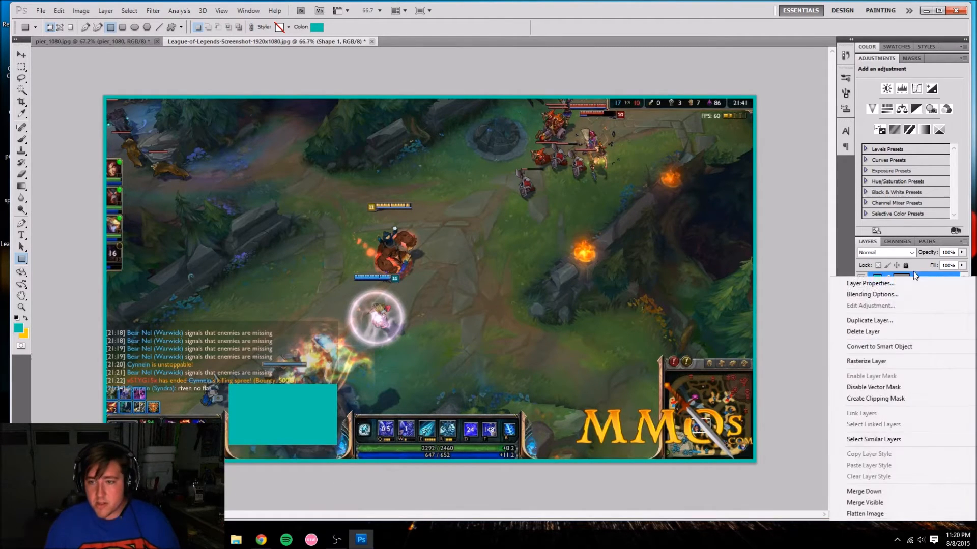
pyautogui.click(871, 331)
pyautogui.press('Return')
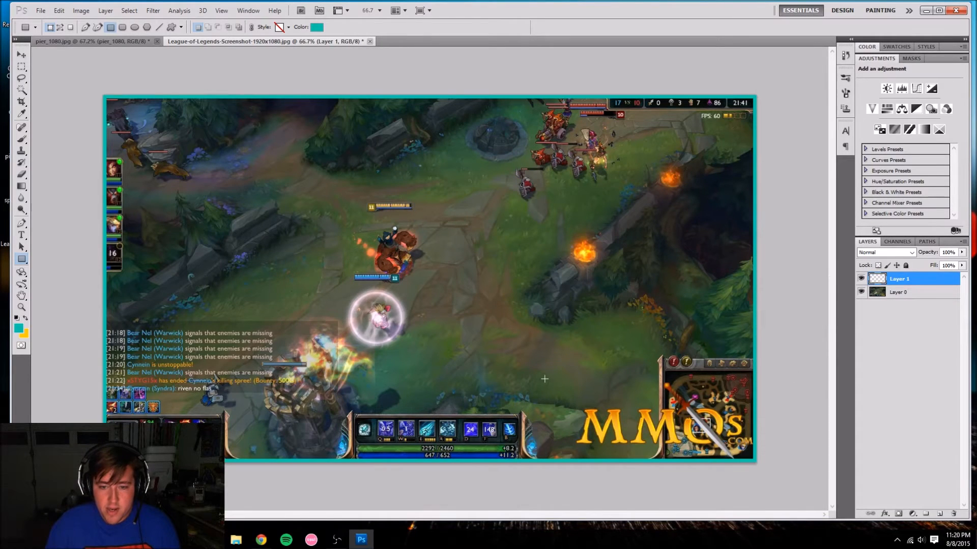
# Draw a teal webcam rectangle between the game's skill bar and minimap and move it down to the bottom border.
pyautogui.moveTo(535, 373); pyautogui.dragTo(656, 505)
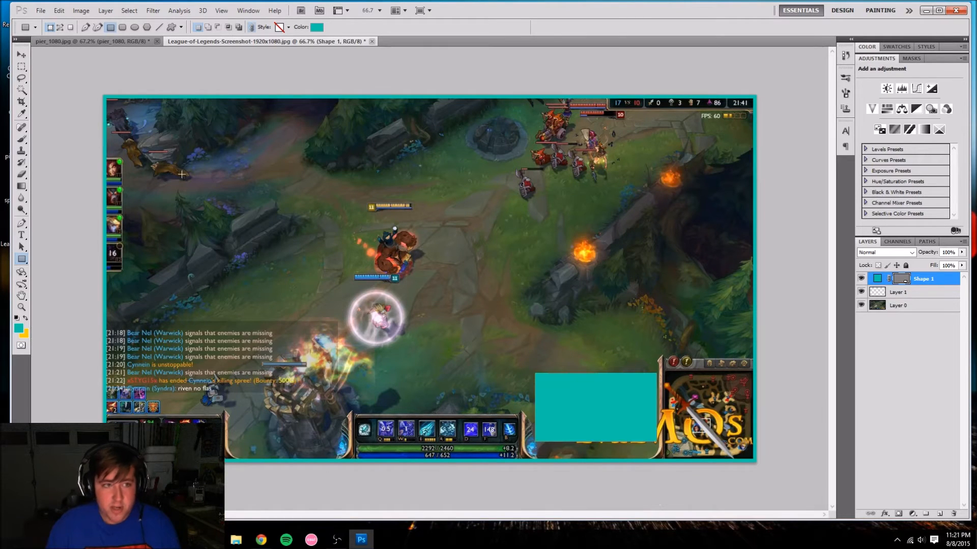
pyautogui.click(22, 54)
pyautogui.moveTo(587, 396); pyautogui.dragTo(586, 418)
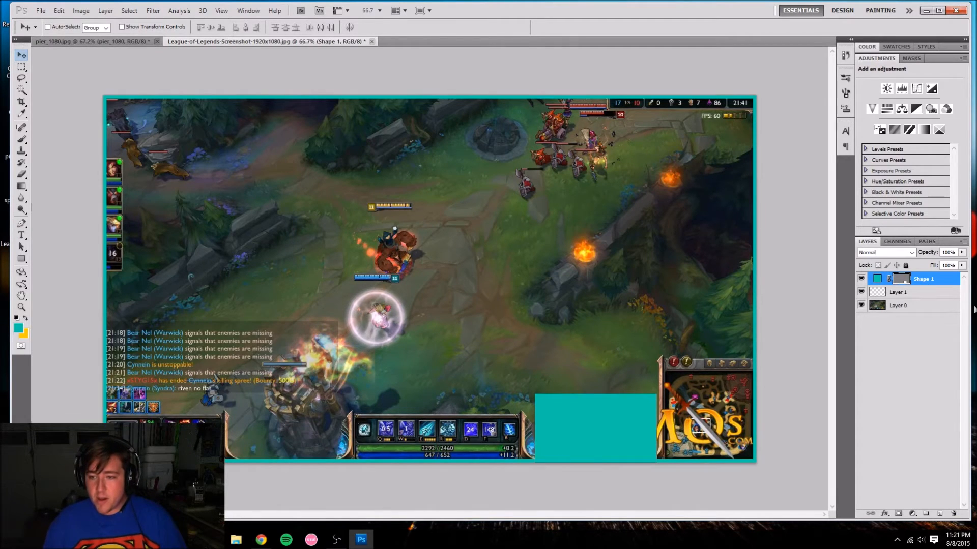
# Rasterize the Shape 1 layer that holds the teal webcam rectangle.
pyautogui.click(901, 294)
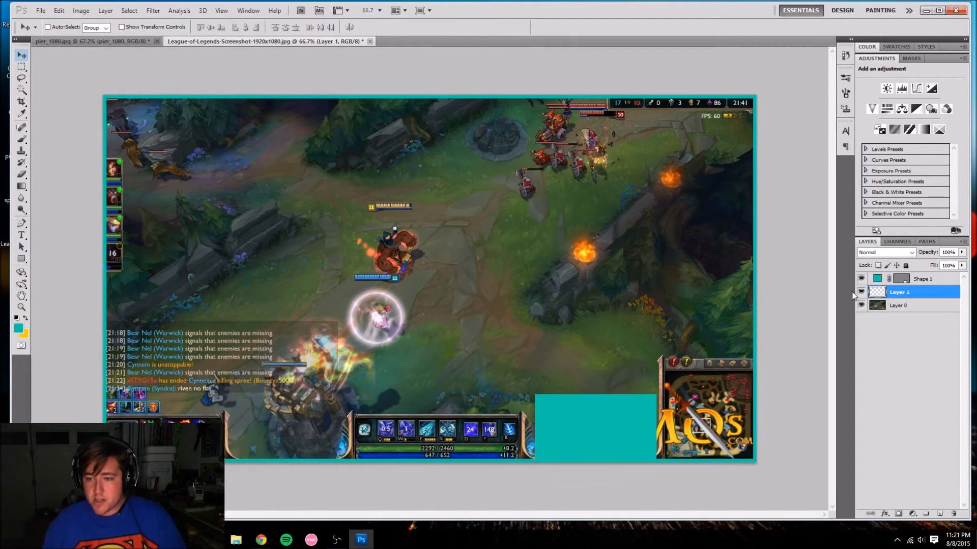
pyautogui.rightClick(924, 281)
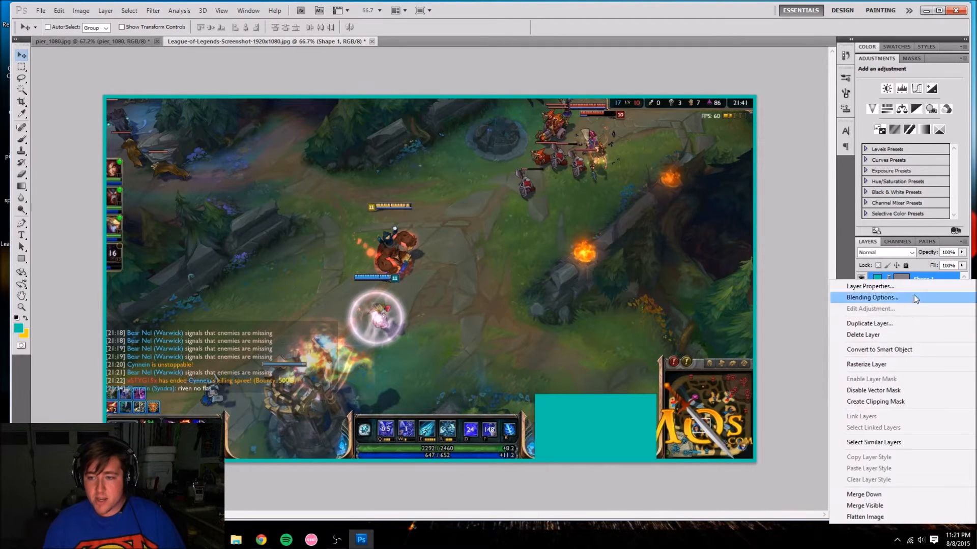
pyautogui.click(889, 365)
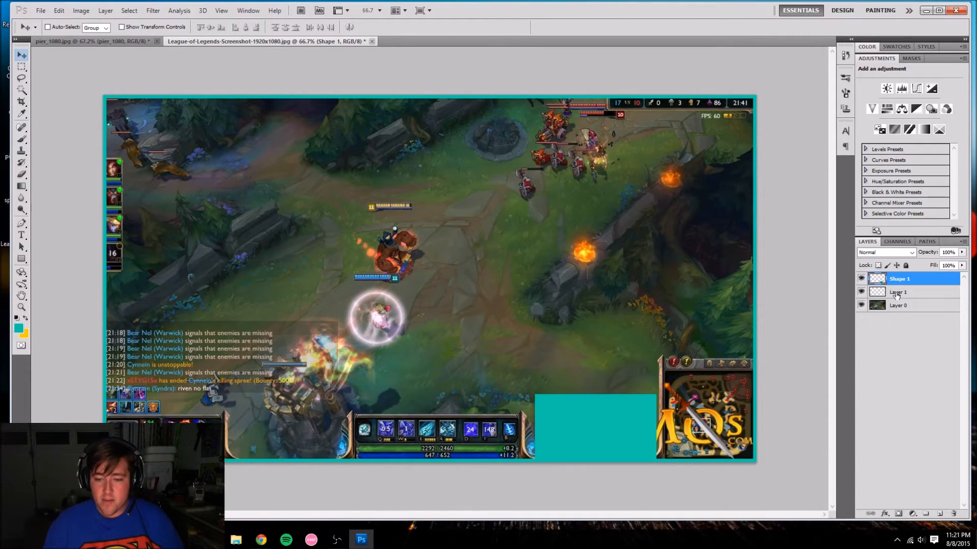
# Select the webcam rectangle layer and the teal border layer together and merge them into one layer.
pyautogui.keyDown('shift'); pyautogui.click(897, 294); pyautogui.keyUp('shift')
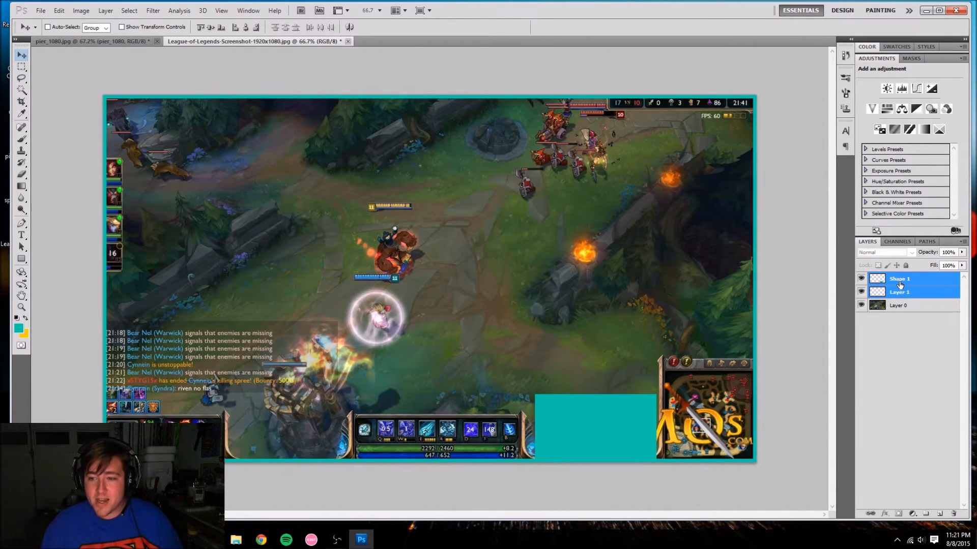
pyautogui.rightClick(899, 281)
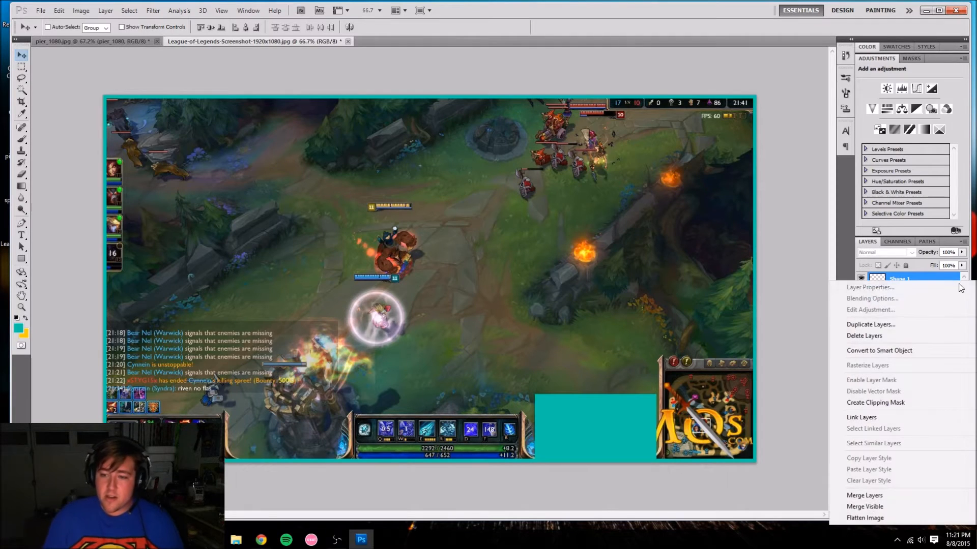
pyautogui.click(914, 279)
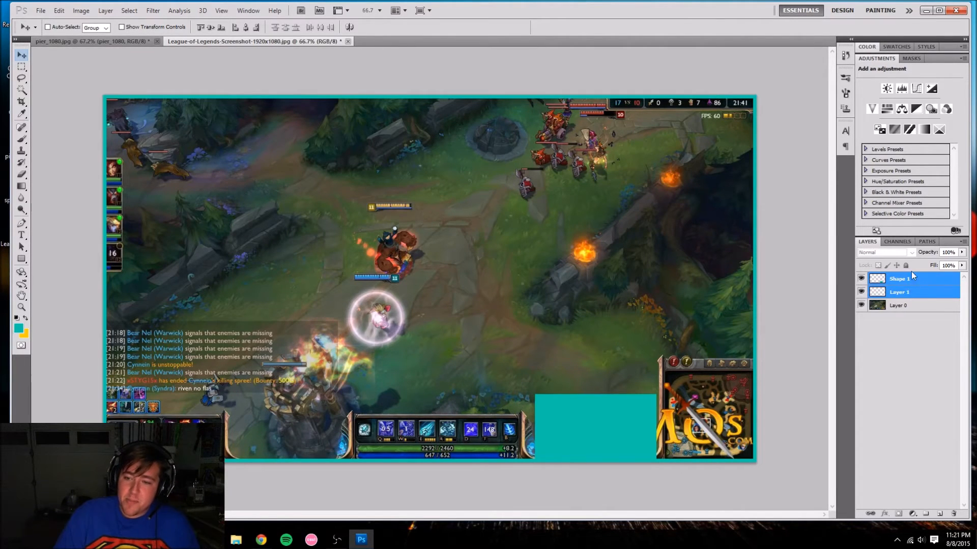
pyautogui.keyDown('ctrl'); pyautogui.click(905, 295); pyautogui.keyUp('ctrl')
pyautogui.keyDown('ctrl'); pyautogui.click(906, 281); pyautogui.keyUp('ctrl')
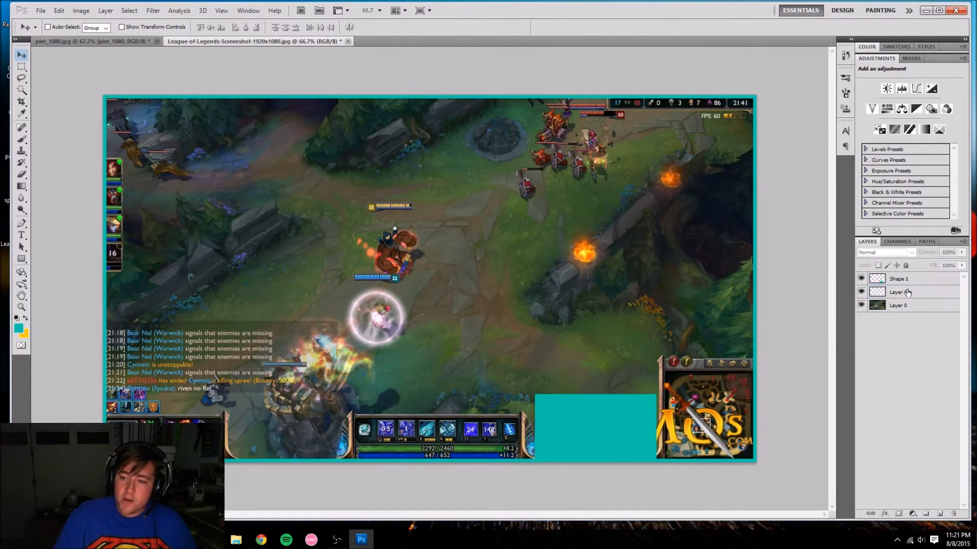
pyautogui.keyDown('ctrl'); pyautogui.click(909, 292); pyautogui.keyUp('ctrl')
pyautogui.keyDown('ctrl'); pyautogui.click(905, 281); pyautogui.keyUp('ctrl')
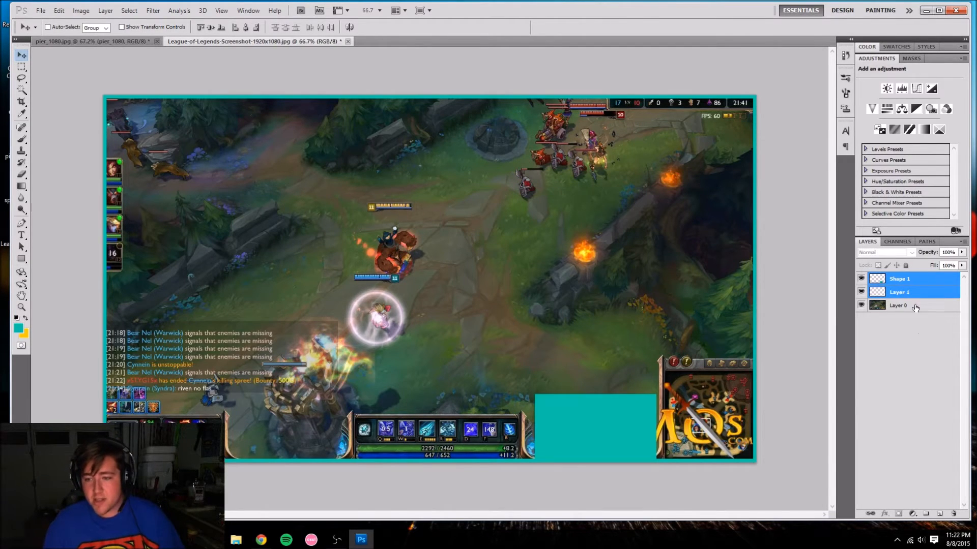
pyautogui.rightClick(912, 283)
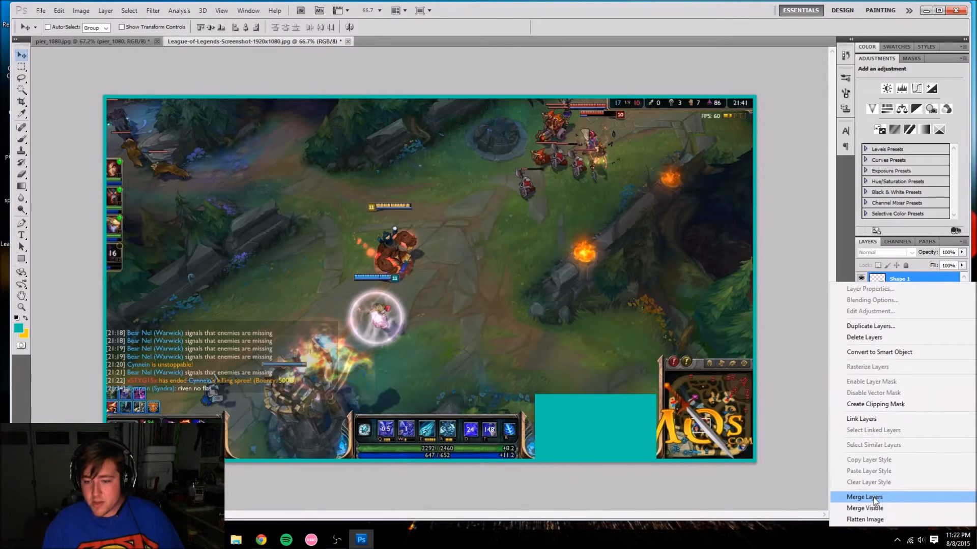
pyautogui.click(885, 496)
pyautogui.rightClick(899, 279)
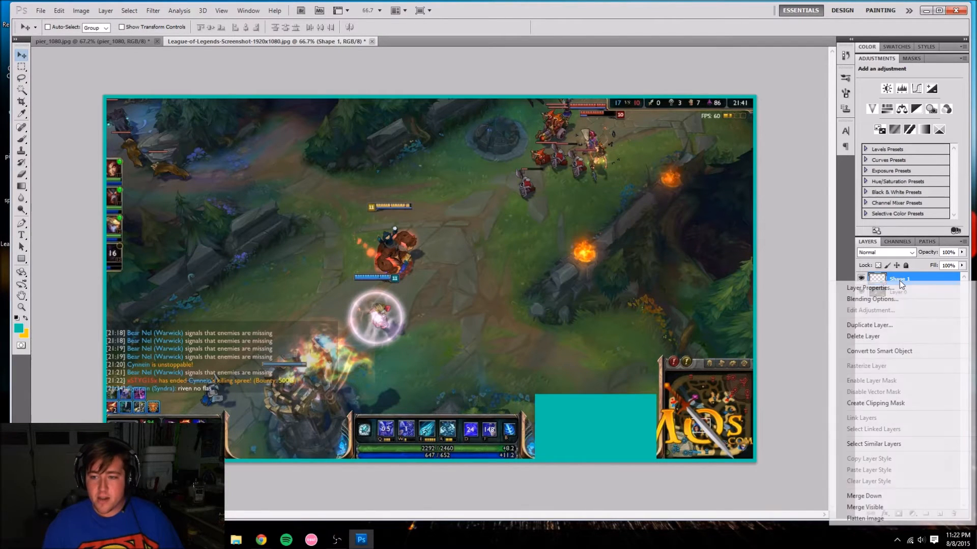
pyautogui.click(873, 300)
pyautogui.click(400, 316)
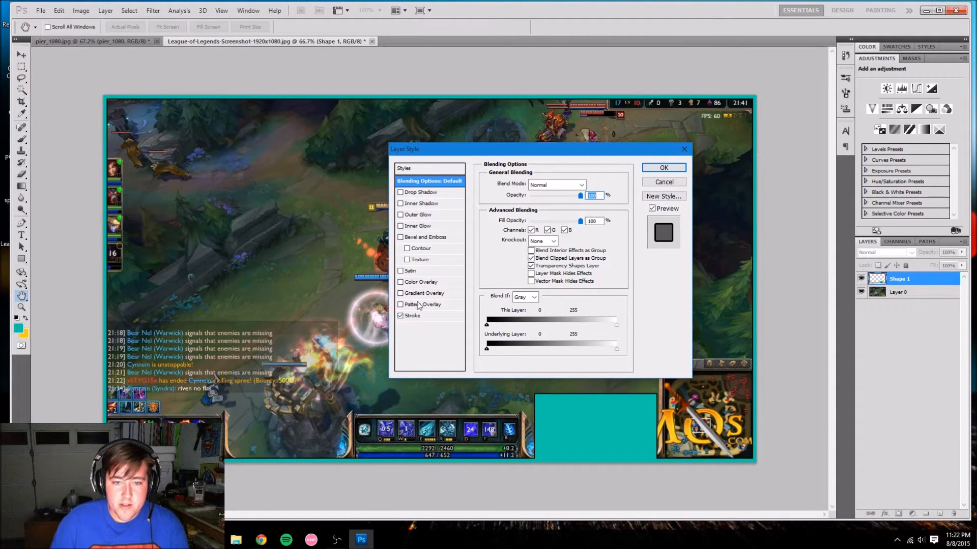
pyautogui.click(427, 317)
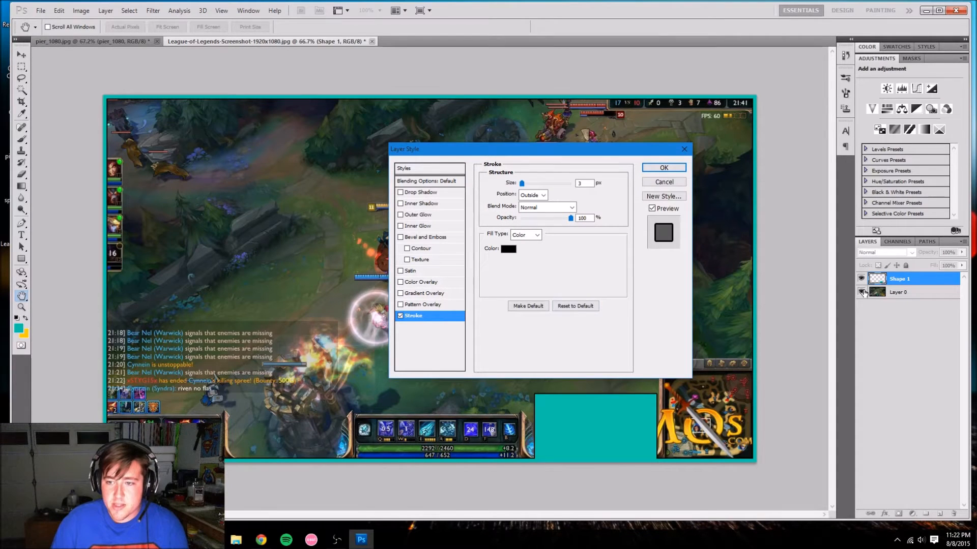
pyautogui.click(671, 182)
# Hide the game screenshot layer and give the merged overlay layer a black outside stroke of 6 px.
pyautogui.click(860, 292)
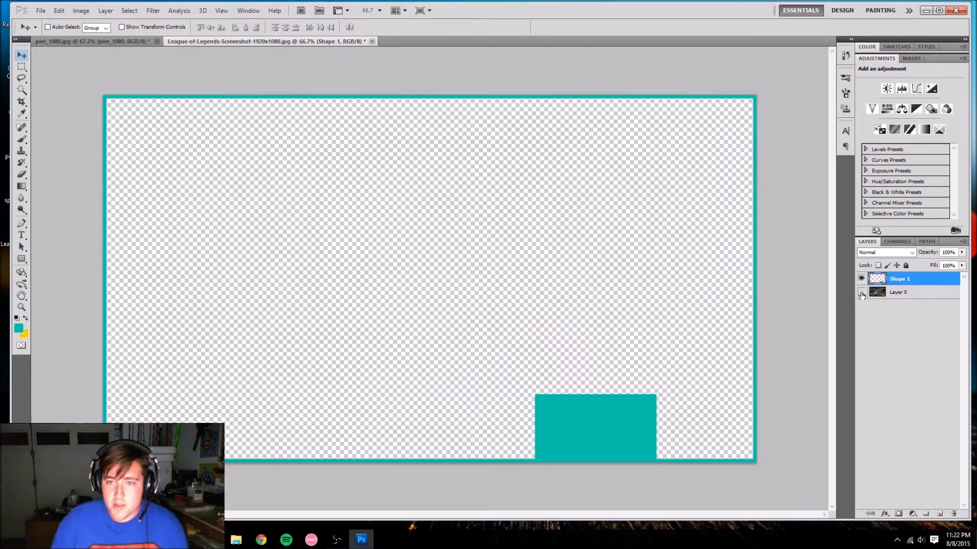
pyautogui.rightClick(896, 279)
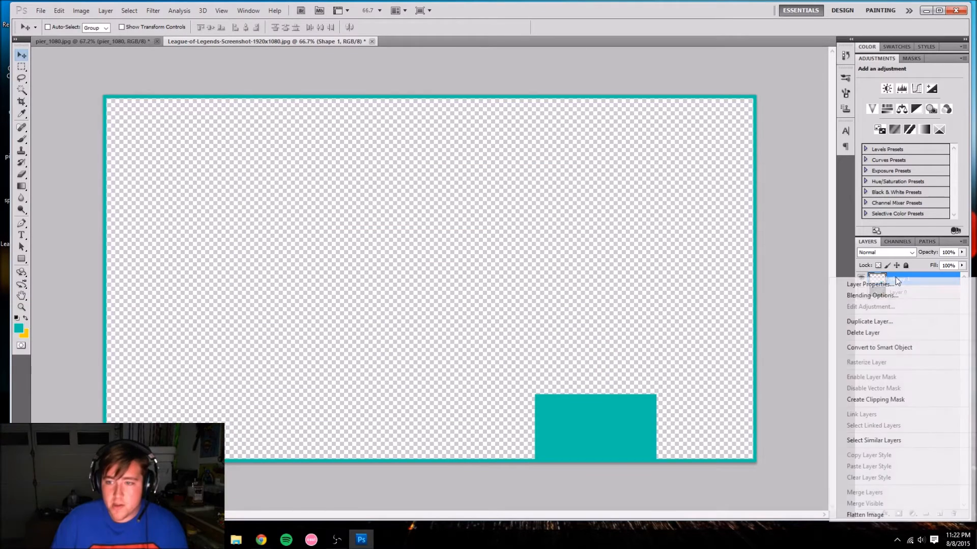
pyautogui.click(872, 295)
pyautogui.click(400, 316)
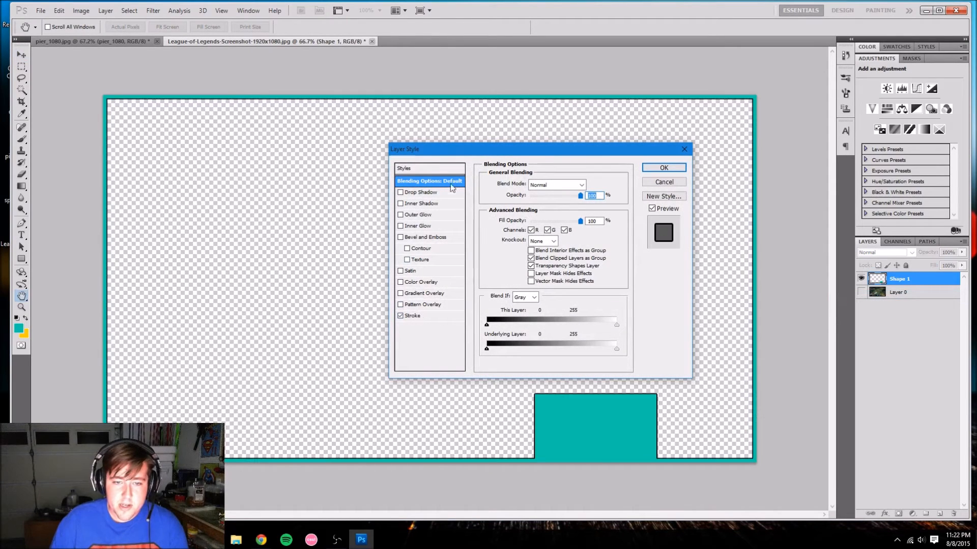
pyautogui.click(413, 316)
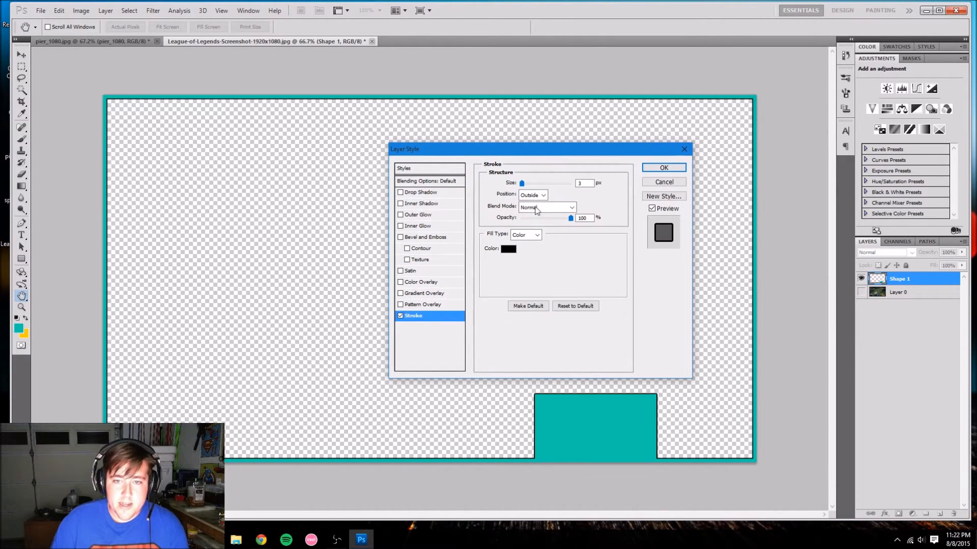
pyautogui.moveTo(522, 185); pyautogui.dragTo(523, 184)
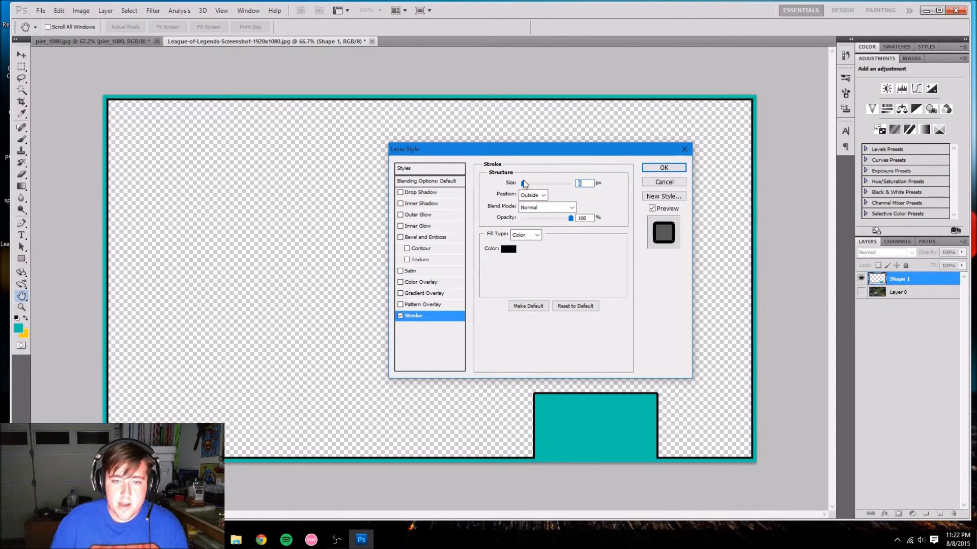
# Add a Bevel and Emboss effect in the Stroke Emboss style to the overlay layer and apply the layer style.
pyautogui.click(400, 238)
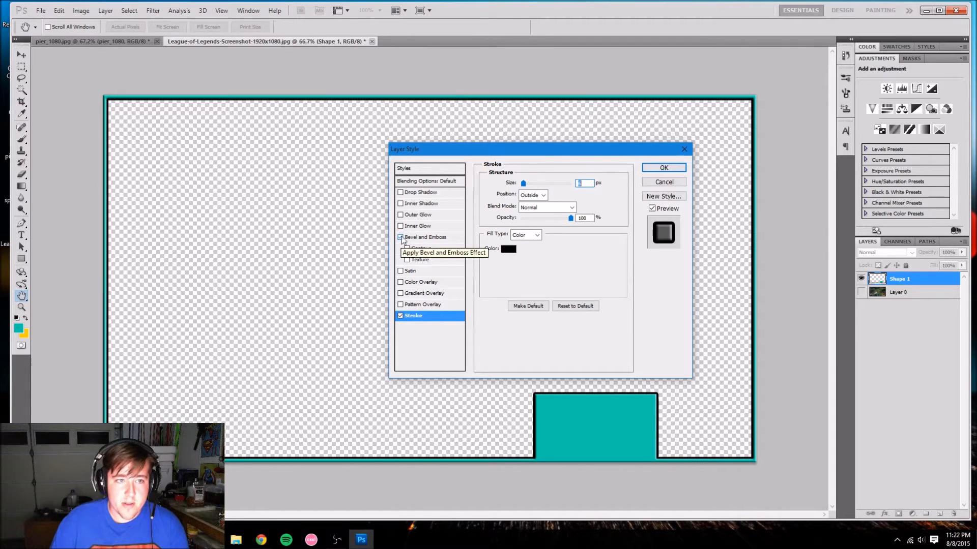
pyautogui.click(425, 237)
pyautogui.click(559, 185)
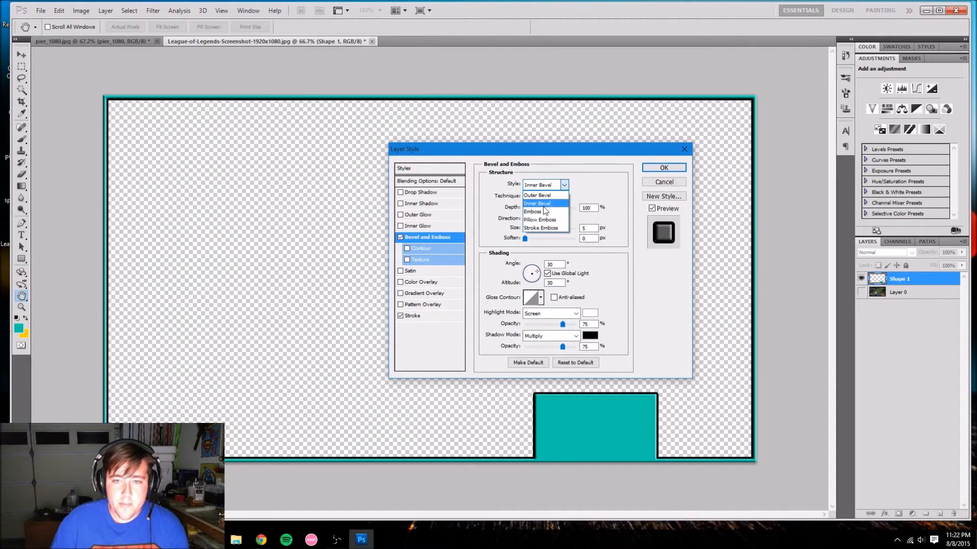
pyautogui.click(537, 196)
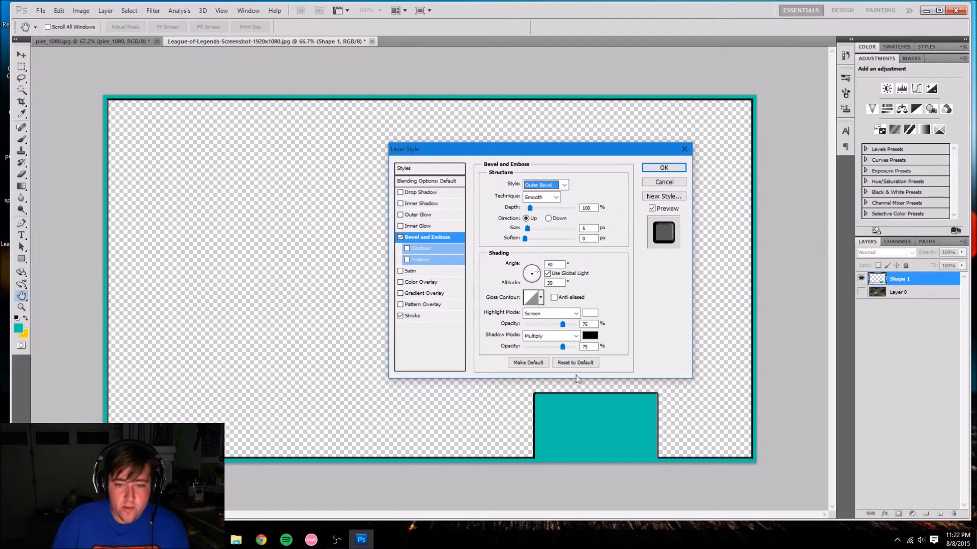
pyautogui.press('Down')
pyautogui.press('Down')
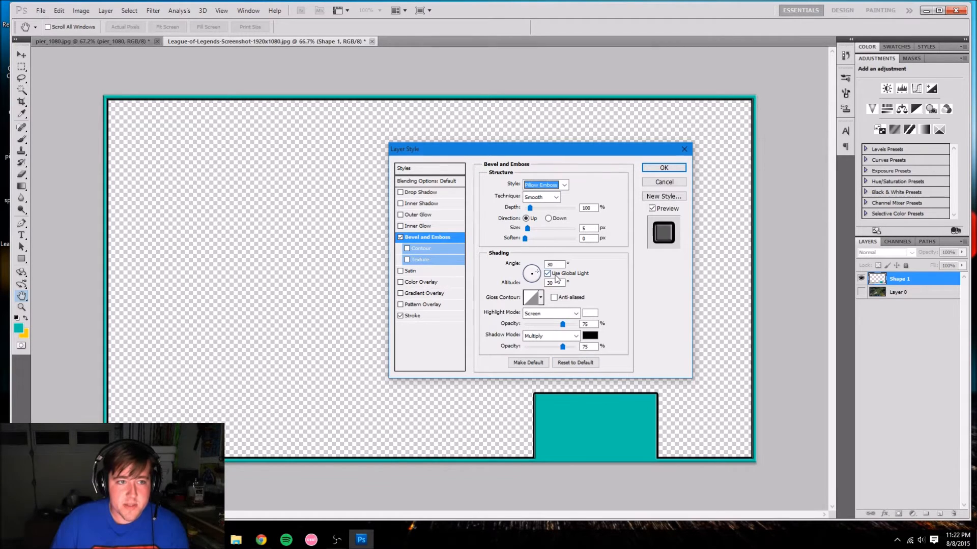
pyautogui.press('Down')
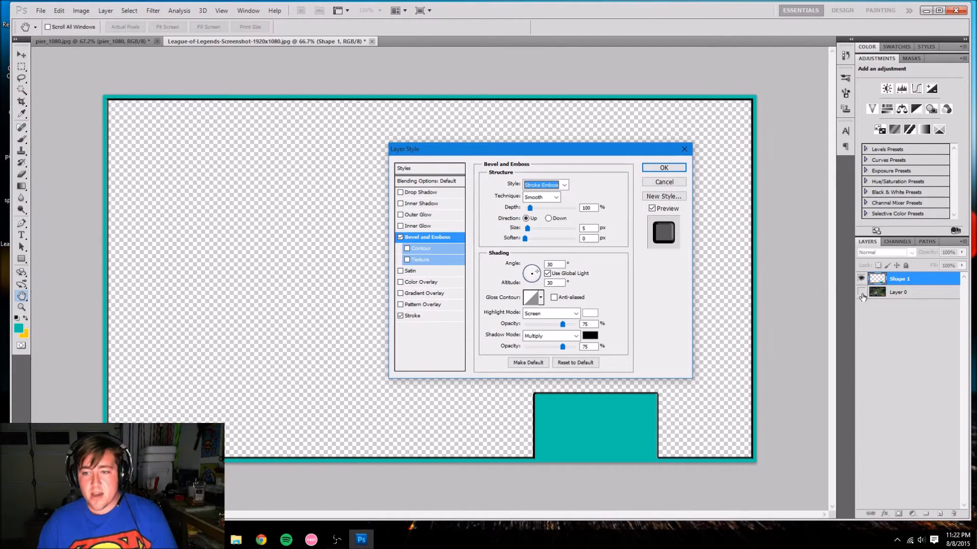
pyautogui.click(664, 168)
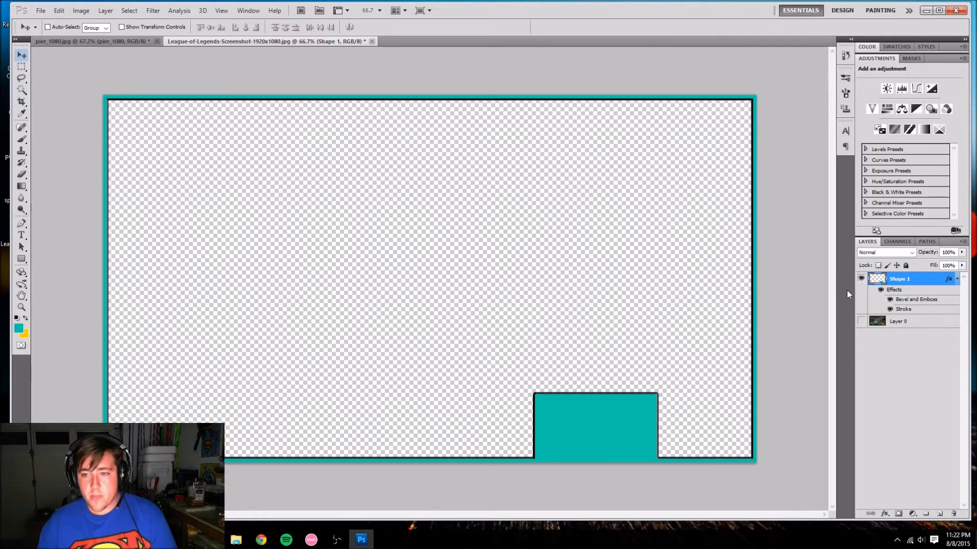
# Show the game screenshot layer again and change the overlay's stroke color to white.
pyautogui.click(861, 321)
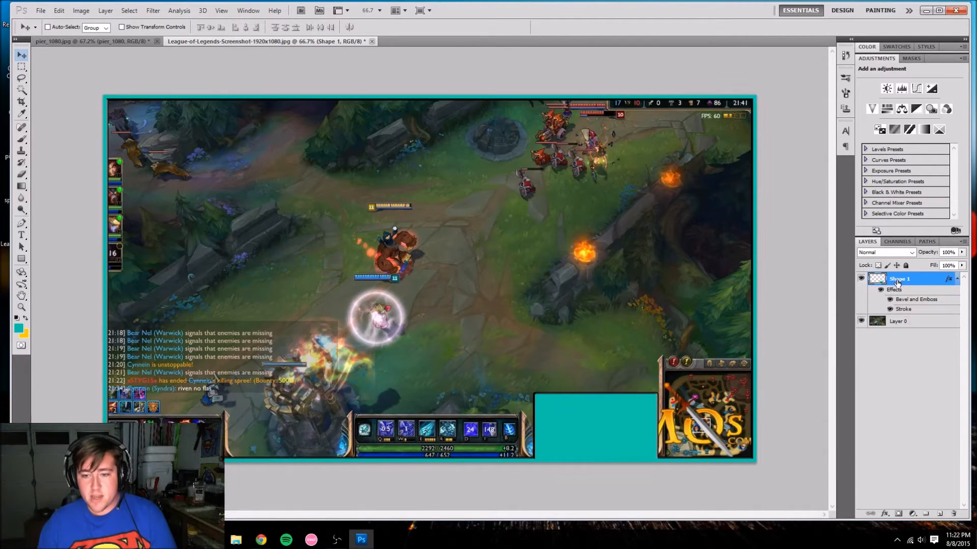
pyautogui.rightClick(891, 280)
pyautogui.click(877, 300)
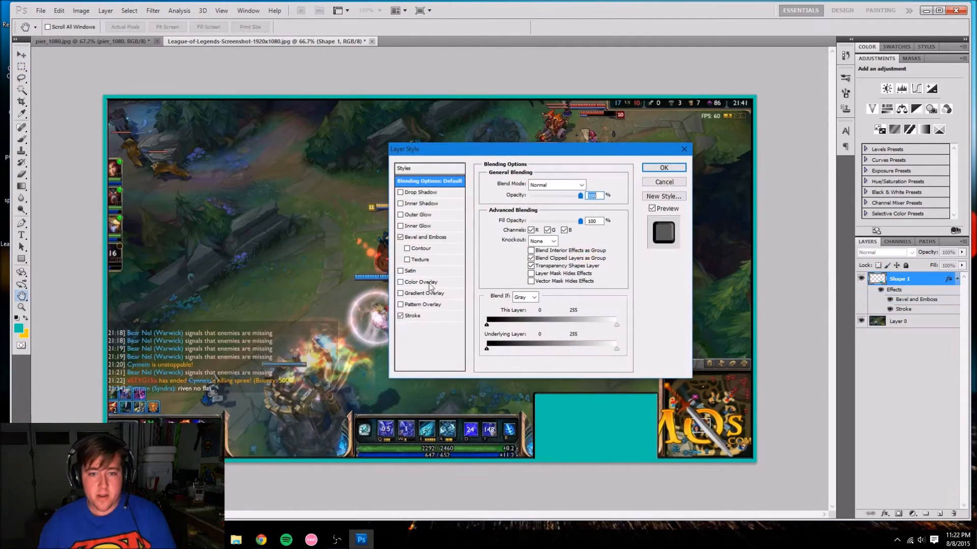
pyautogui.click(424, 318)
pyautogui.click(509, 249)
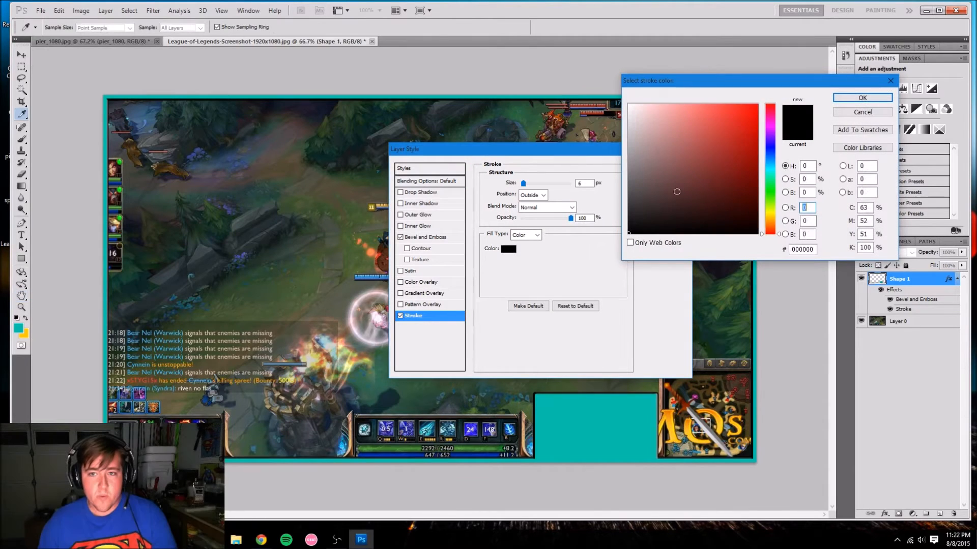
pyautogui.click(863, 97)
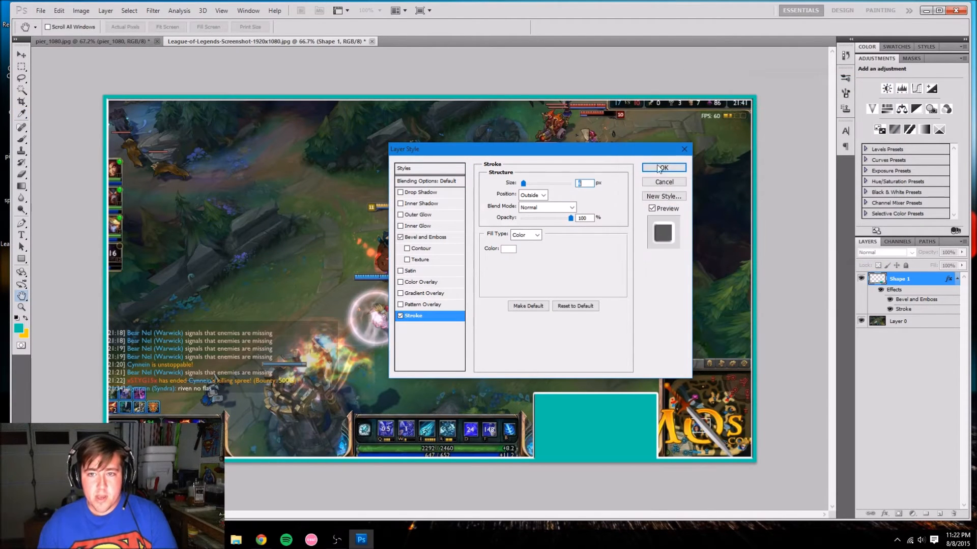
pyautogui.click(680, 170)
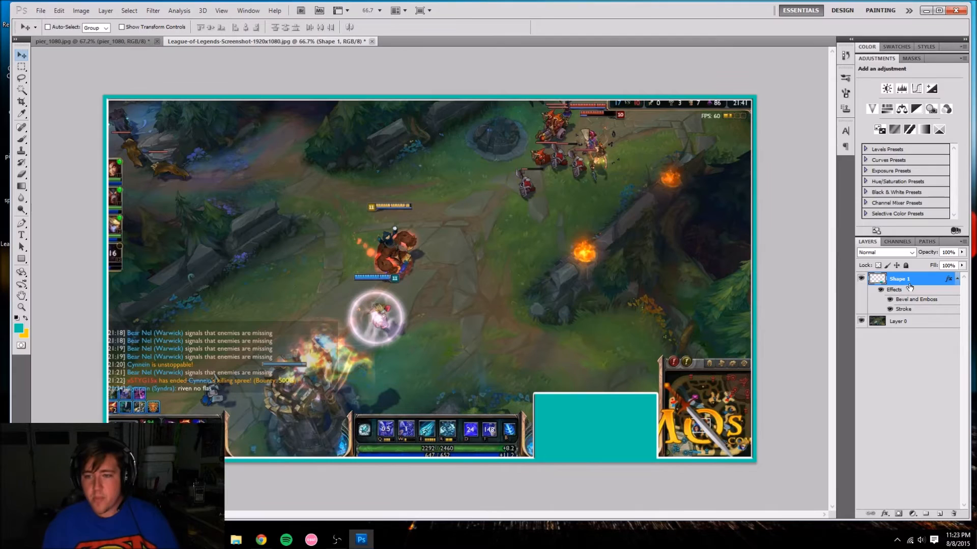
# Load the overlay layer's shape as a selection and activate the Gradient tool, leaving the gradient preset as it is.
pyautogui.keyDown('ctrl'); pyautogui.click(883, 281); pyautogui.keyUp('ctrl')
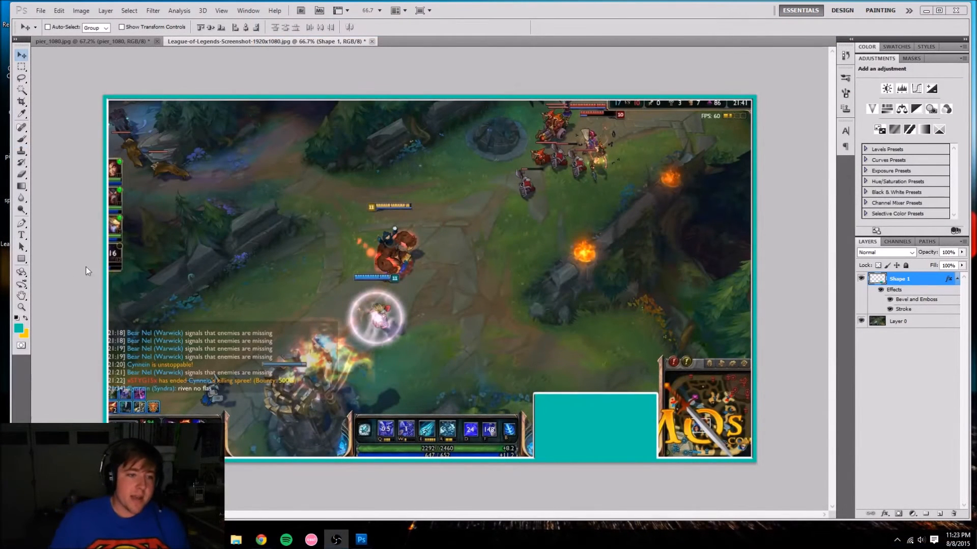
pyautogui.click(22, 186)
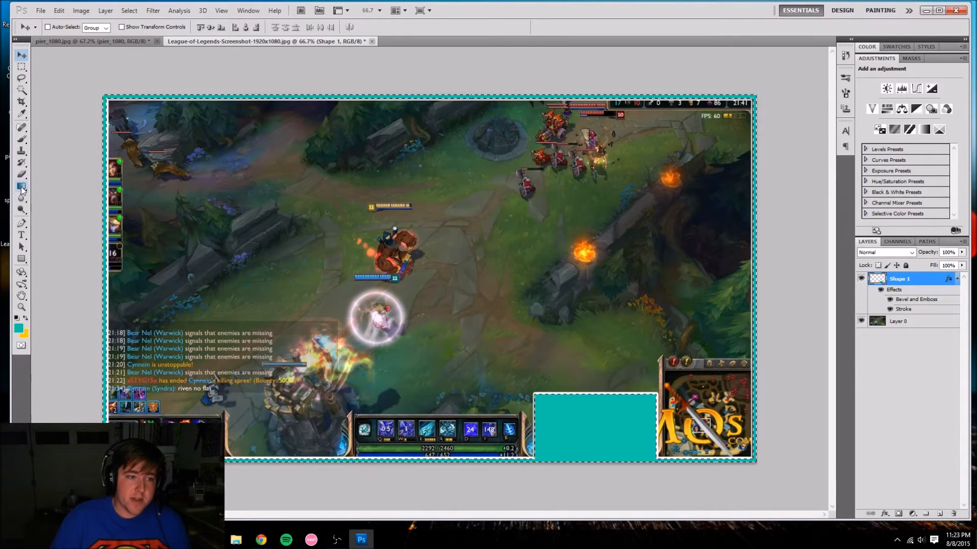
pyautogui.click(22, 186)
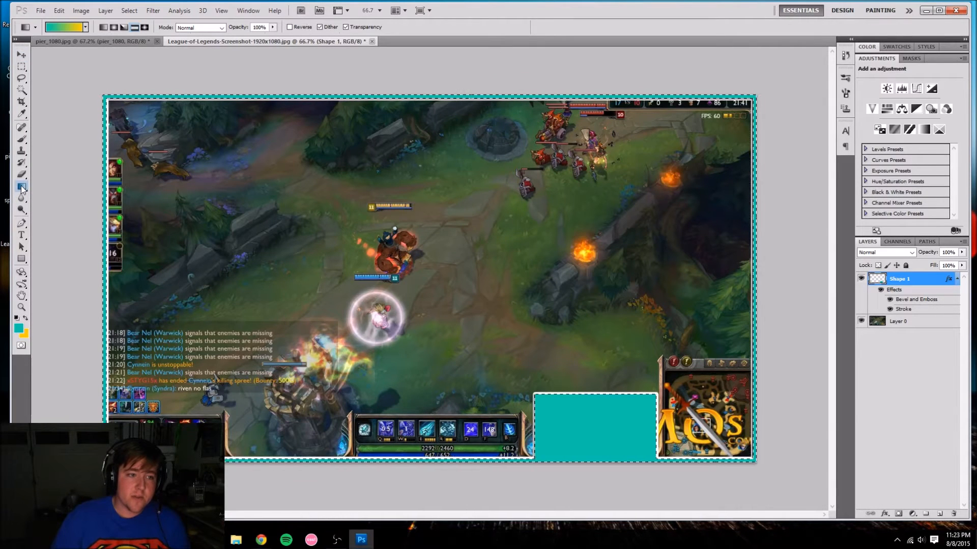
pyautogui.click(63, 27)
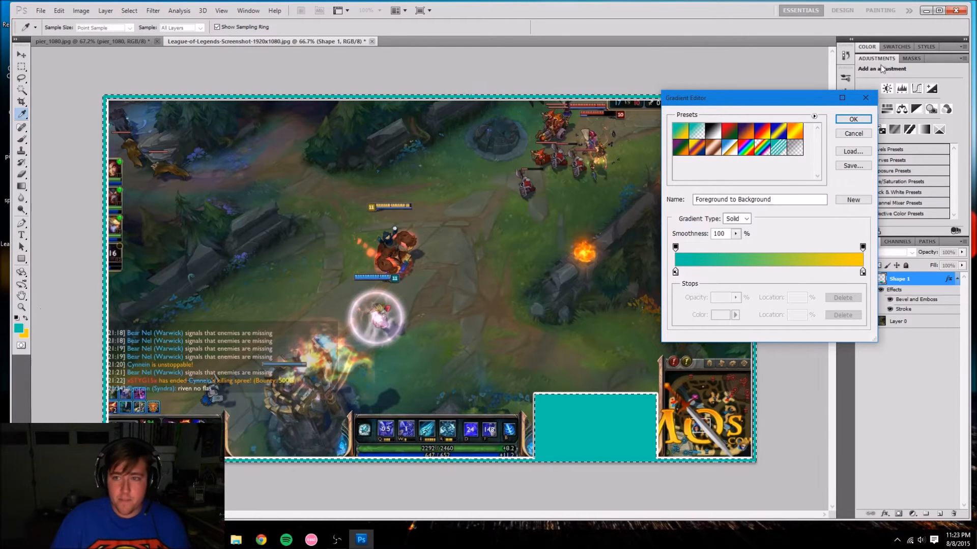
pyautogui.click(853, 133)
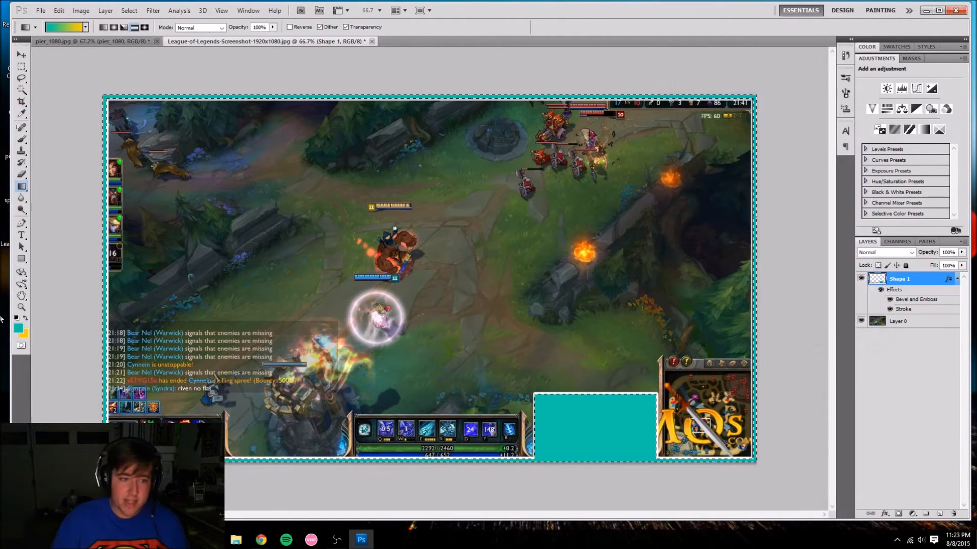
# Set the background color to bright green (7eff00) and keep the Foreground to Background gradient for the Gradient tool.
pyautogui.click(24, 336)
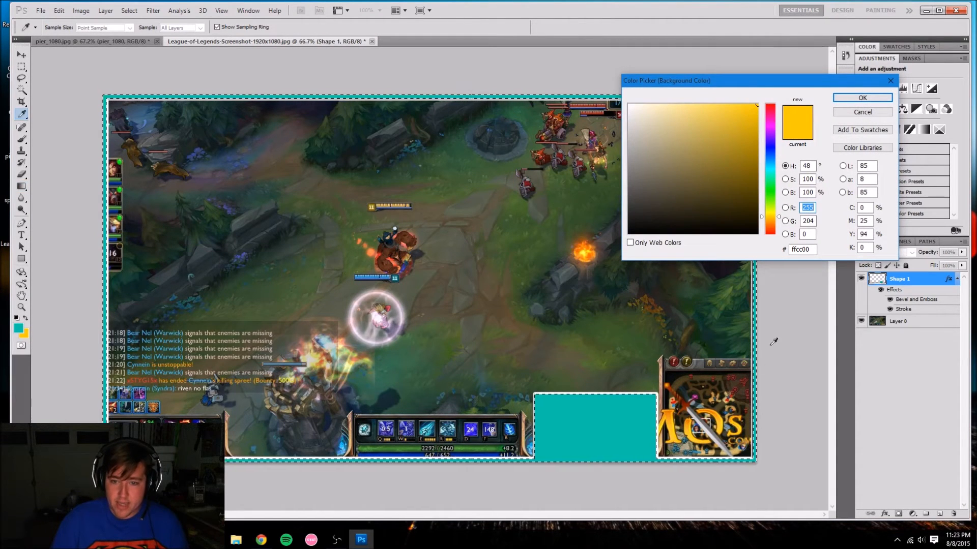
pyautogui.click(771, 157)
pyautogui.click(774, 202)
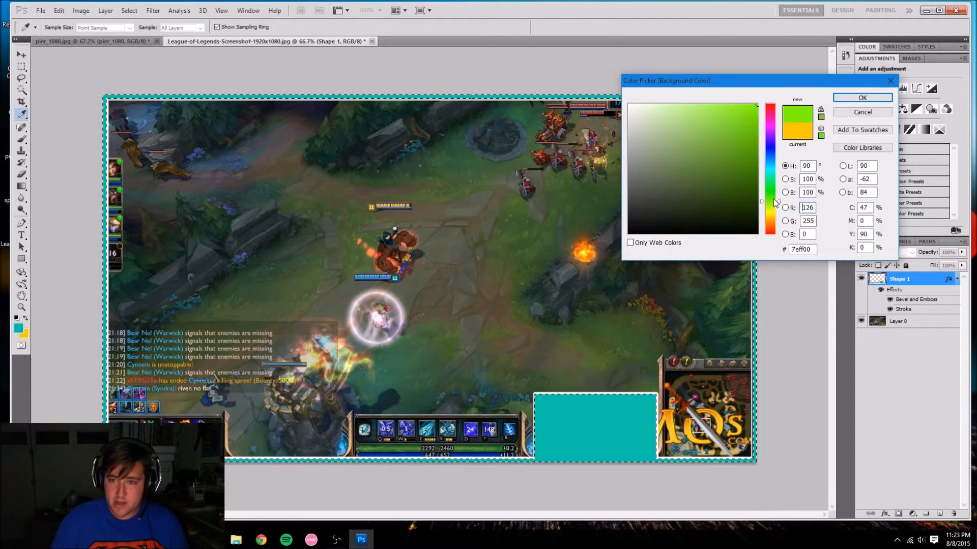
pyautogui.click(862, 97)
pyautogui.press('g')
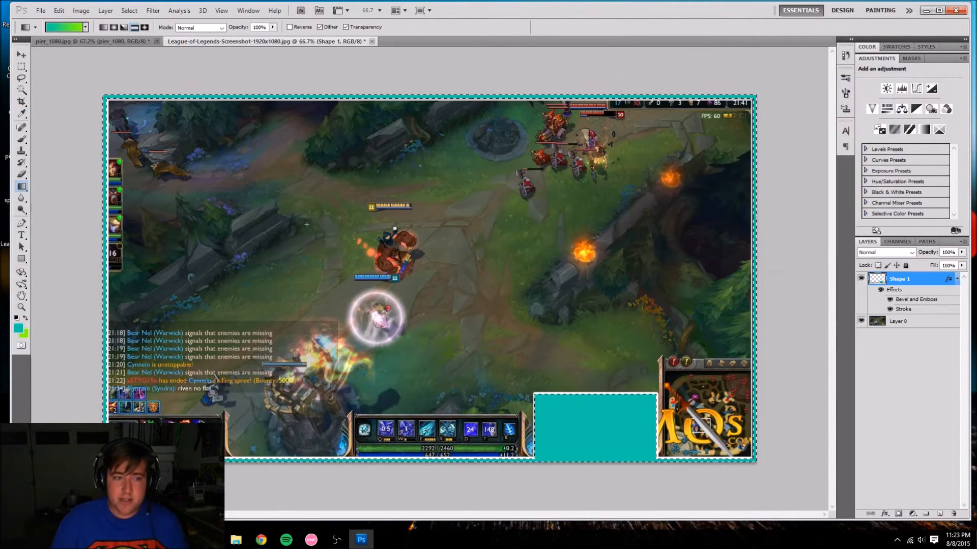
pyautogui.click(64, 27)
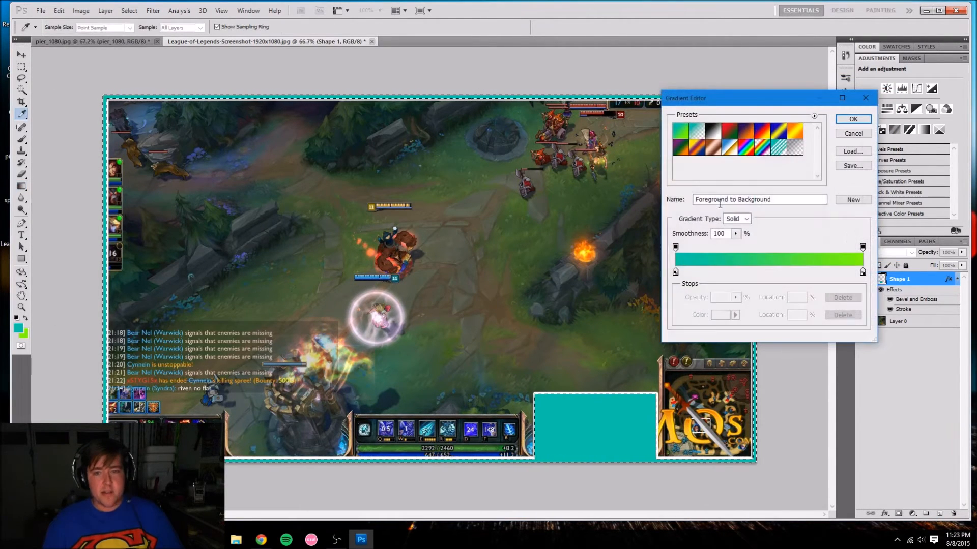
pyautogui.click(853, 119)
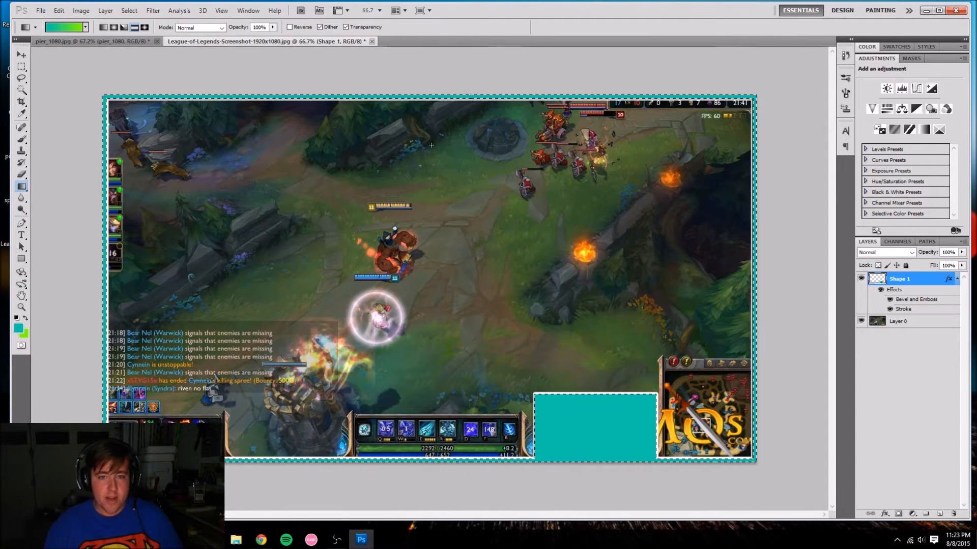
# Try vertical teal-to-green gradients of different lengths on the selected overlay, undoing each one.
pyautogui.moveTo(422, 140); pyautogui.dragTo(421, 414)
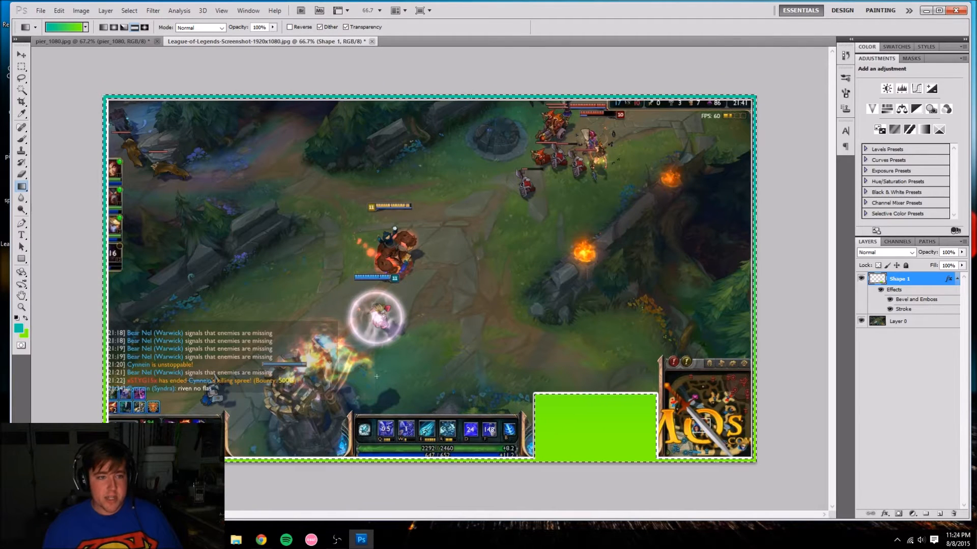
pyautogui.hotkey('ctrl', 'z')
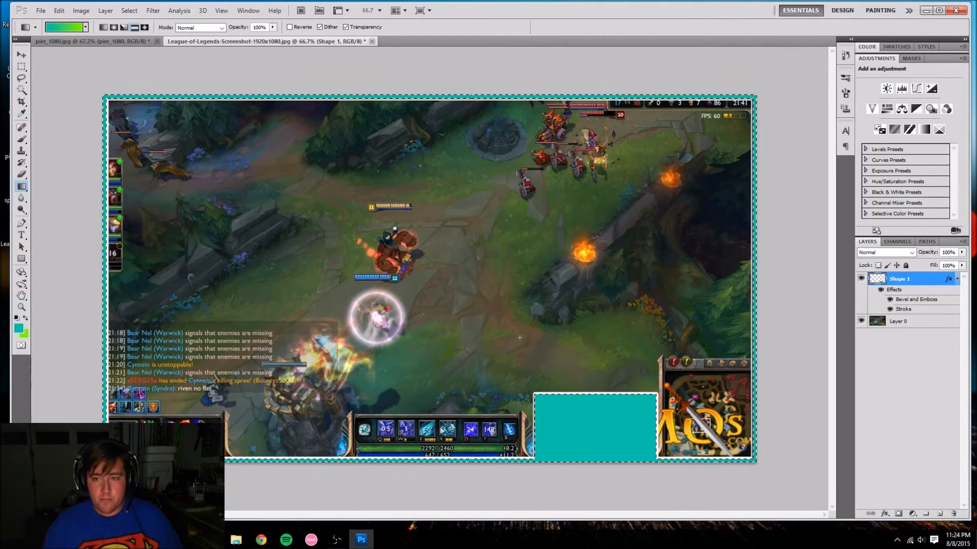
pyautogui.moveTo(455, 144); pyautogui.dragTo(457, 494)
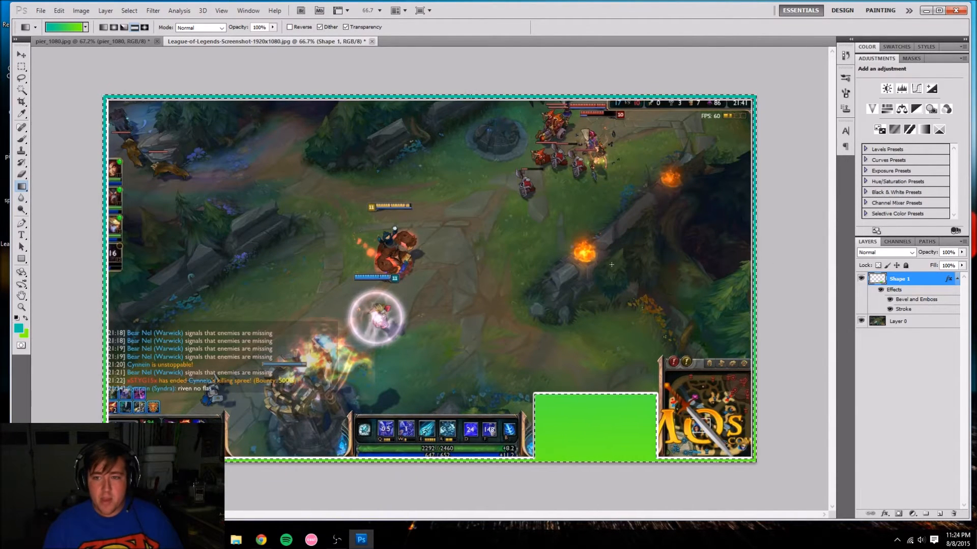
pyautogui.hotkey('ctrl', 'z')
pyautogui.moveTo(413, 128); pyautogui.dragTo(412, 415)
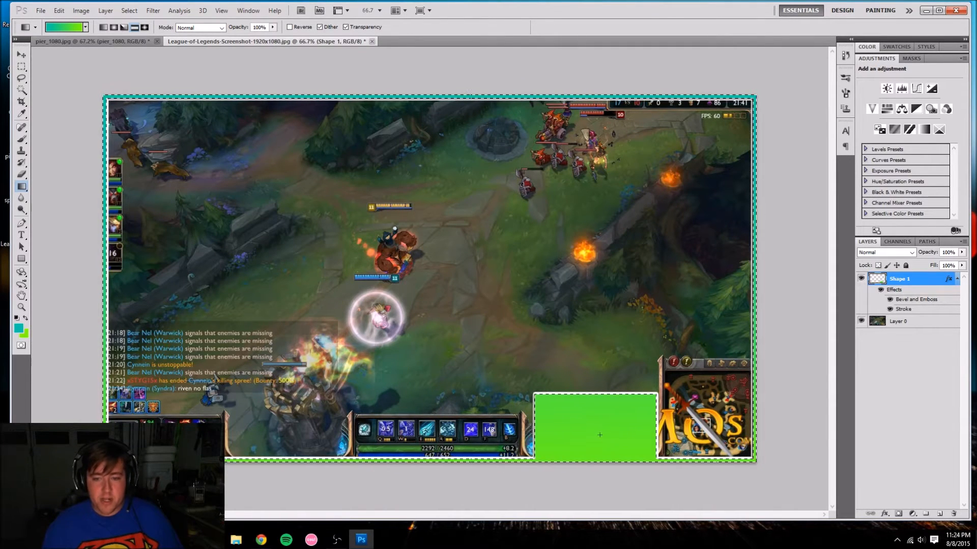
pyautogui.hotkey('ctrl', 'z')
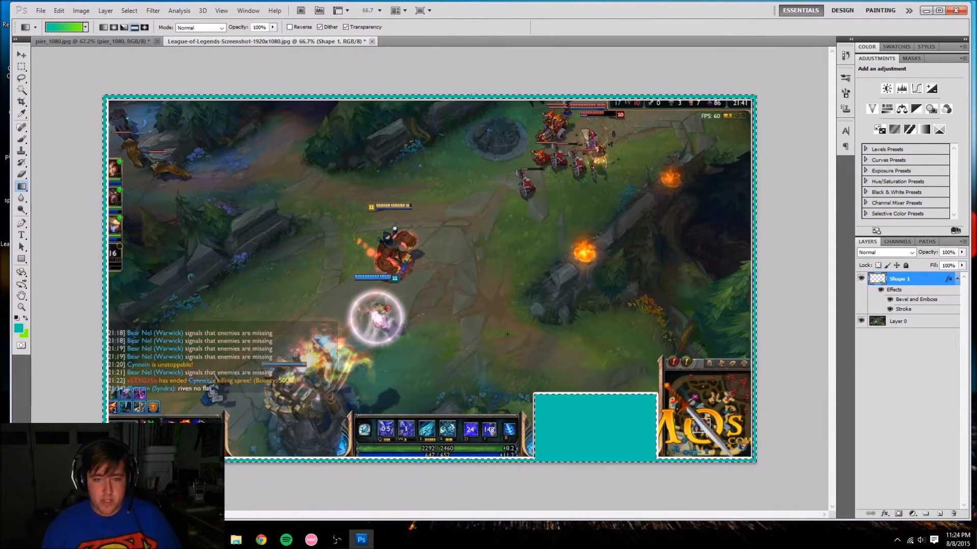
pyautogui.moveTo(427, 137); pyautogui.dragTo(427, 211)
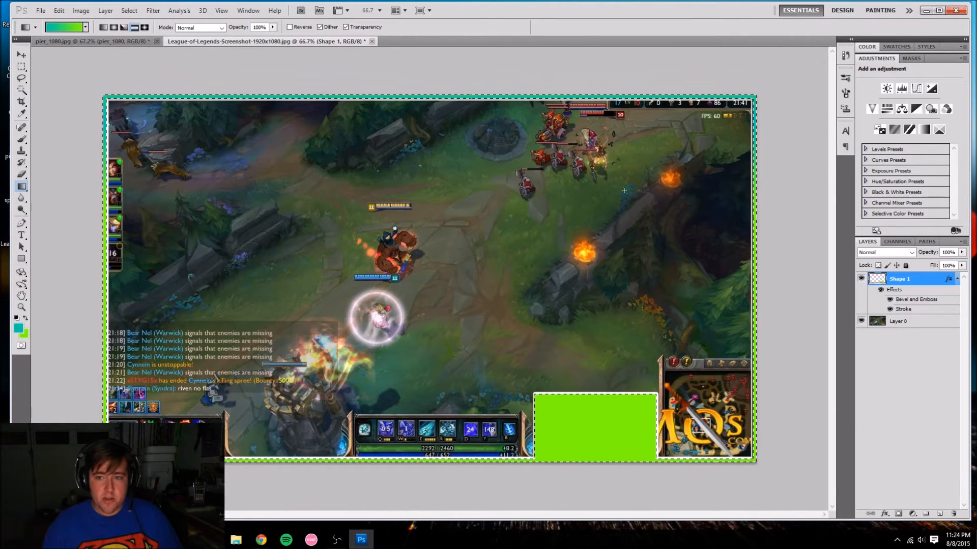
pyautogui.hotkey('ctrl', 'z')
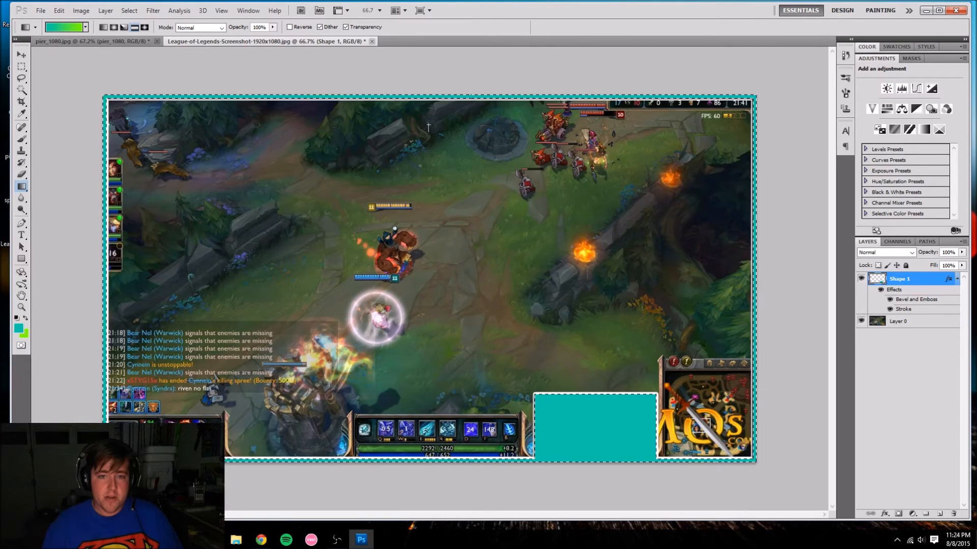
# Fill the selected overlay with a vertical teal-to-green gradient, deselect it, and check it with the game screenshot briefly hidden.
pyautogui.moveTo(428, 126); pyautogui.dragTo(428, 415)
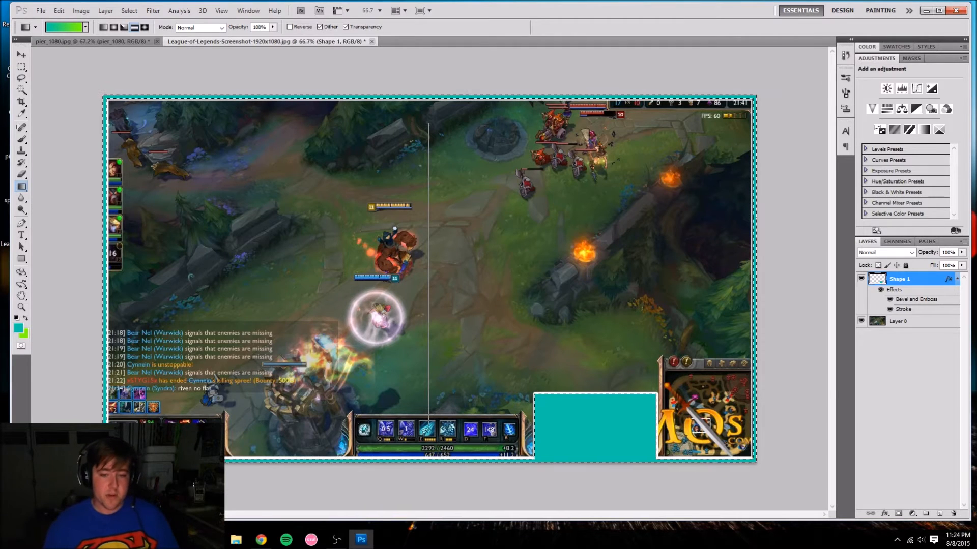
pyautogui.moveTo(428, 415); pyautogui.dragTo(428, 415)
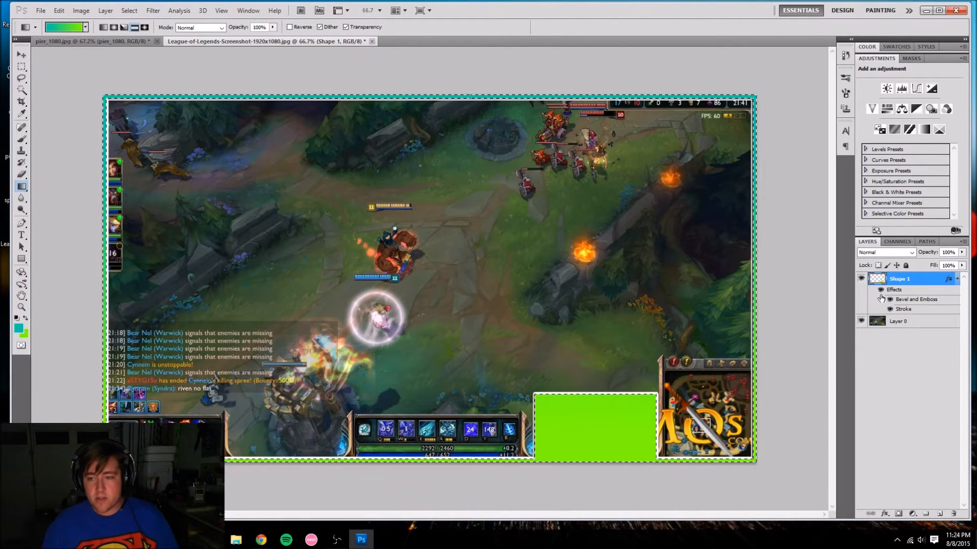
pyautogui.hotkey('ctrl', 'd')
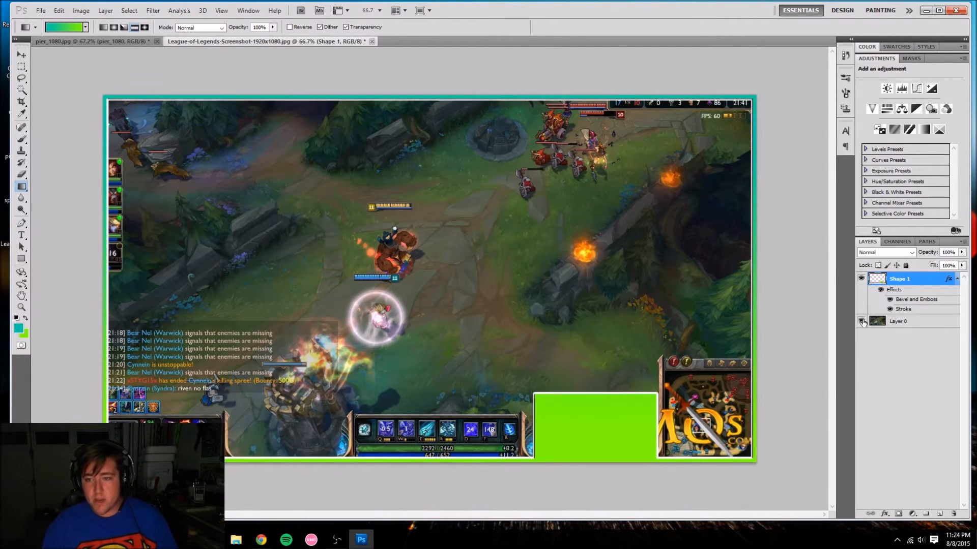
pyautogui.click(861, 322)
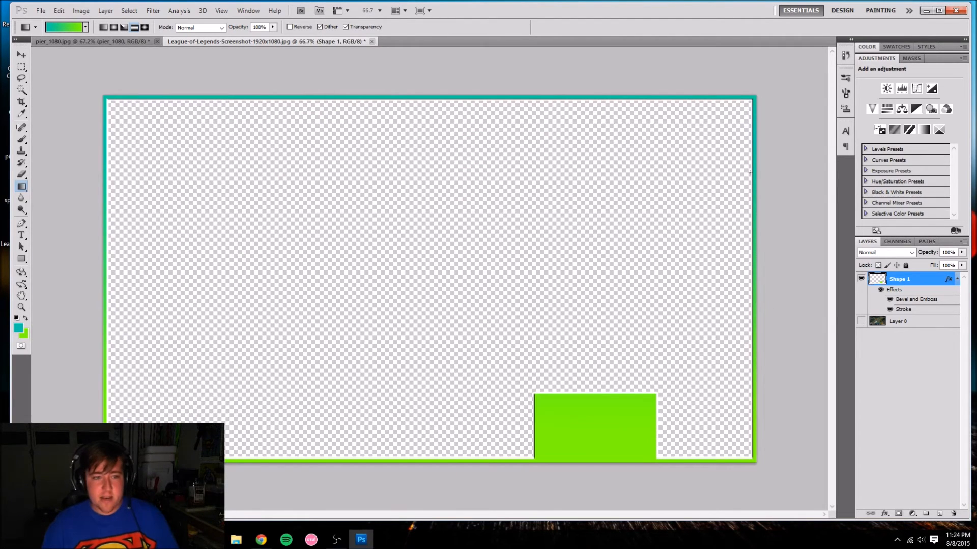
pyautogui.click(861, 321)
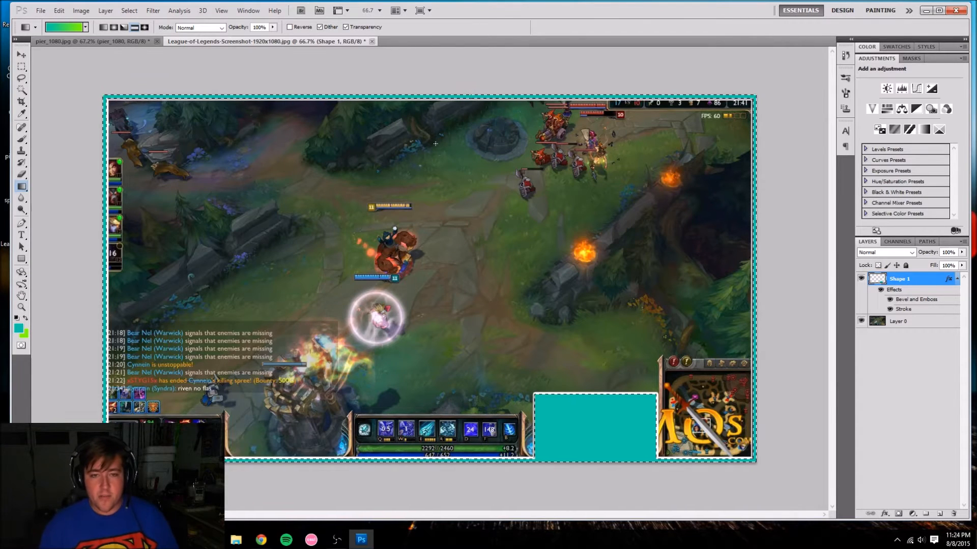
# Try a teal-to-green gradient starting near the middle of the canvas on the selected overlay, then undo it.
pyautogui.moveTo(437, 173); pyautogui.dragTo(448, 261)
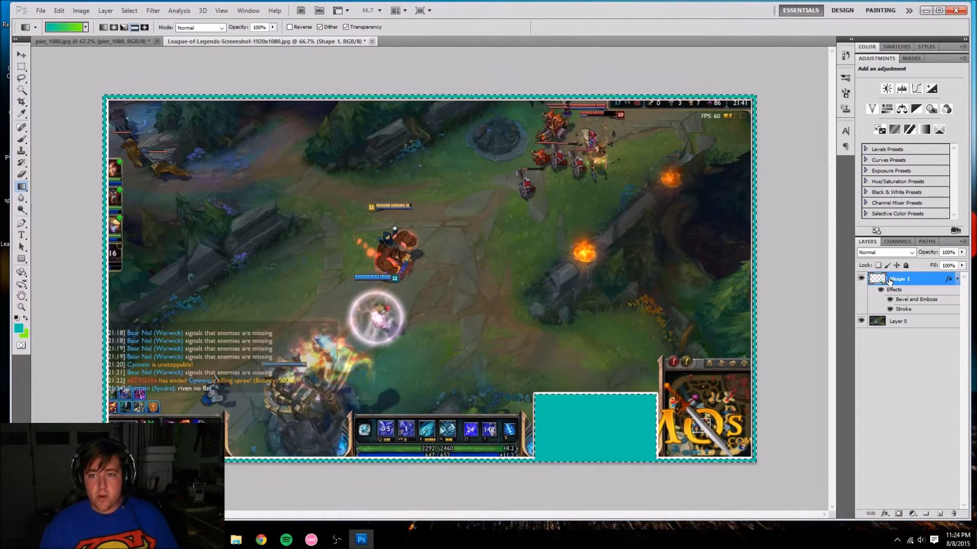
pyautogui.moveTo(450, 165); pyautogui.dragTo(450, 415)
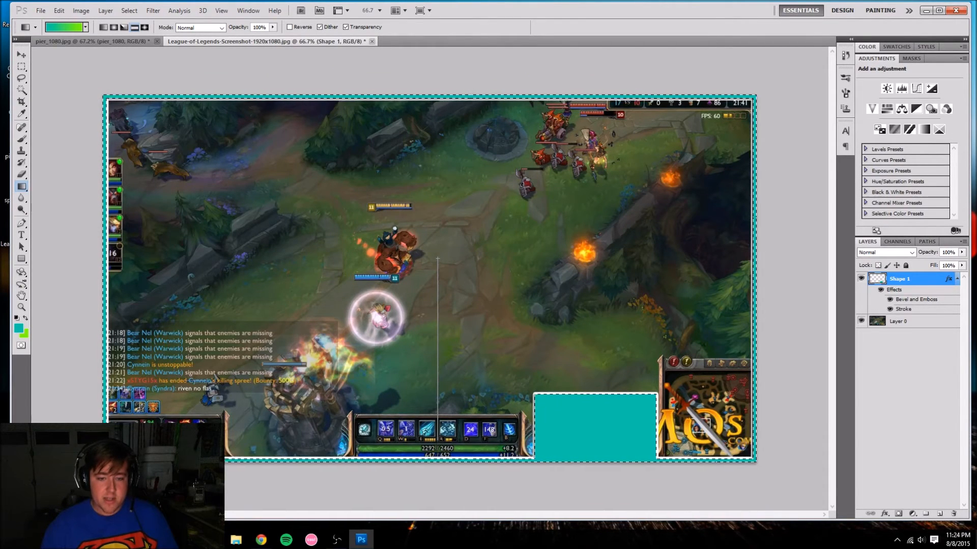
pyautogui.moveTo(448, 415); pyautogui.dragTo(447, 415)
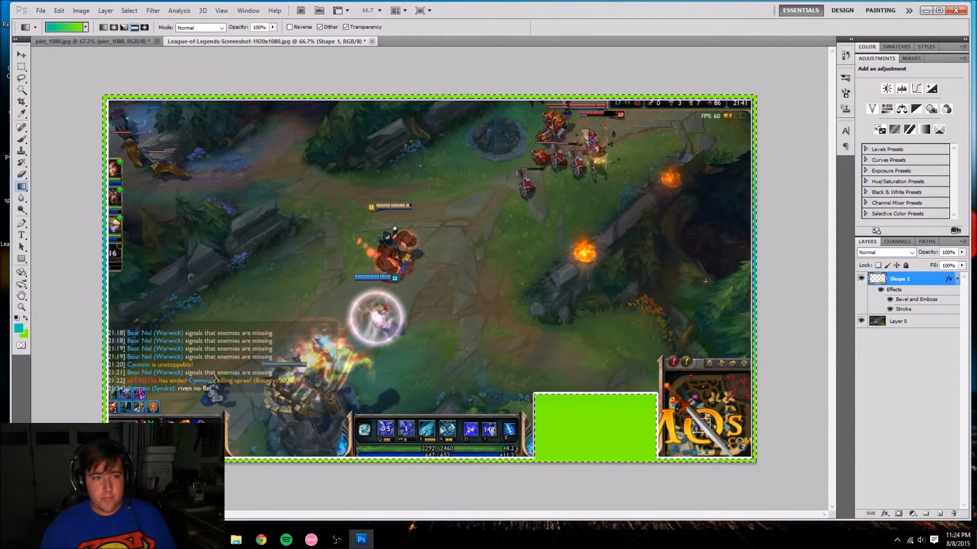
pyautogui.hotkey('ctrl', 'z')
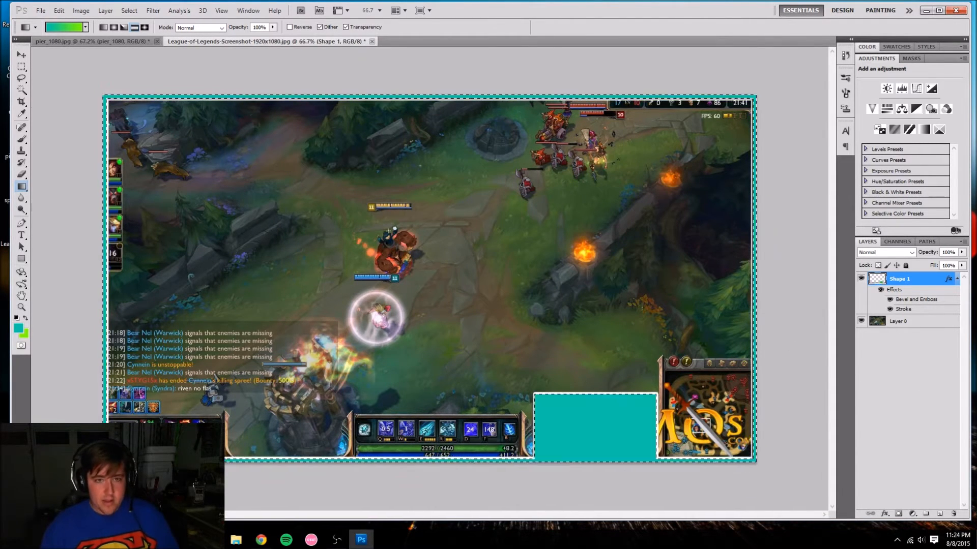
# Fill the selected overlay with a gradual top-to-bottom teal-to-green gradient, deselect it, and check the overlay with and without the game screenshot.
pyautogui.hotkey('ctrl', 'z')
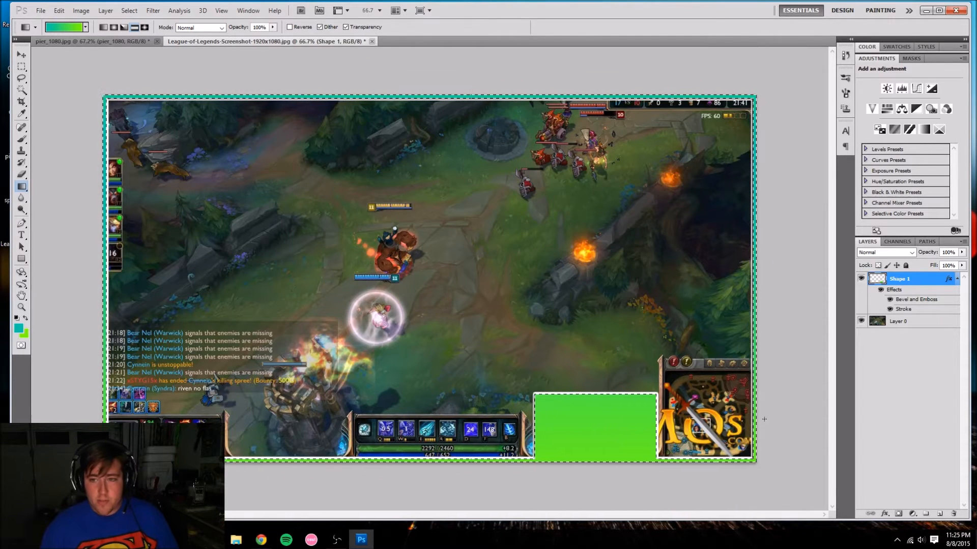
pyautogui.hotkey('ctrl', 'd')
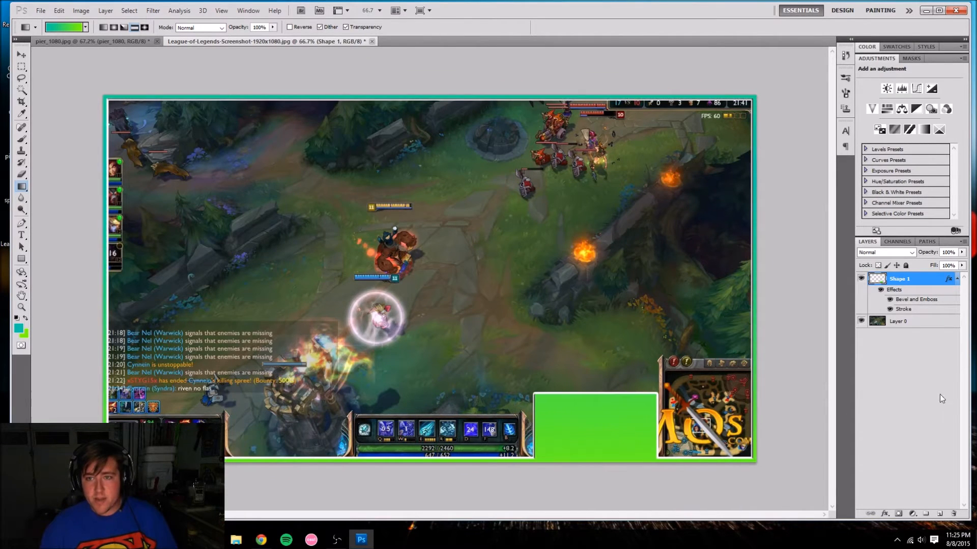
pyautogui.click(861, 279)
pyautogui.click(861, 279)
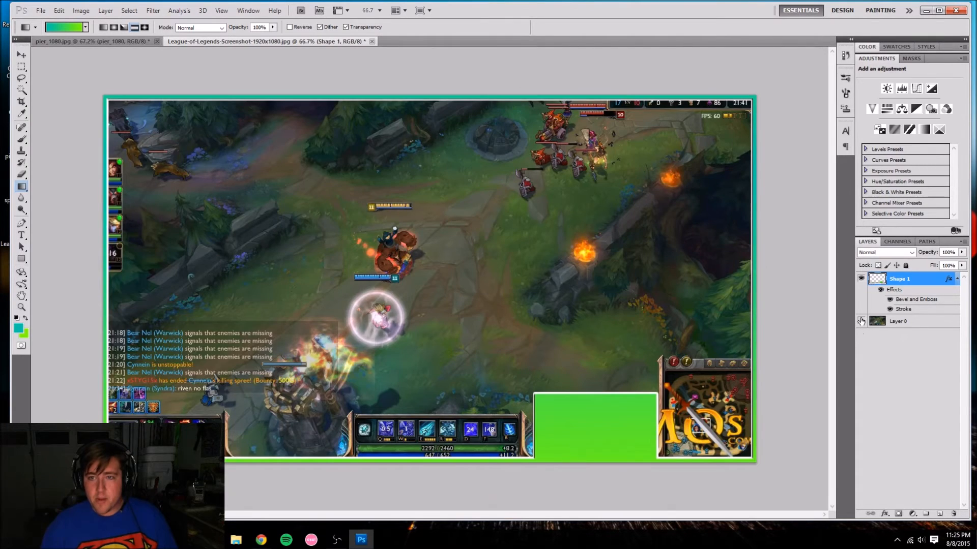
pyautogui.click(861, 321)
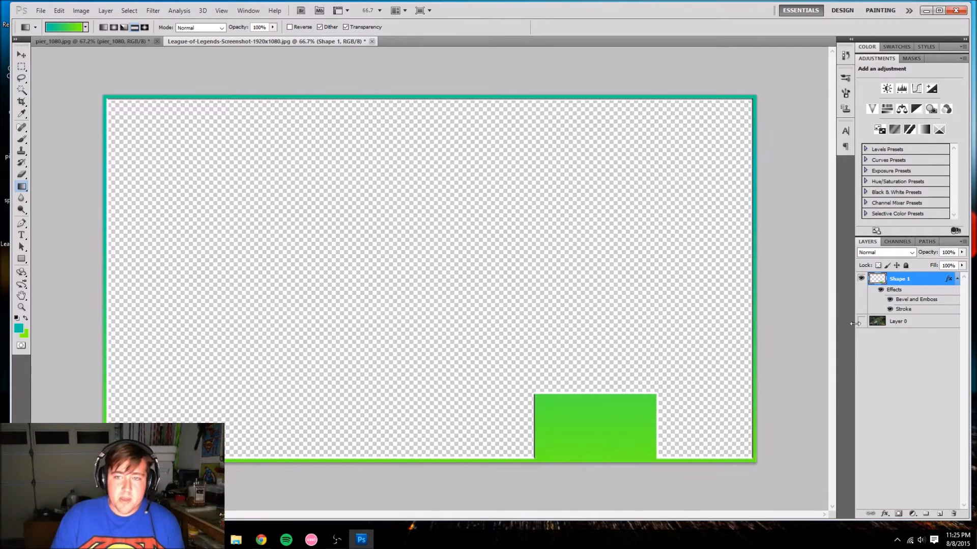
pyautogui.click(861, 321)
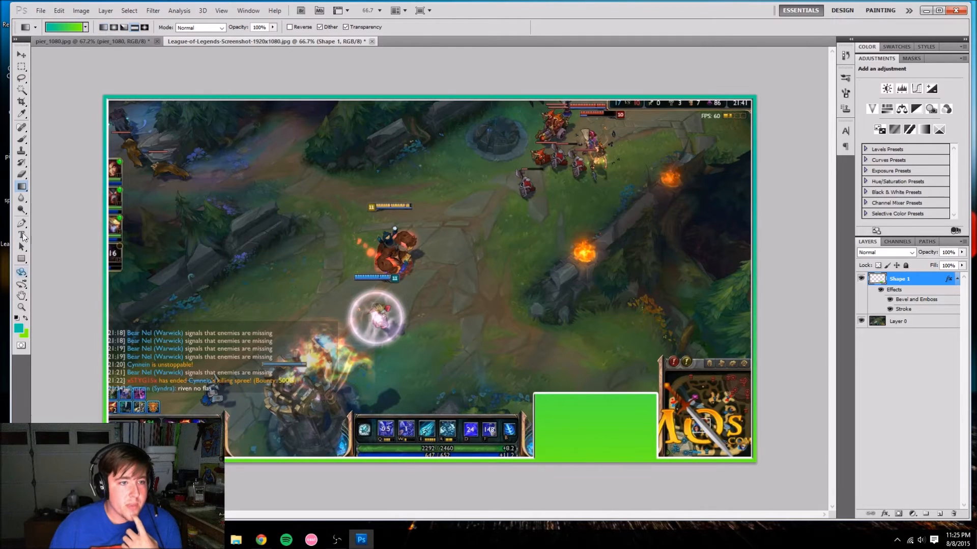
# Draw a teal banner-like custom shape with inward-curved sides over the bottom-center game HUD, extending past the canvas's lower edge.
pyautogui.click(21, 259)
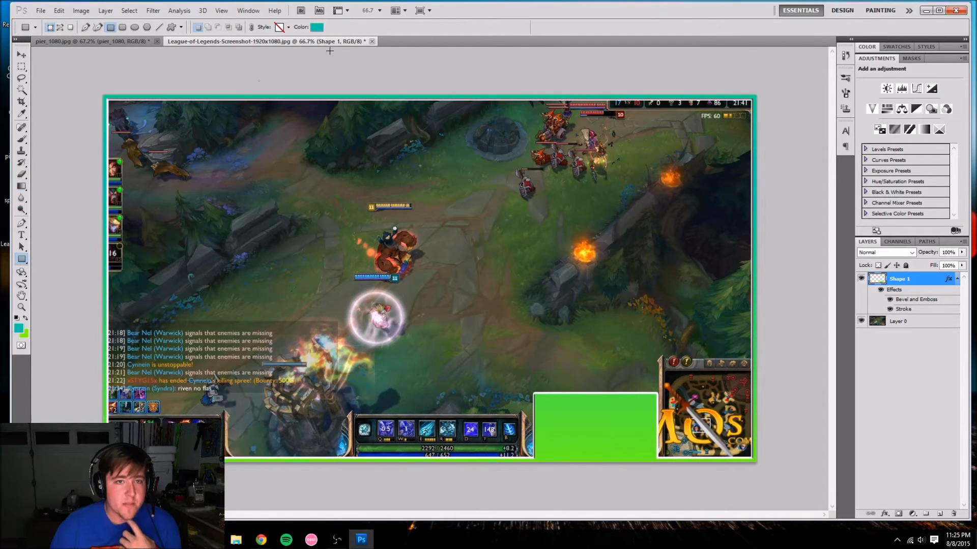
pyautogui.click(172, 28)
pyautogui.click(222, 27)
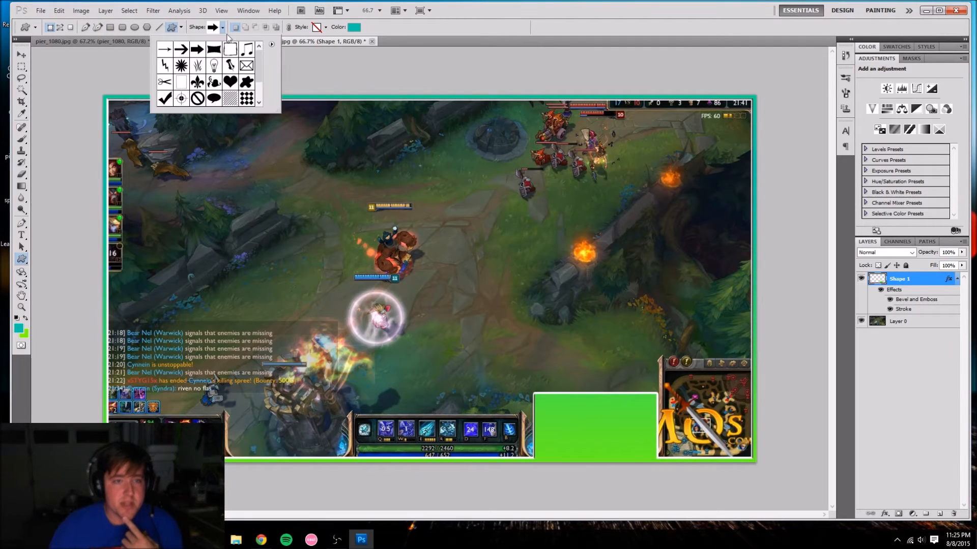
pyautogui.scroll(-1, 244, 89)
pyautogui.scroll(1, 245, 91)
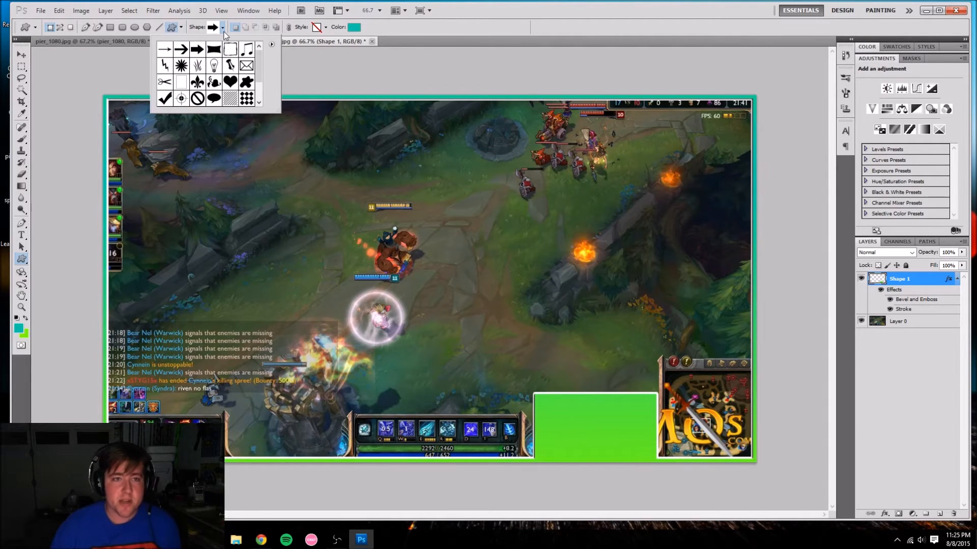
pyautogui.click(215, 50)
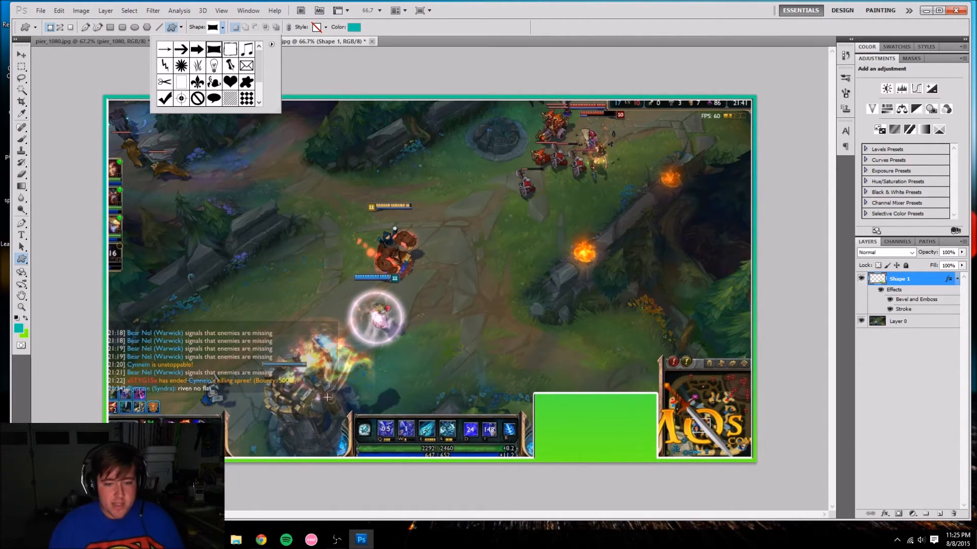
pyautogui.moveTo(314, 397); pyautogui.dragTo(562, 481)
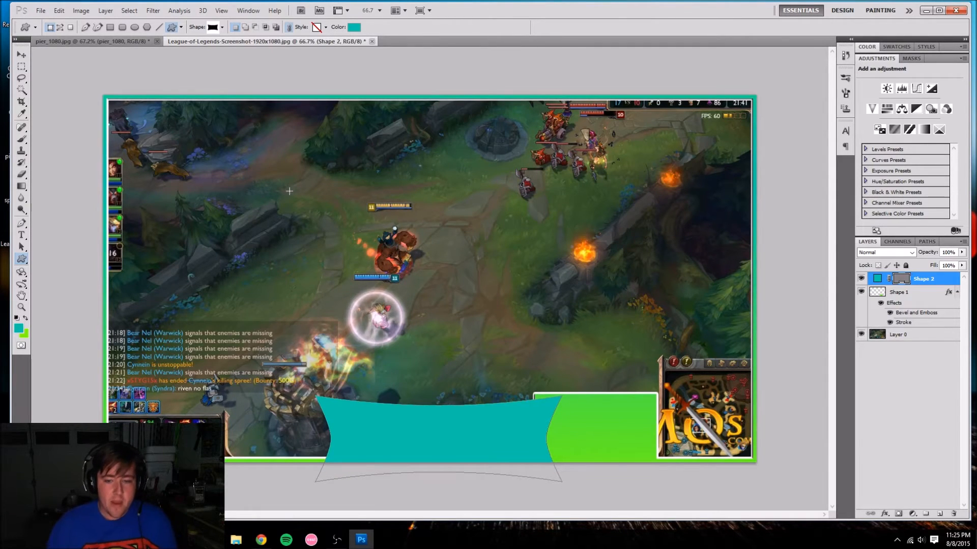
# Move the new banner shape's layer beneath the border overlay layer, just above the game screenshot layer.
pyautogui.click(19, 58)
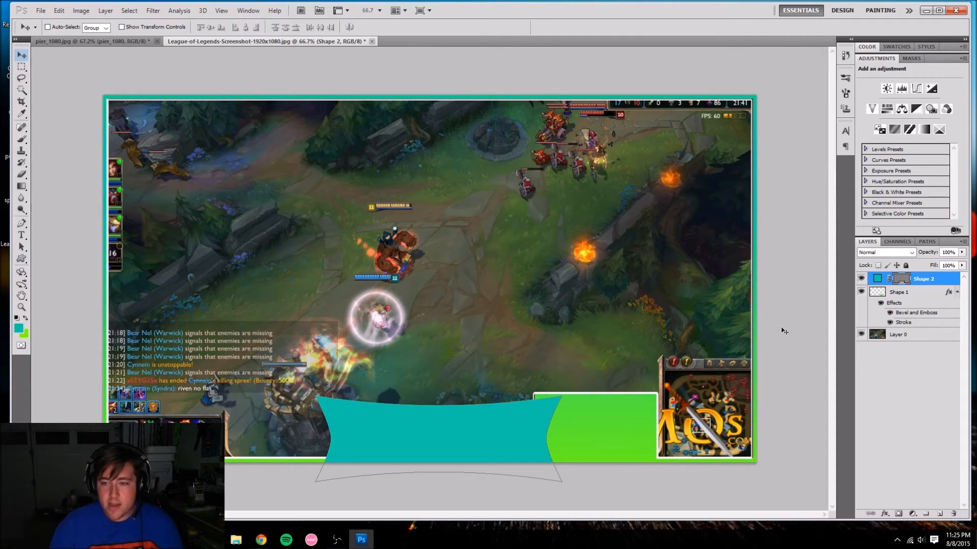
pyautogui.click(861, 279)
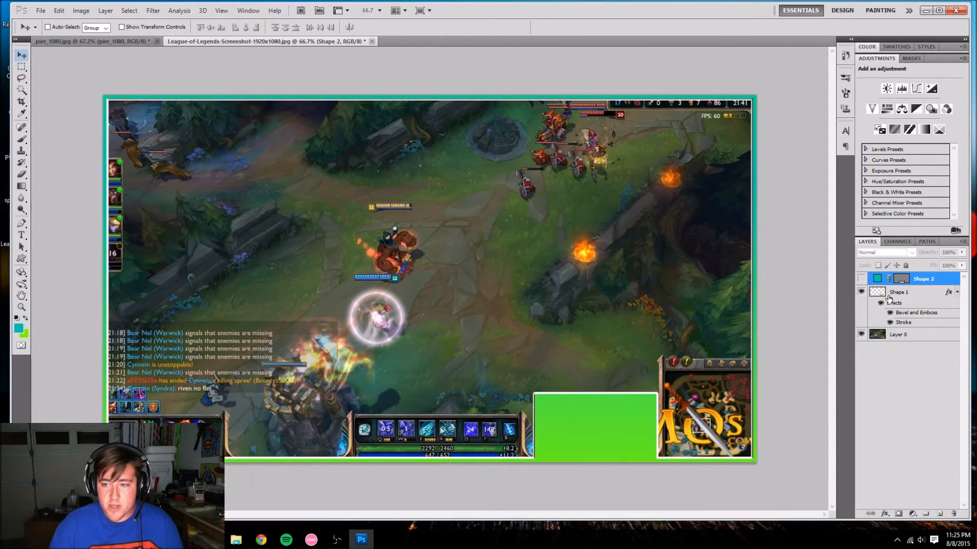
pyautogui.click(861, 279)
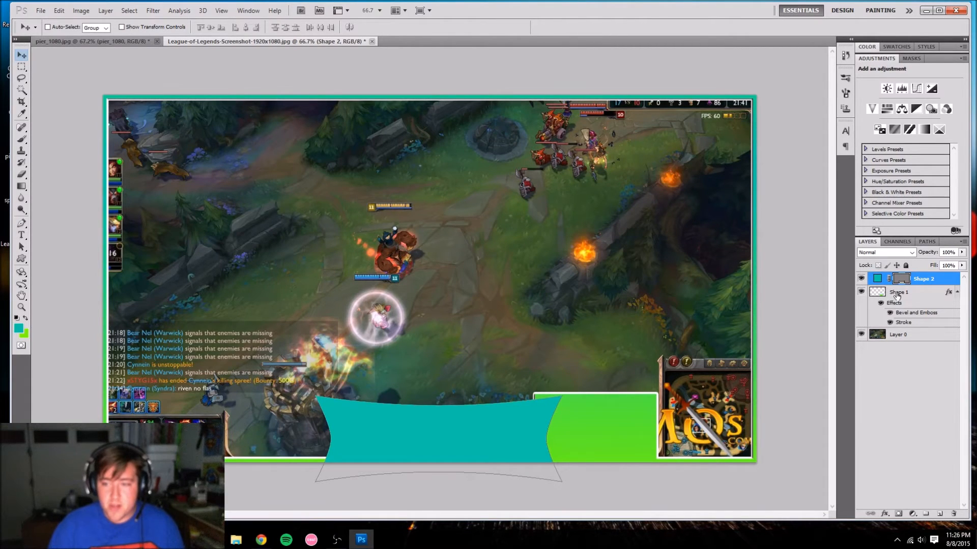
pyautogui.moveTo(890, 279); pyautogui.dragTo(895, 328)
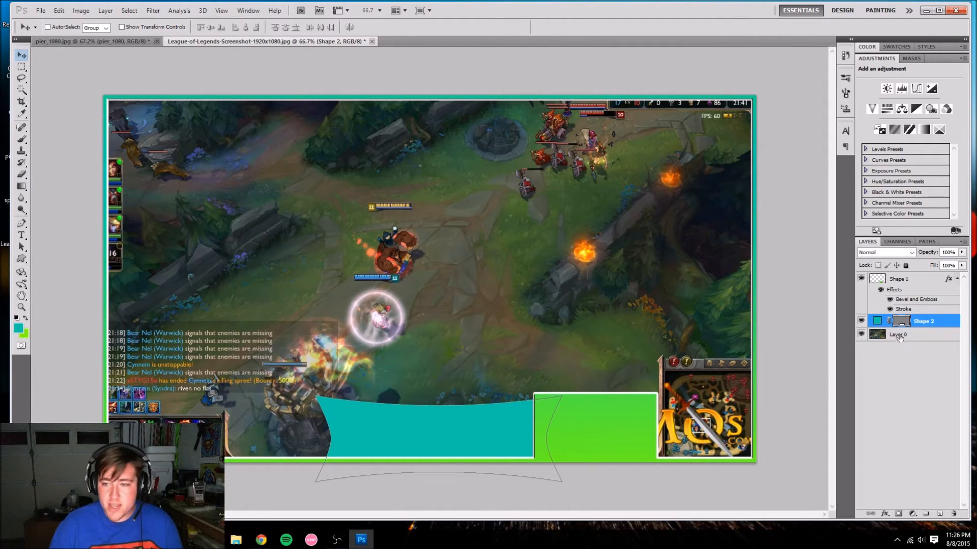
# Rasterize the teal banner layer and cut a rectangular hole in it around the HUD's Q ability slot.
pyautogui.click(886, 336)
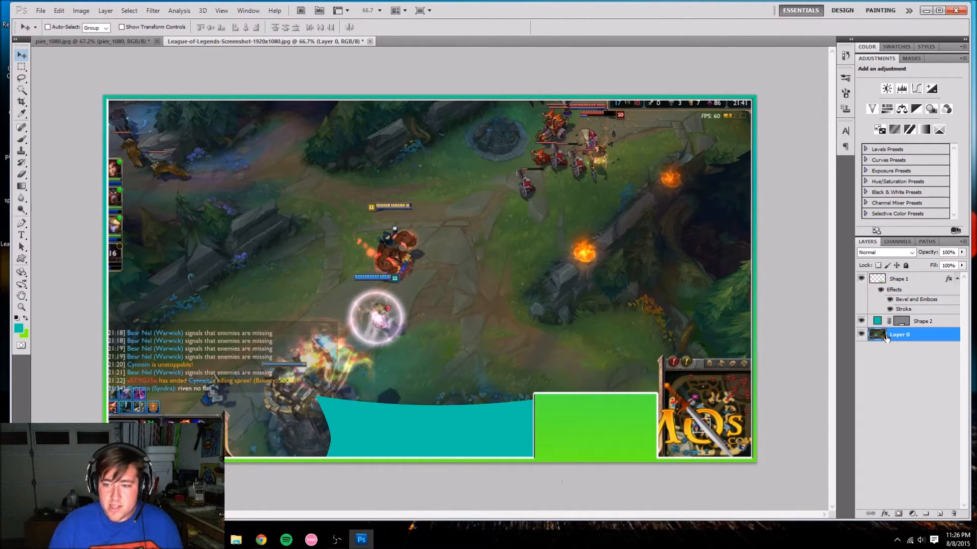
pyautogui.click(861, 322)
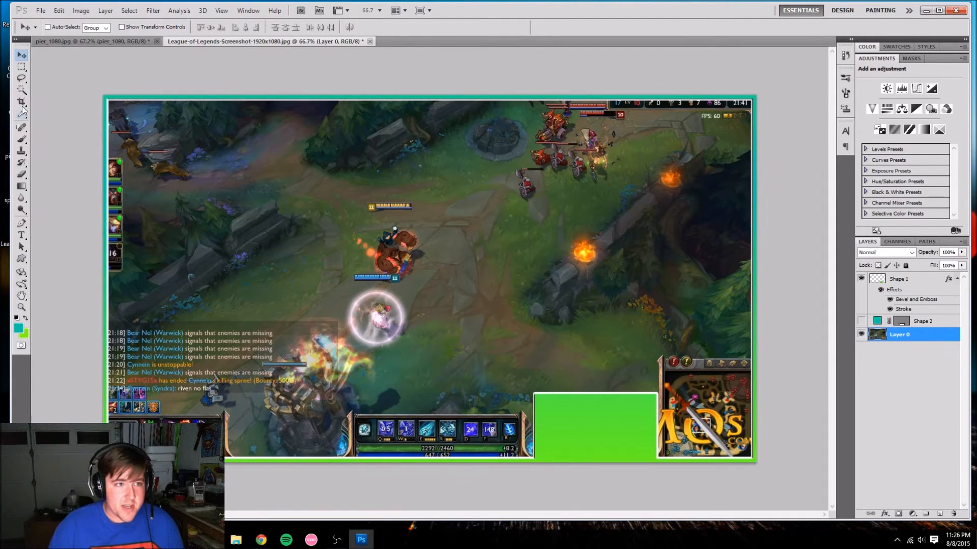
pyautogui.click(21, 69)
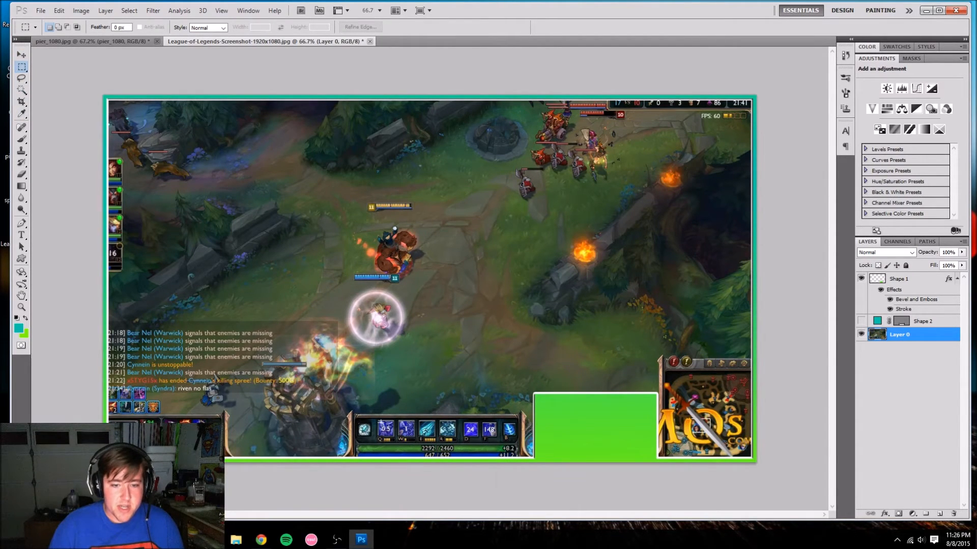
pyautogui.scroll(5, 377, 423)
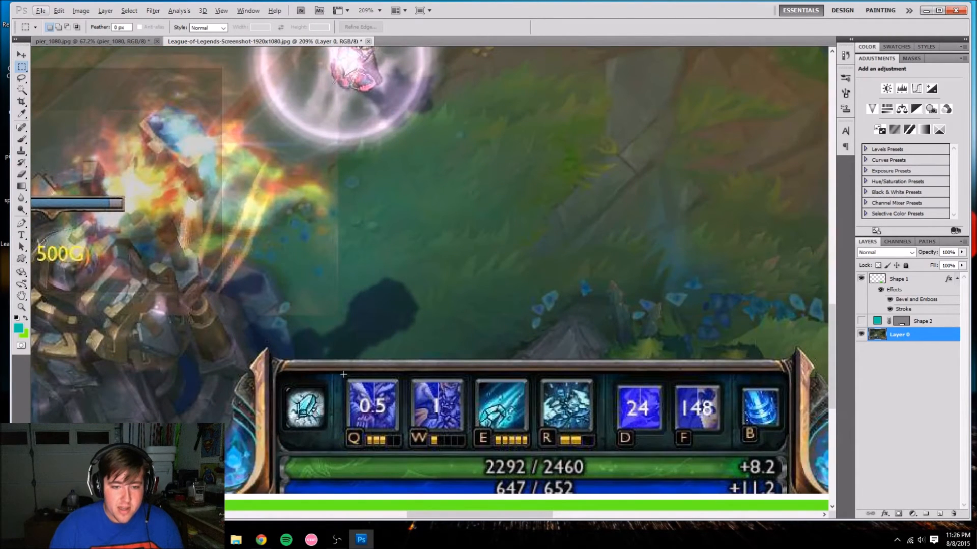
pyautogui.moveTo(398, 431); pyautogui.dragTo(405, 449)
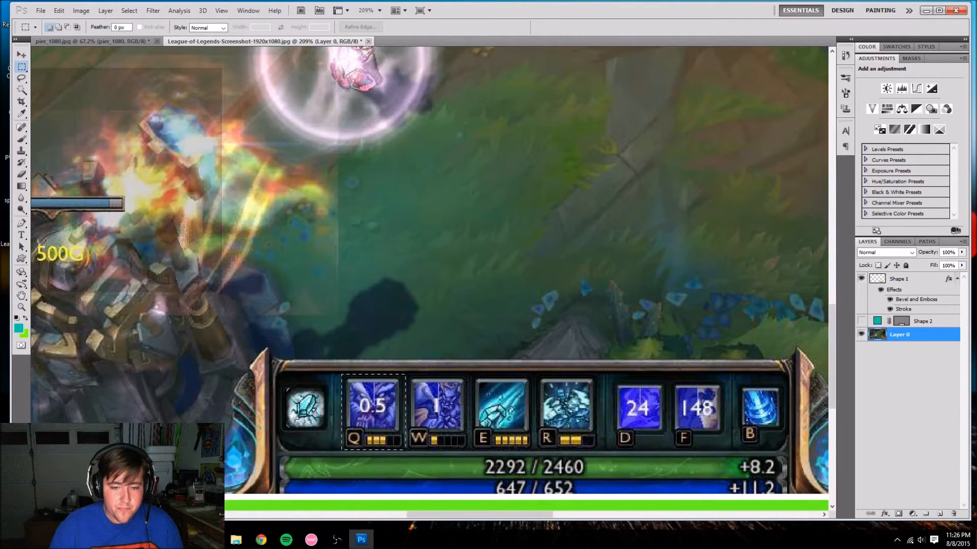
pyautogui.click(861, 322)
pyautogui.click(924, 322)
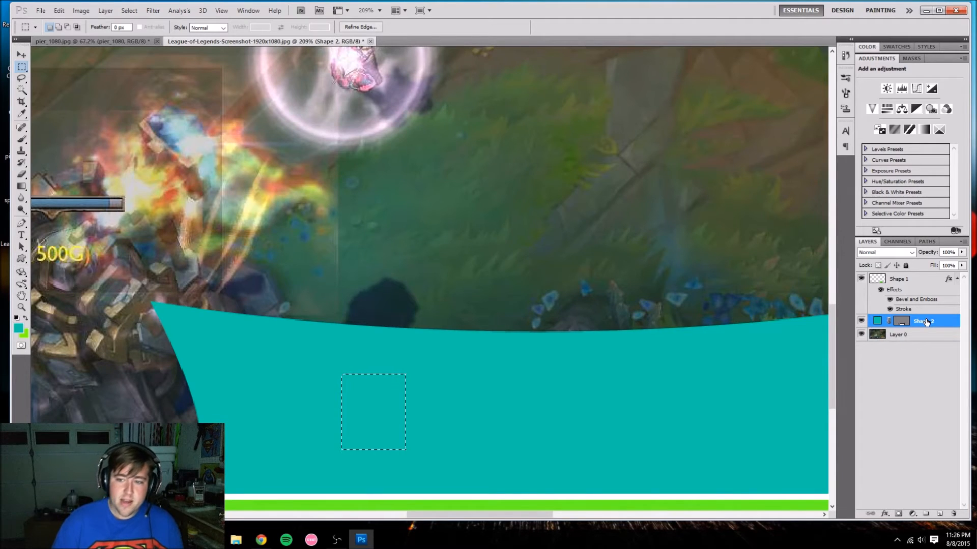
pyautogui.press('Delete')
pyautogui.press('Return')
pyautogui.rightClick(926, 319)
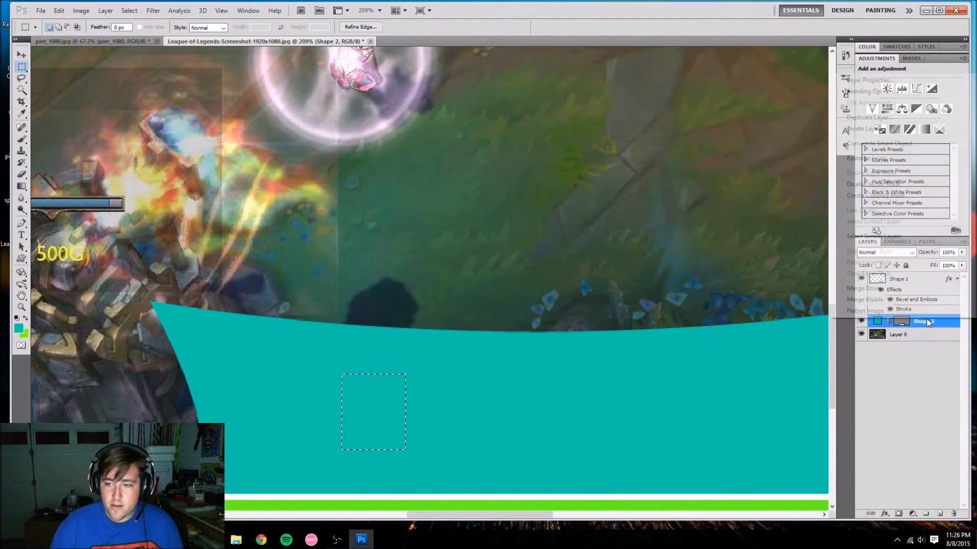
pyautogui.click(886, 157)
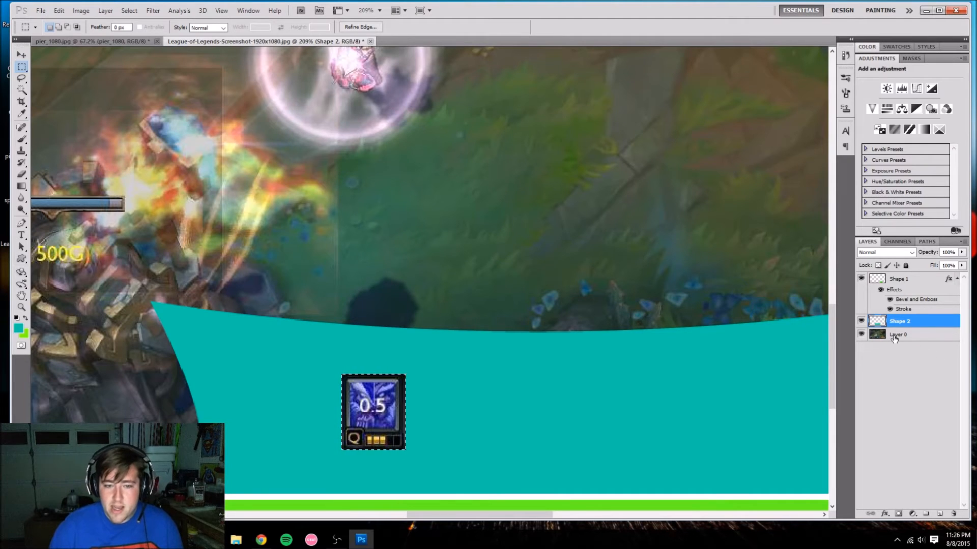
# Move the same rectangular selection over the W ability slot and clear that area from the banner layer.
pyautogui.hotkey('ctrl', 'd')
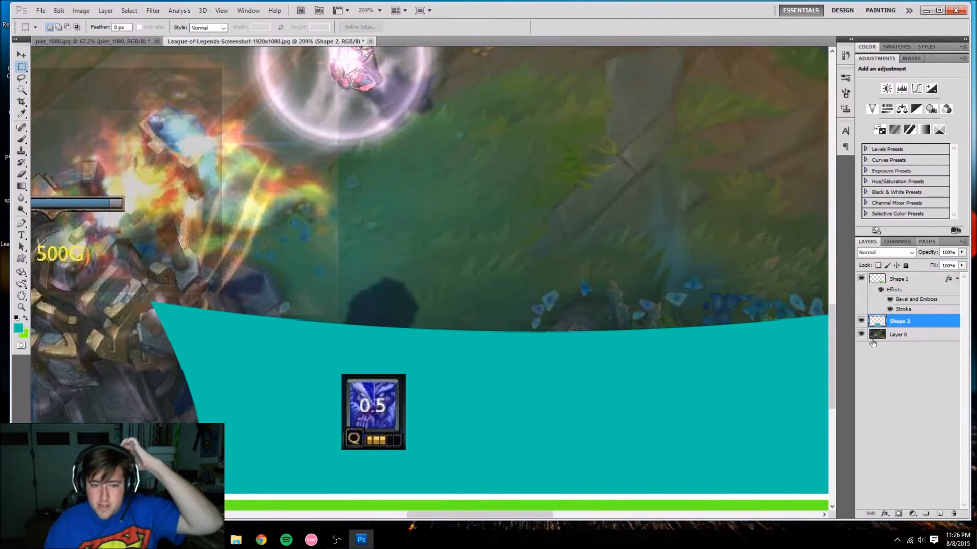
pyautogui.keyDown('ctrl'); pyautogui.click(884, 322); pyautogui.keyUp('ctrl')
pyautogui.click(879, 335)
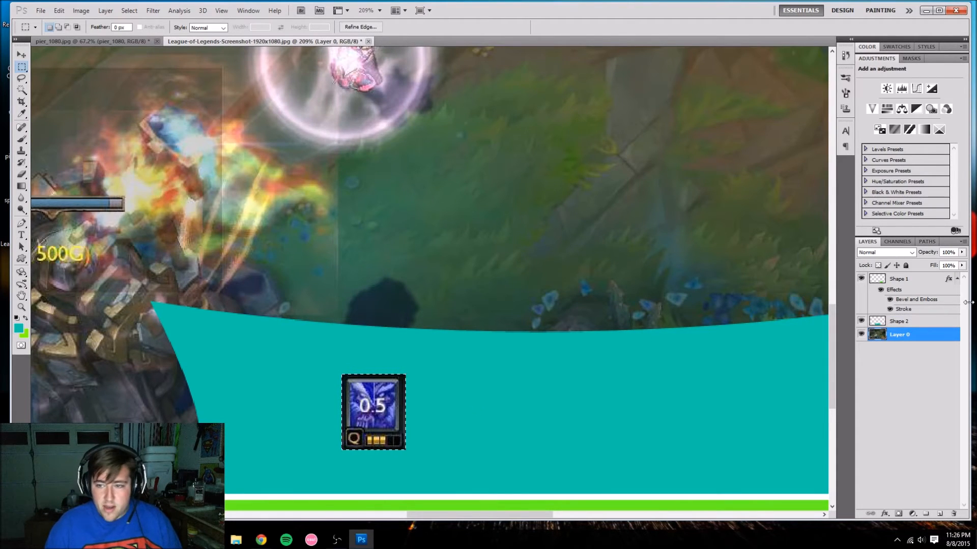
pyautogui.click(915, 325)
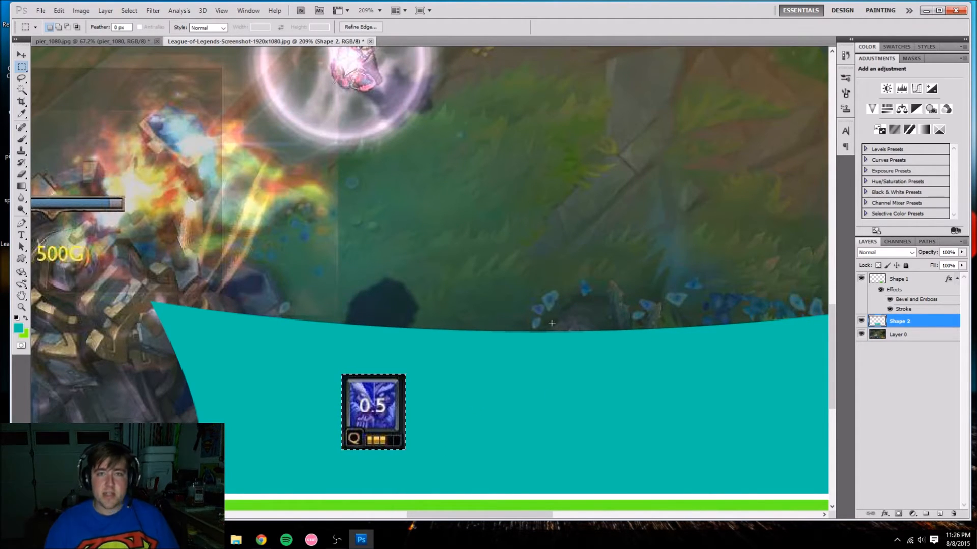
pyautogui.click(862, 321)
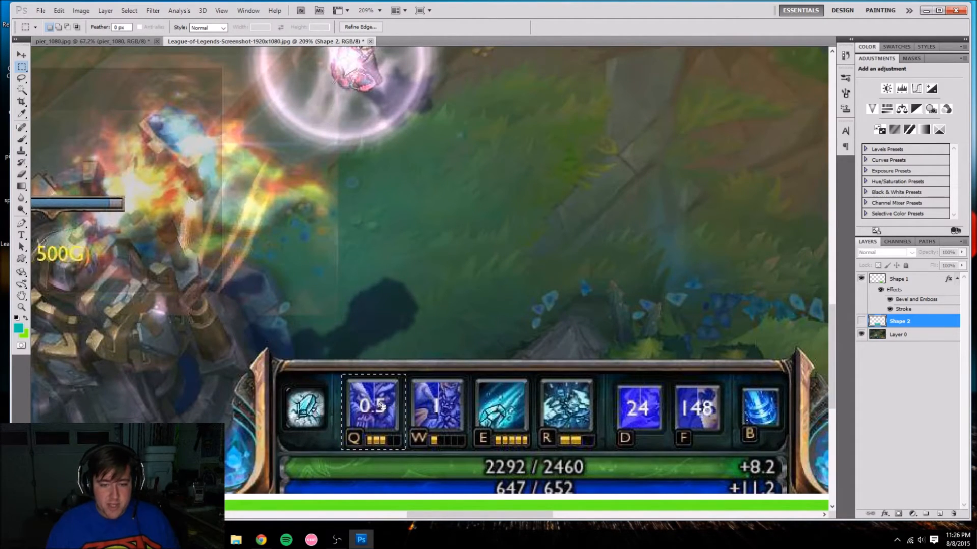
pyautogui.moveTo(378, 407); pyautogui.dragTo(442, 406)
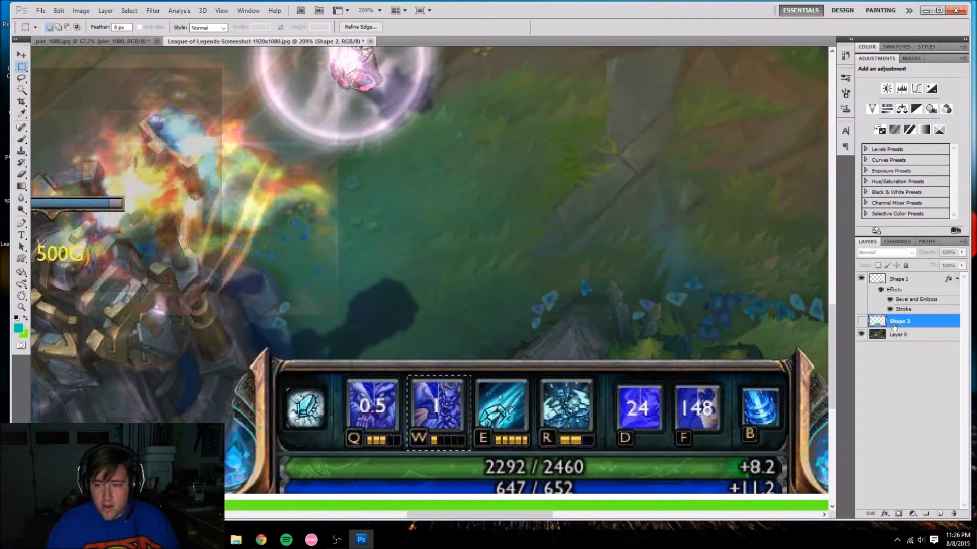
pyautogui.click(860, 322)
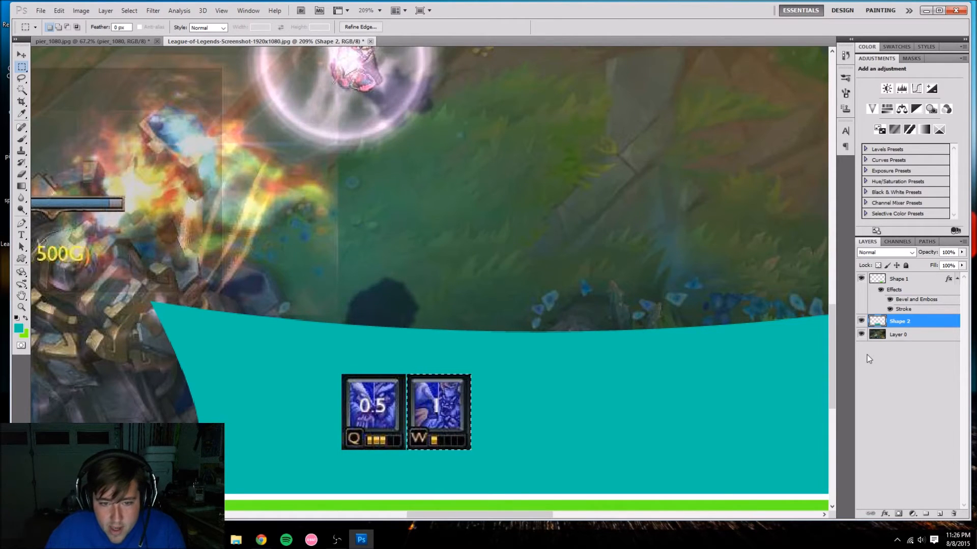
pyautogui.click(877, 336)
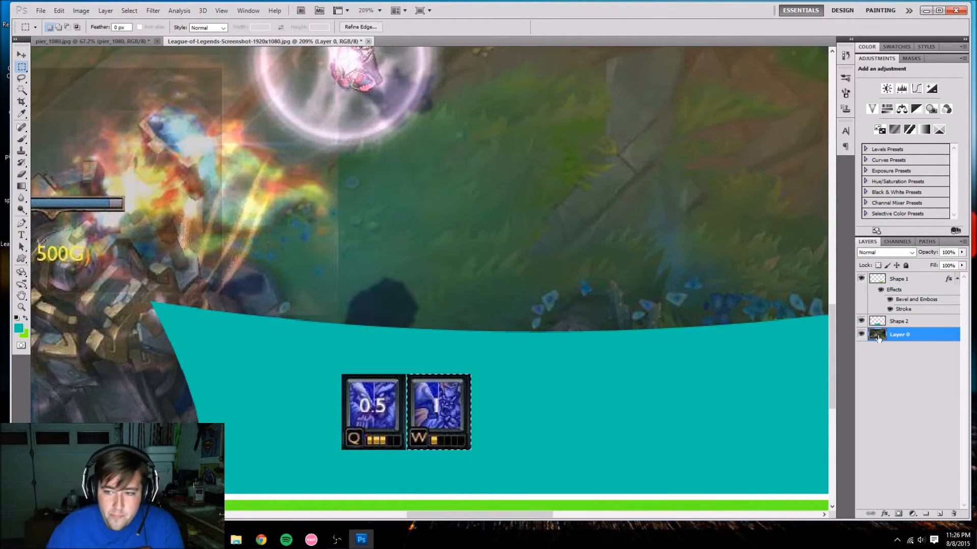
pyautogui.click(860, 321)
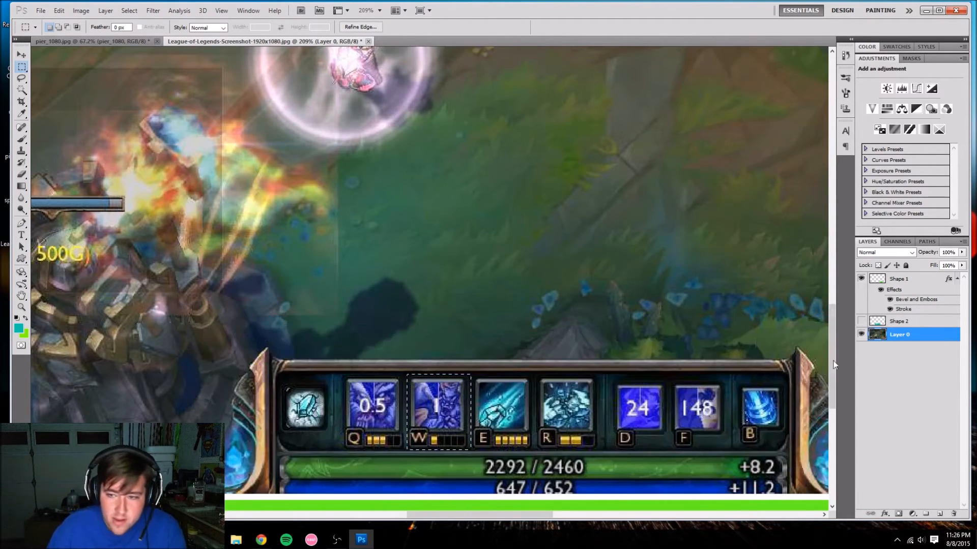
pyautogui.click(861, 321)
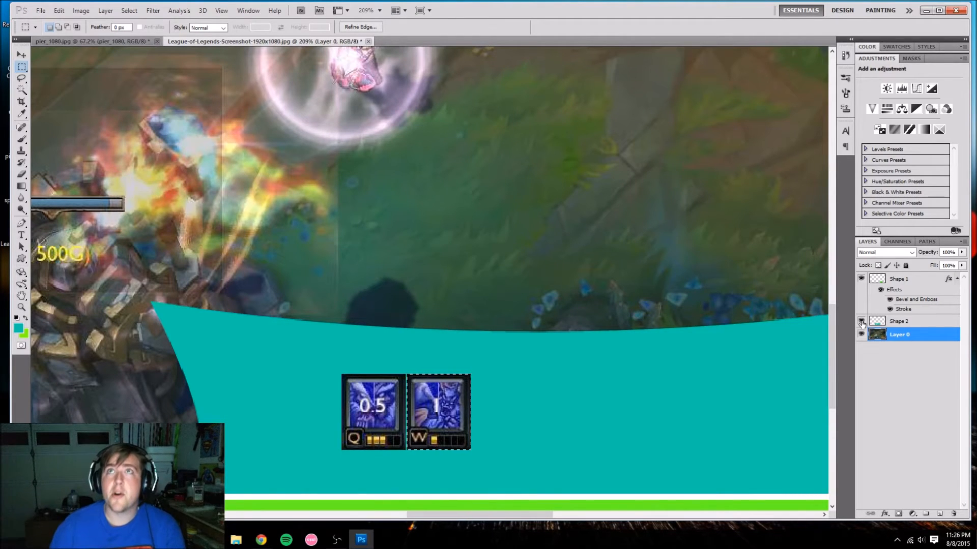
pyautogui.click(861, 321)
pyautogui.click(861, 322)
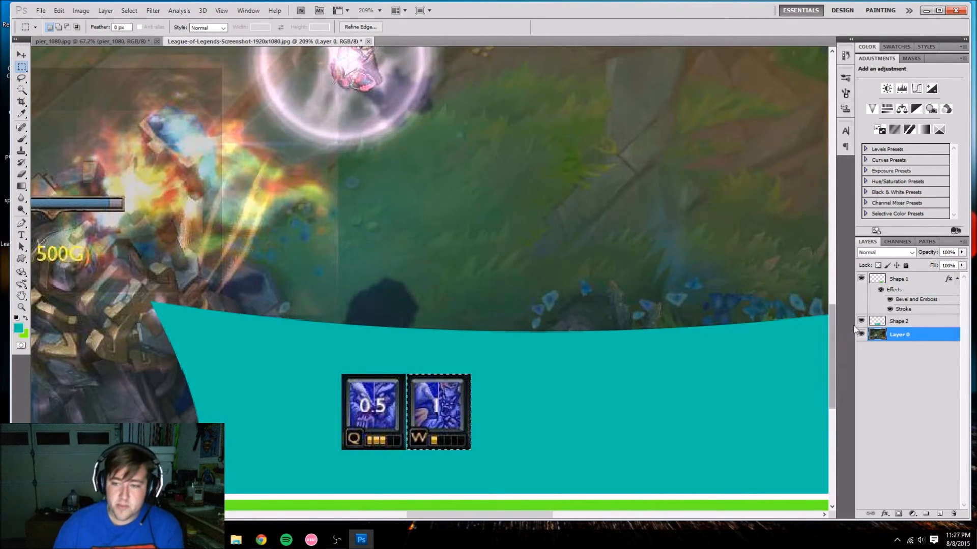
# Position the selection over the E ability slot beside the W cutout and clear that area from the banner only.
pyautogui.click(861, 322)
pyautogui.moveTo(461, 414); pyautogui.dragTo(518, 415)
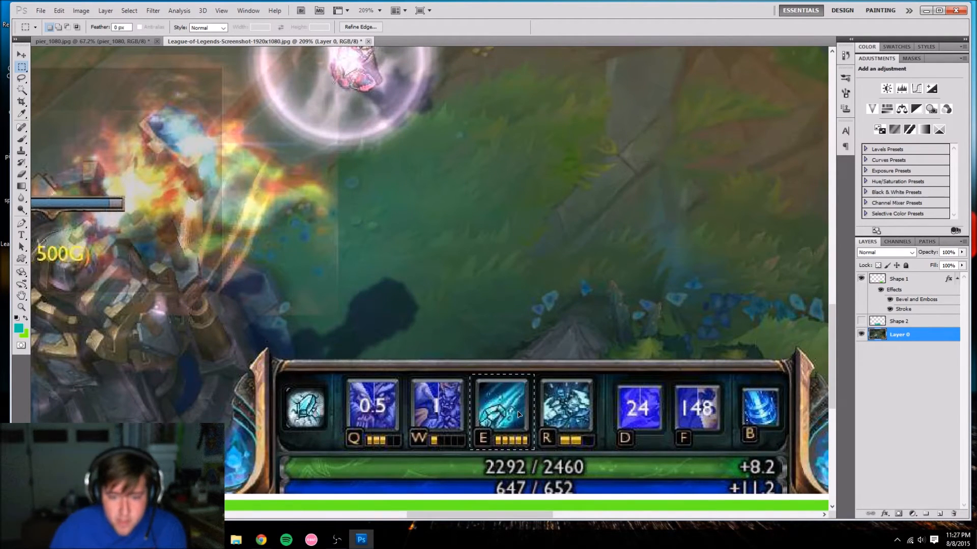
pyautogui.click(861, 321)
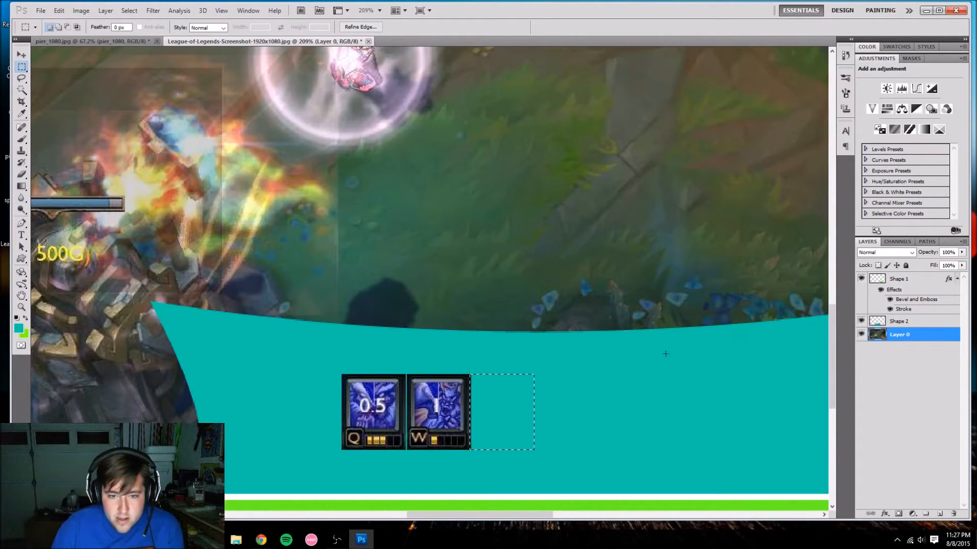
pyautogui.press('Right')
pyautogui.press('Right')
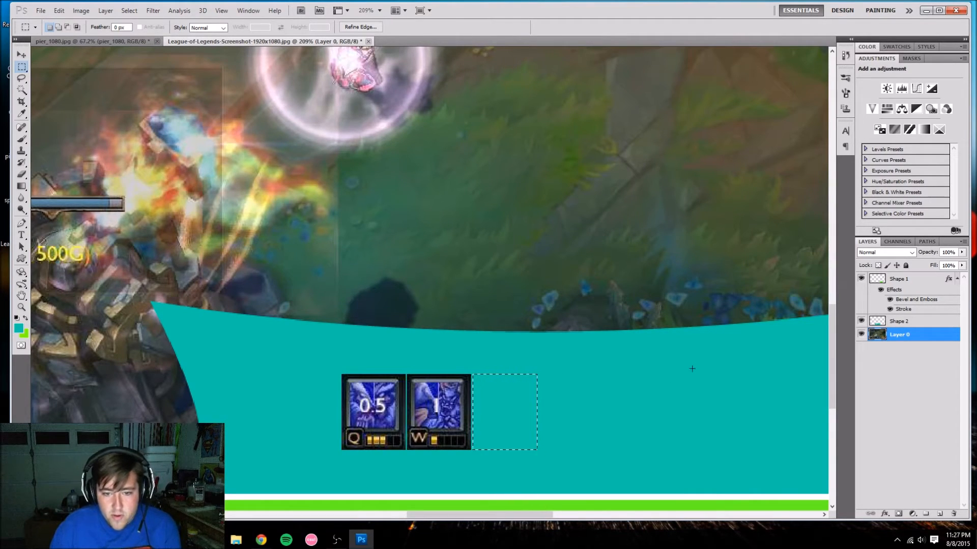
pyautogui.click(888, 324)
pyautogui.press('Delete')
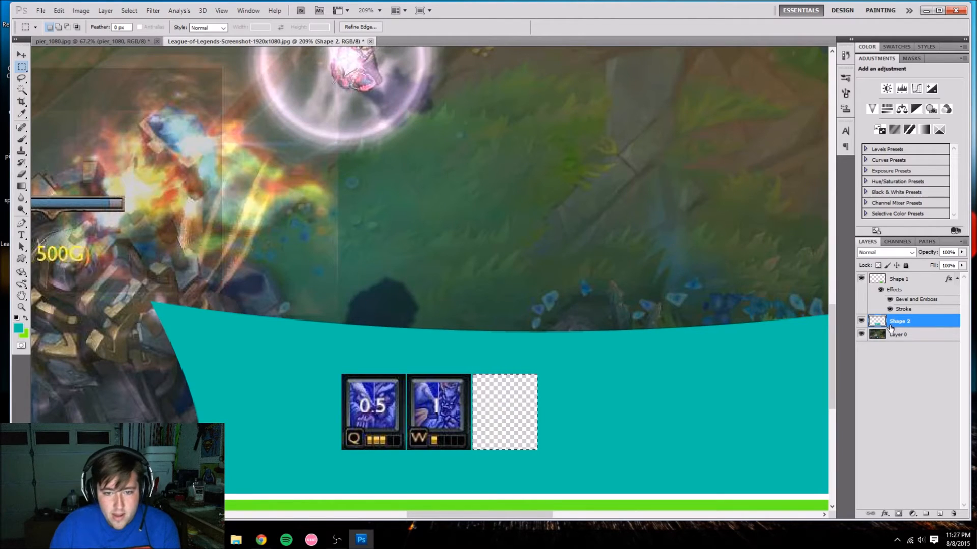
pyautogui.click(883, 337)
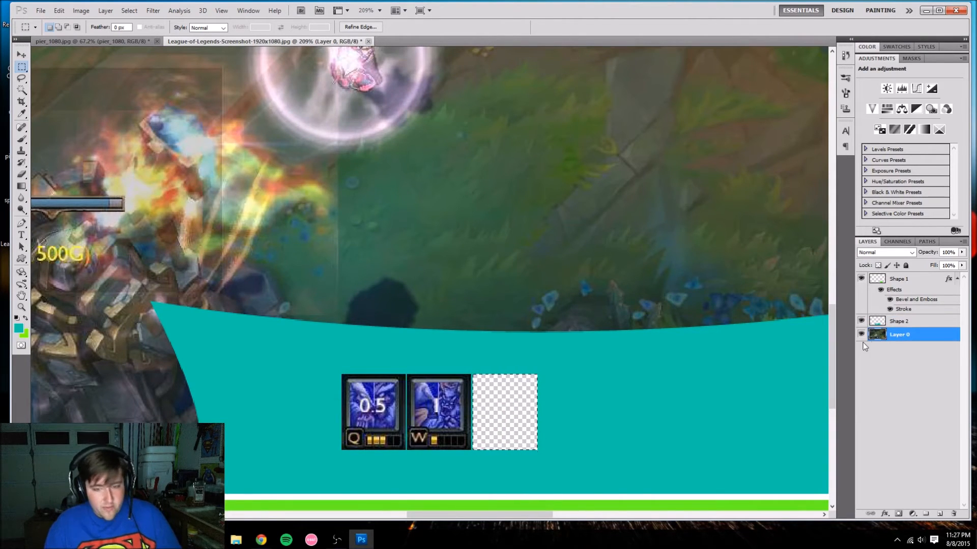
pyautogui.hotkey('ctrl', 'z')
pyautogui.click(896, 324)
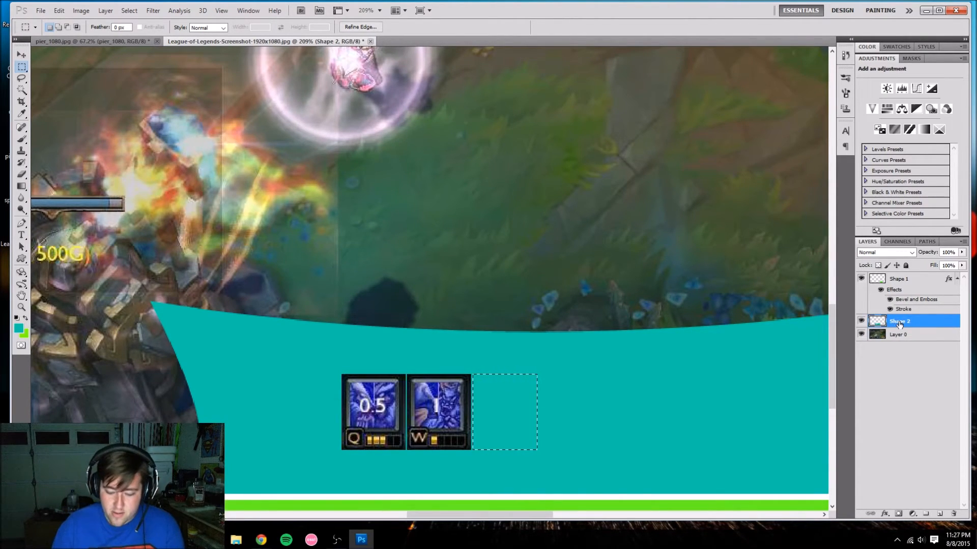
pyautogui.press('Delete')
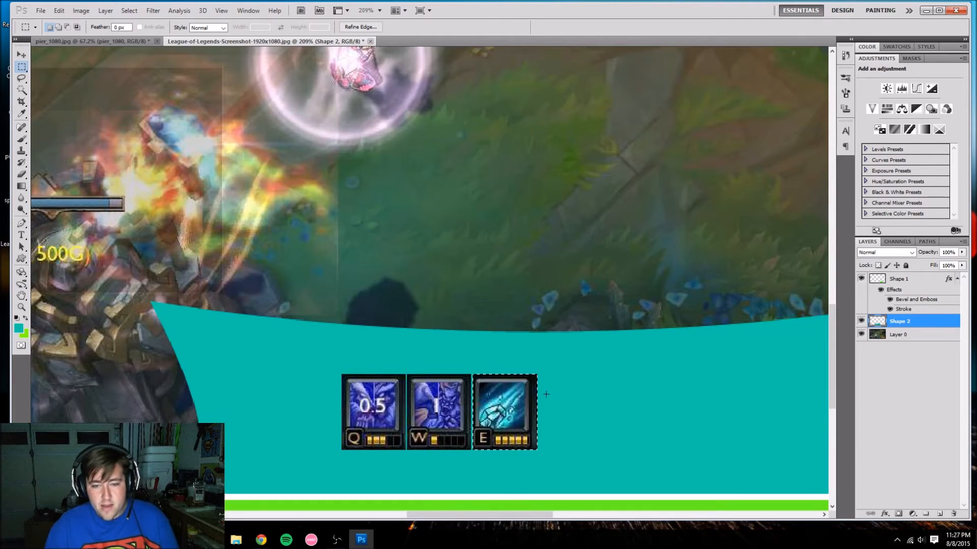
# Align the selection with the R ability slot beside the E cutout and clear that area from the banner layer.
pyautogui.moveTo(492, 400); pyautogui.dragTo(417, 409)
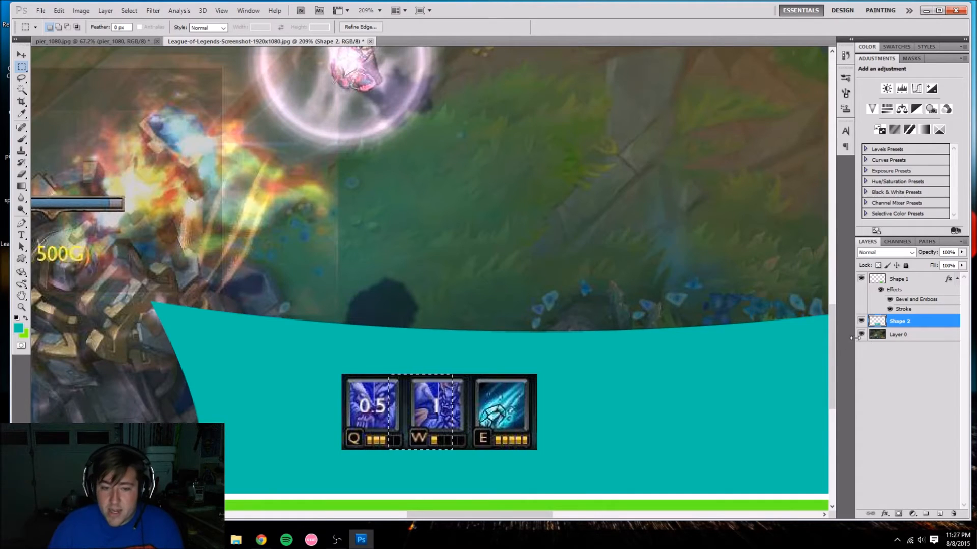
pyautogui.moveTo(445, 418); pyautogui.dragTo(580, 414)
pyautogui.click(897, 280)
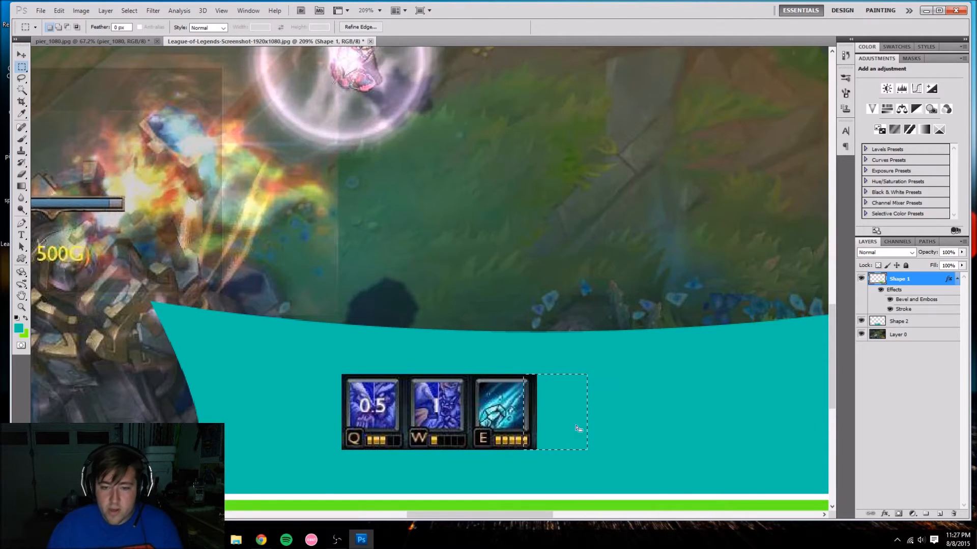
pyautogui.click(861, 321)
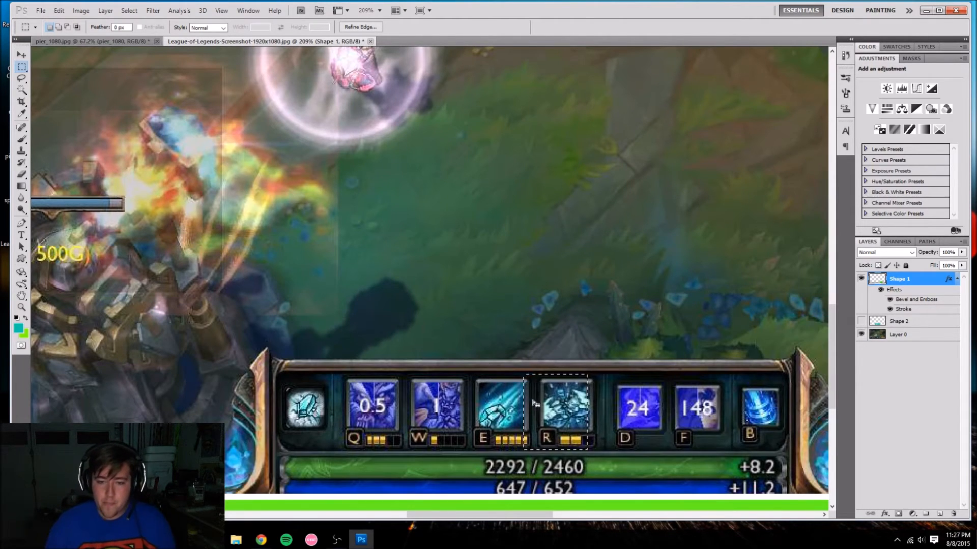
pyautogui.moveTo(564, 415); pyautogui.dragTo(576, 414)
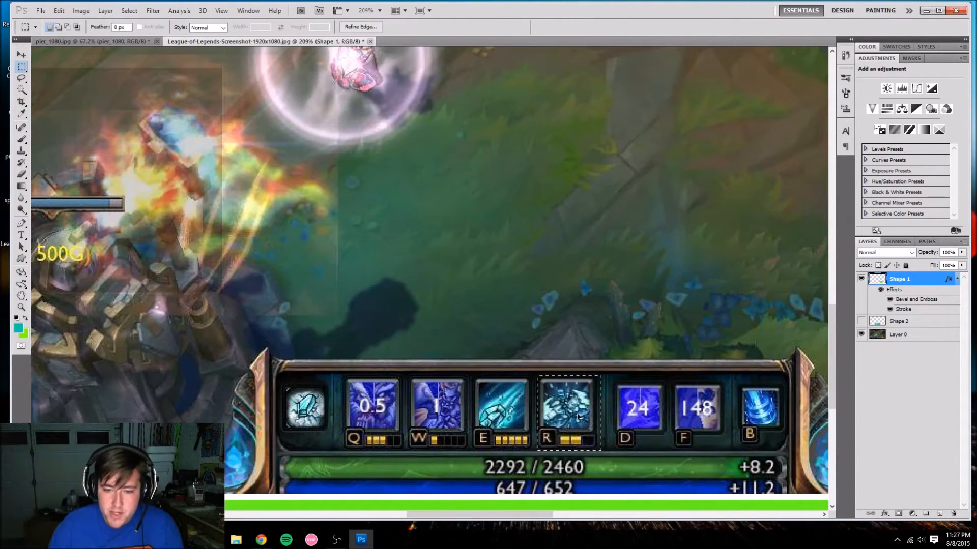
pyautogui.click(861, 320)
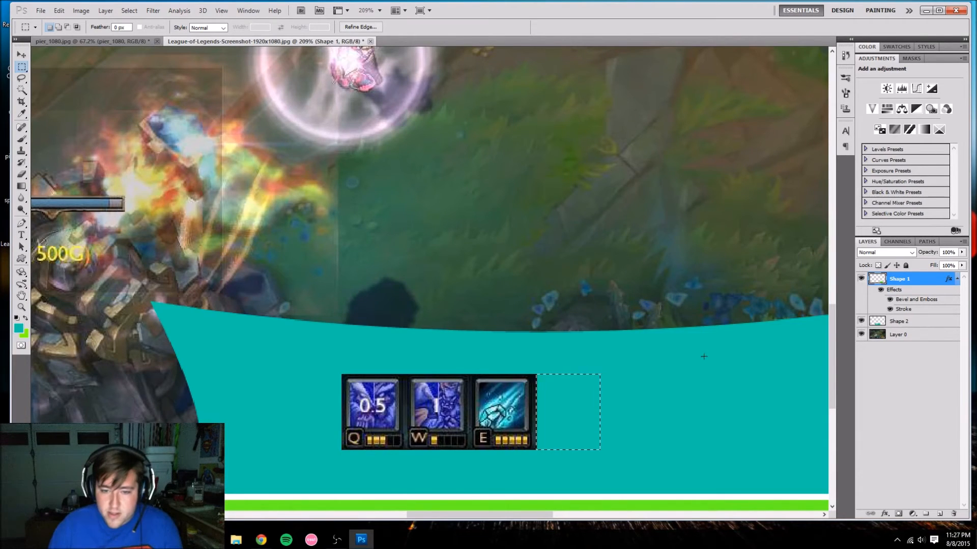
pyautogui.click(905, 322)
pyautogui.press('Delete')
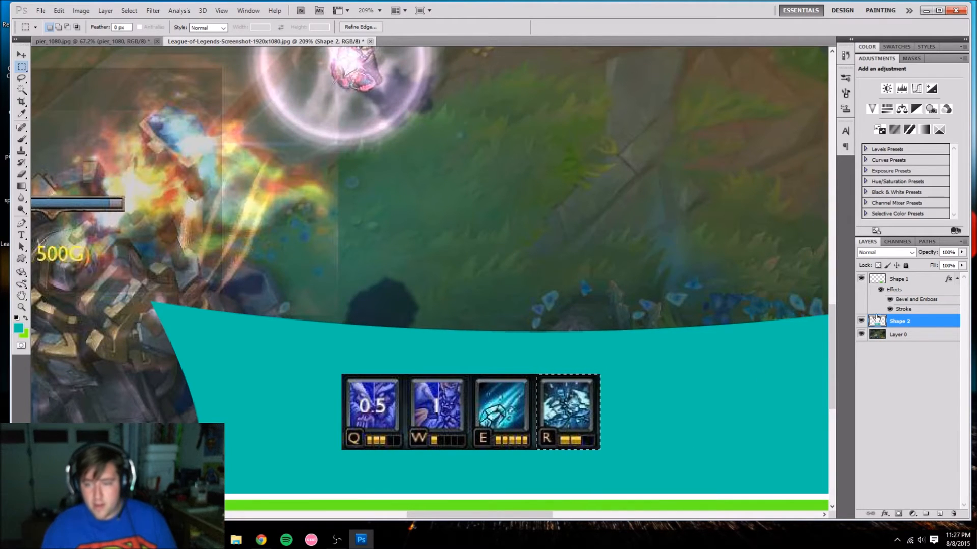
# Cut one wide rectangle from the banner spanning the whole ability row from Q through B, and deselect.
pyautogui.click(861, 321)
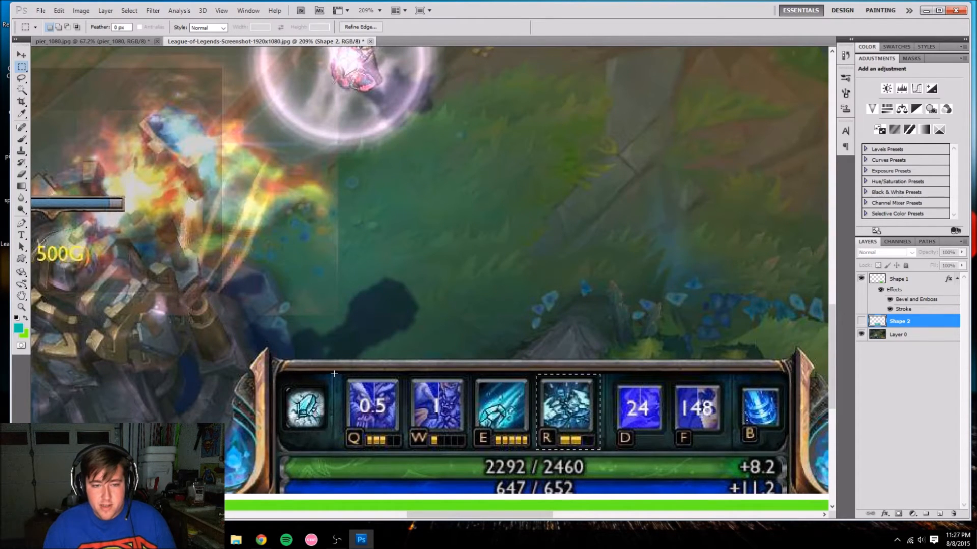
pyautogui.moveTo(334, 374); pyautogui.dragTo(787, 451)
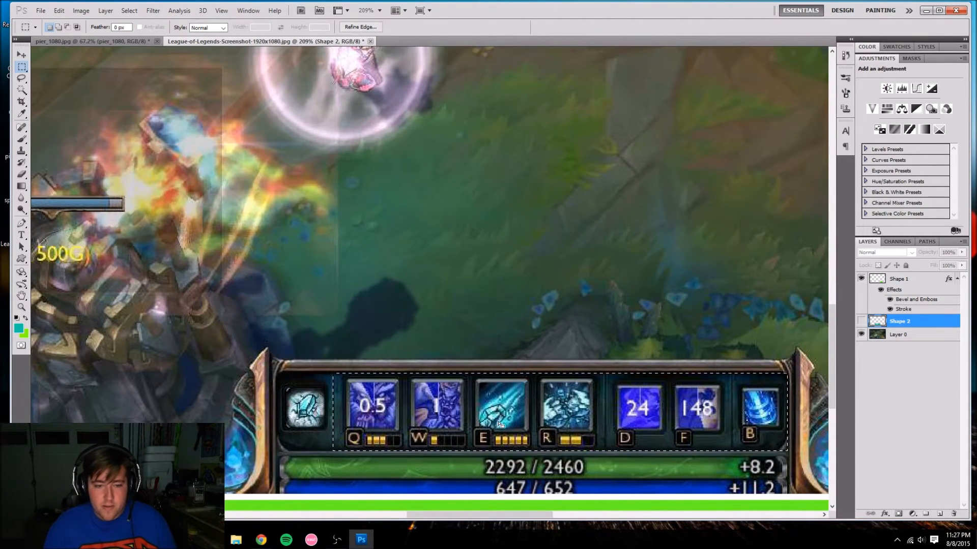
pyautogui.click(861, 321)
pyautogui.press('Delete')
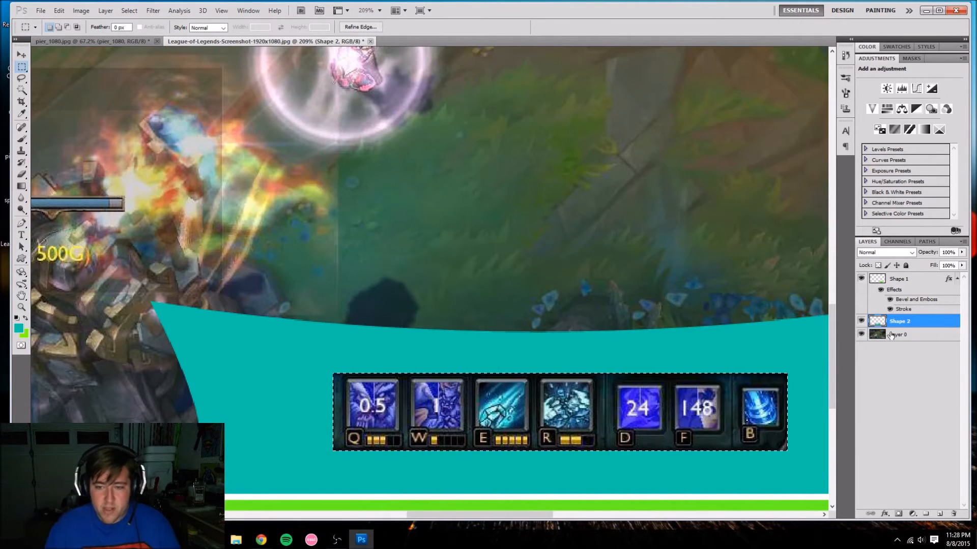
pyautogui.hotkey('ctrl', 'd')
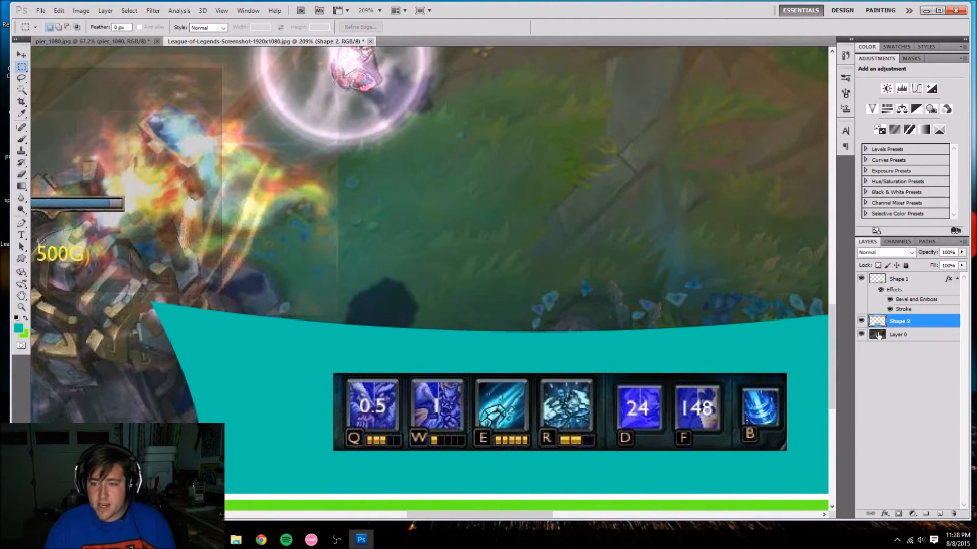
# Select the passive ability icon beside the Q slot and clear that area from the banner layer.
pyautogui.click(893, 335)
pyautogui.click(860, 321)
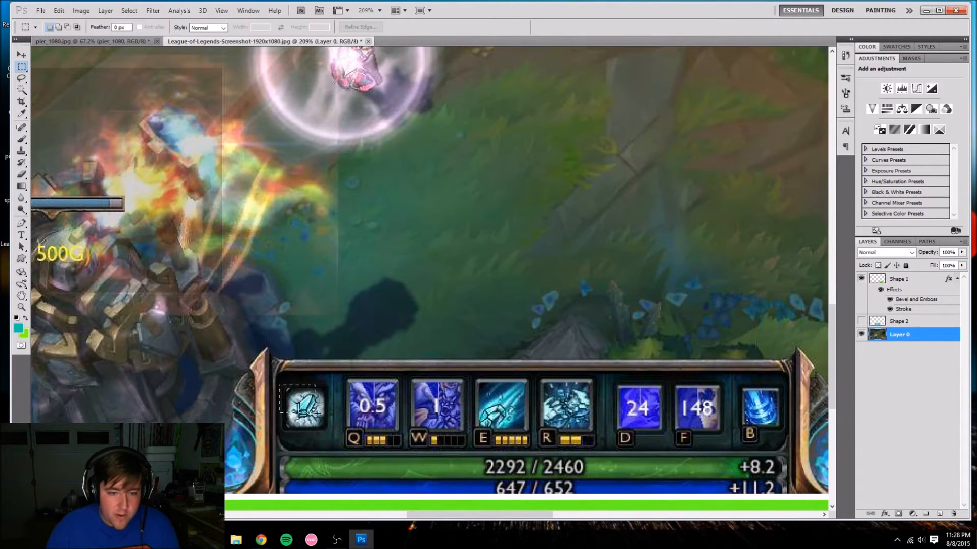
pyautogui.moveTo(330, 431); pyautogui.dragTo(333, 432)
pyautogui.click(870, 321)
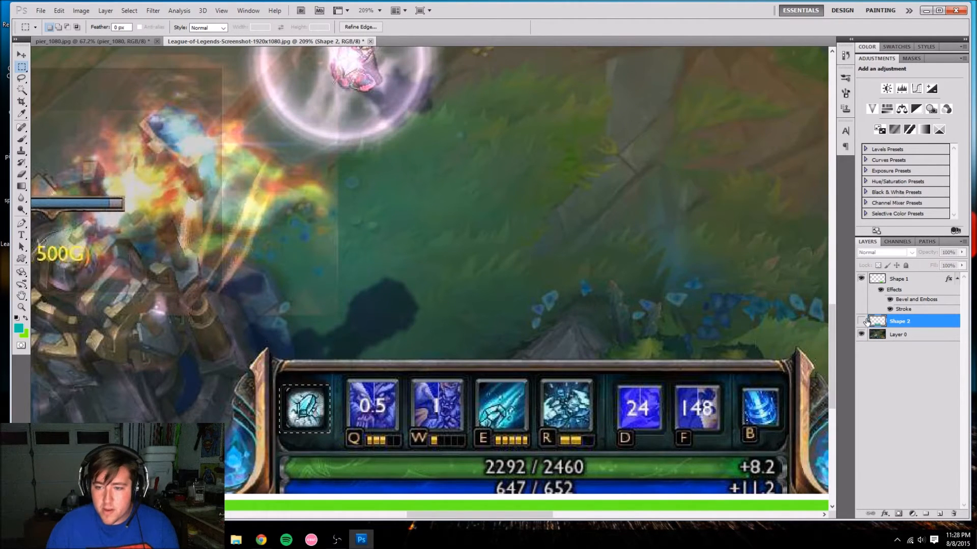
pyautogui.click(861, 321)
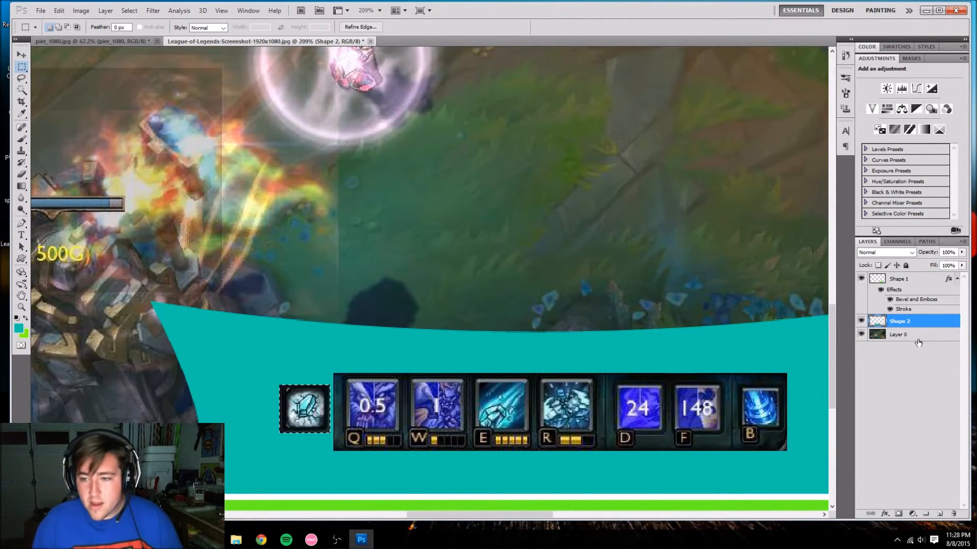
# Select a wide rectangle around the health and mana bars under the ability row and clear it from the banner layer.
pyautogui.click(885, 335)
pyautogui.click(861, 322)
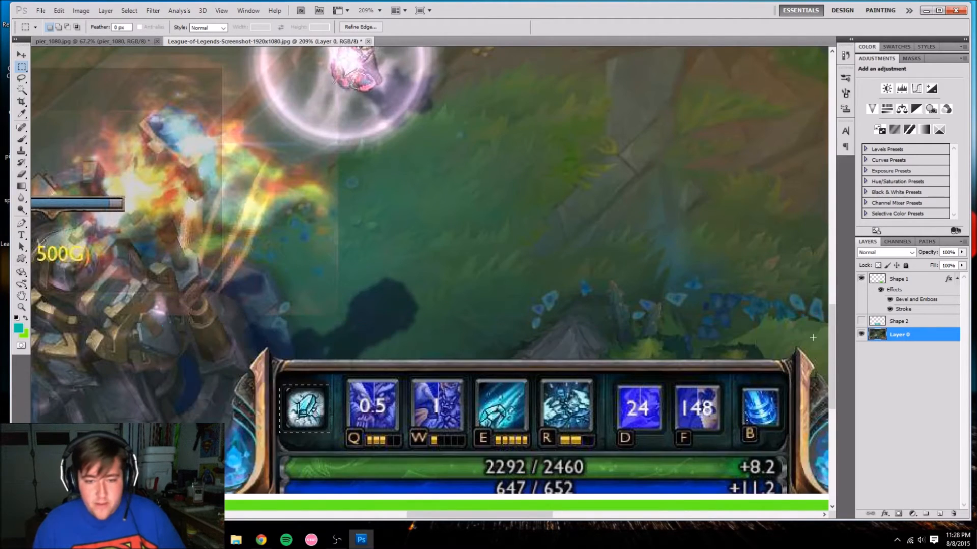
pyautogui.scroll(-3, 293, 366)
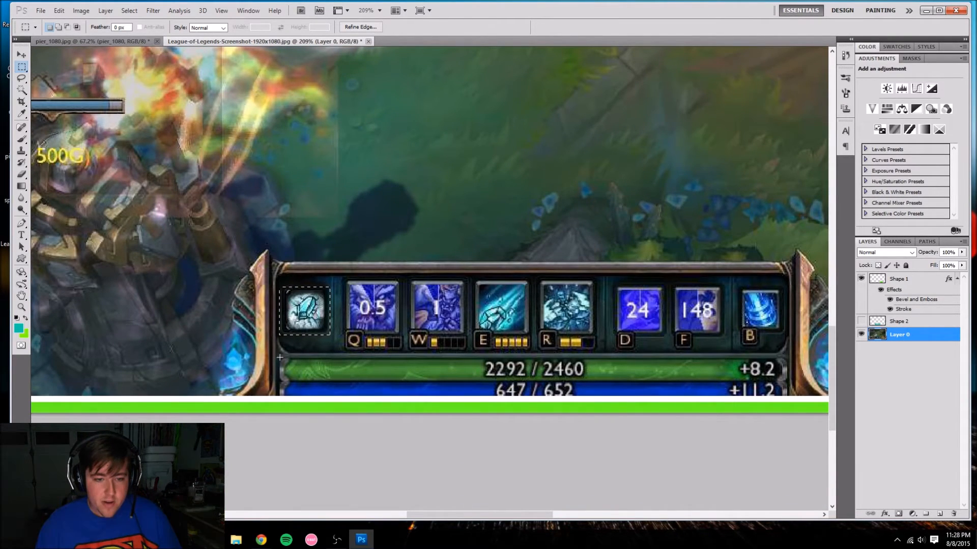
pyautogui.moveTo(279, 358); pyautogui.dragTo(294, 366)
pyautogui.moveTo(782, 400); pyautogui.dragTo(787, 405)
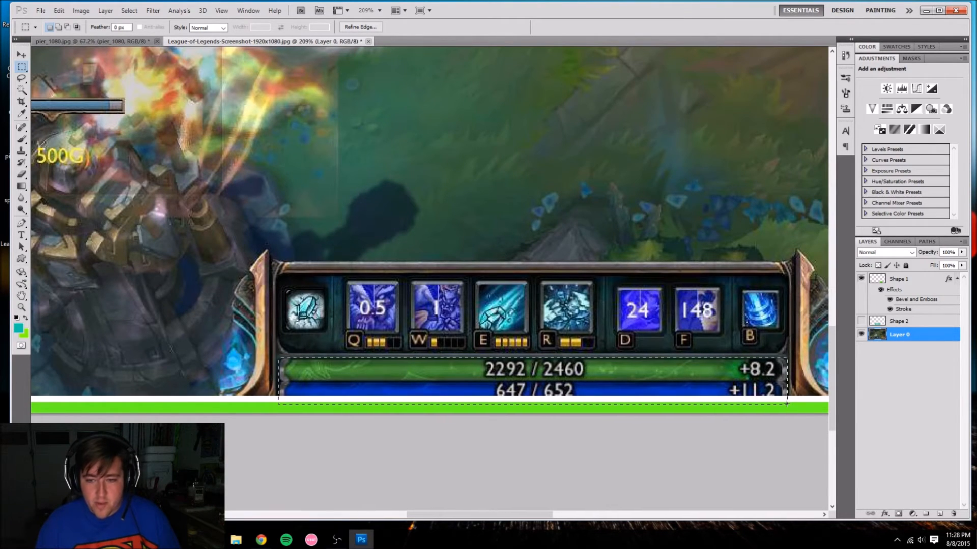
pyautogui.click(860, 321)
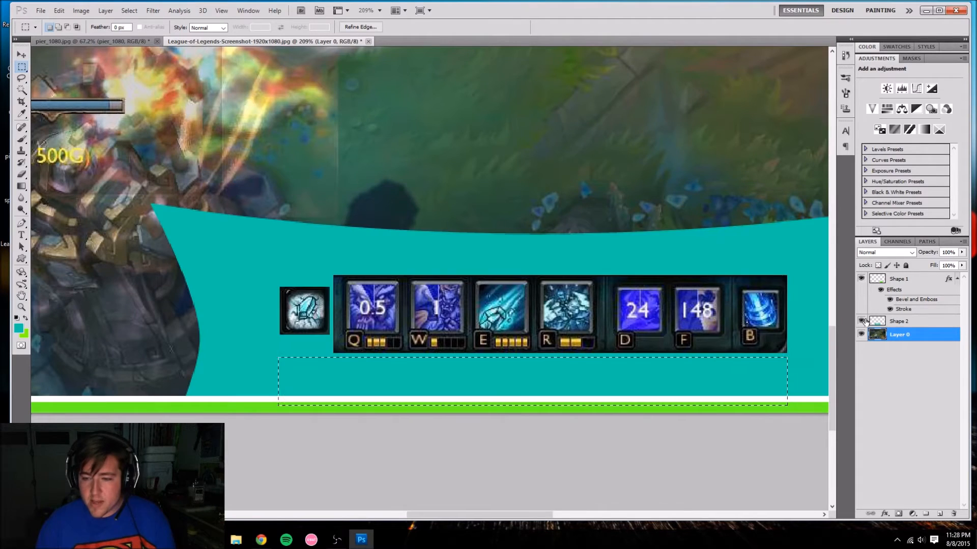
pyautogui.click(888, 322)
pyautogui.press('Delete')
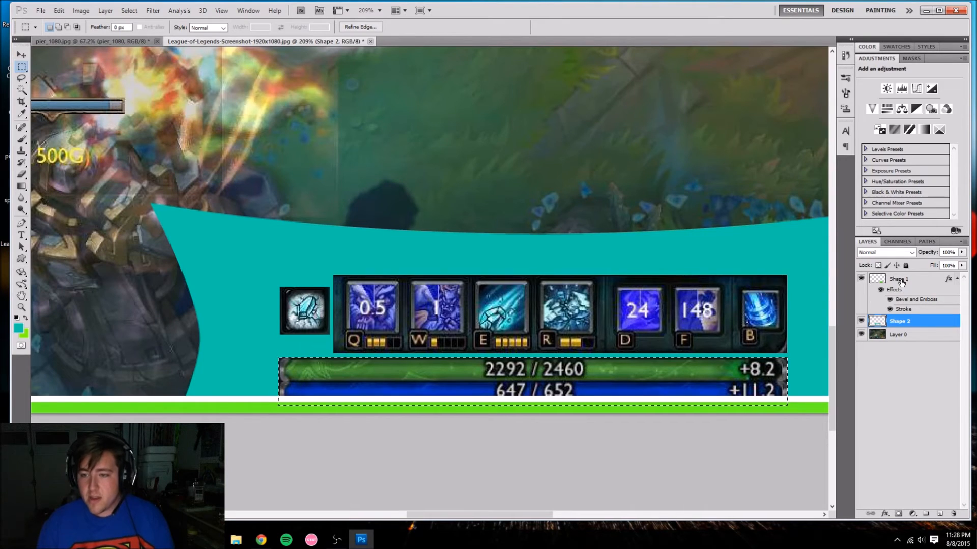
# Try clearing the selected health and mana bar area from the border layer, and undo it.
pyautogui.click(884, 283)
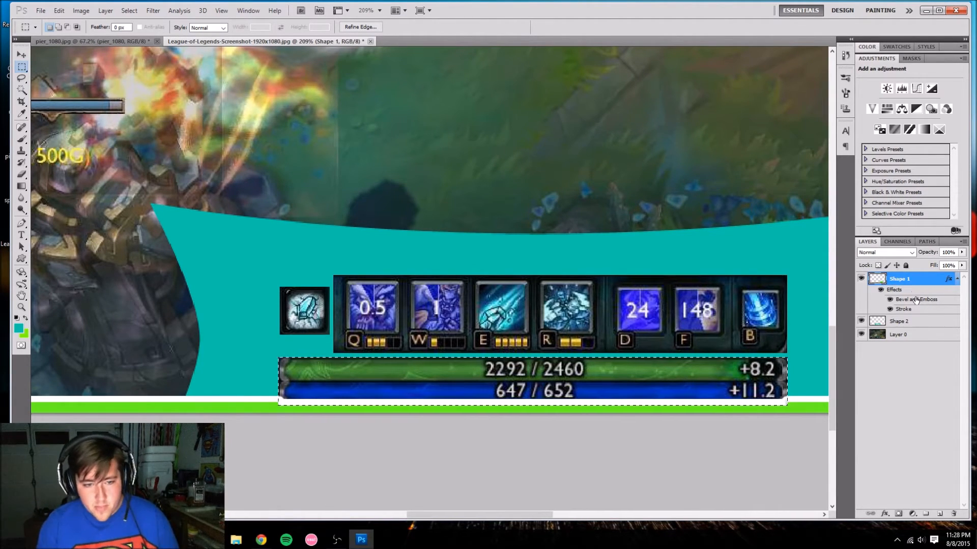
pyautogui.hotkey('ctrl', 'z')
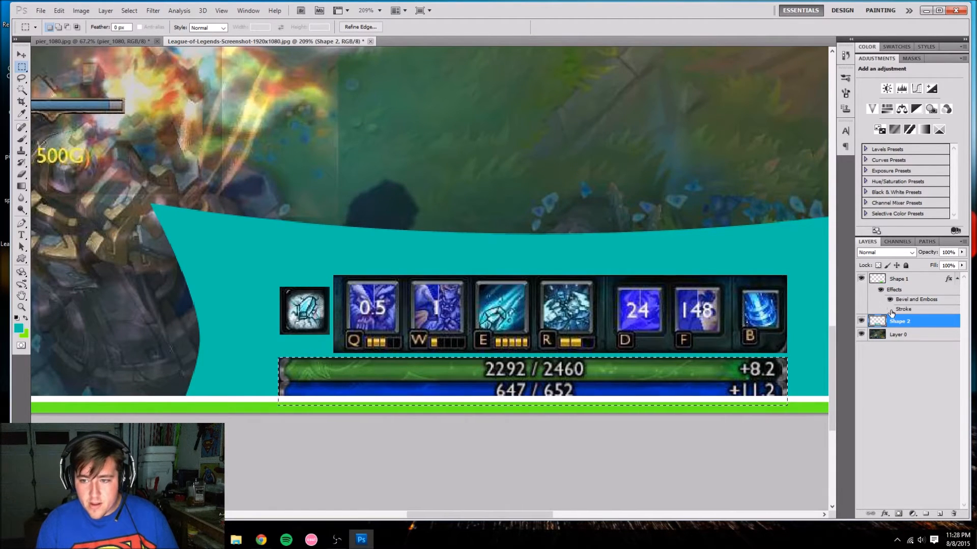
pyautogui.click(891, 310)
pyautogui.click(890, 310)
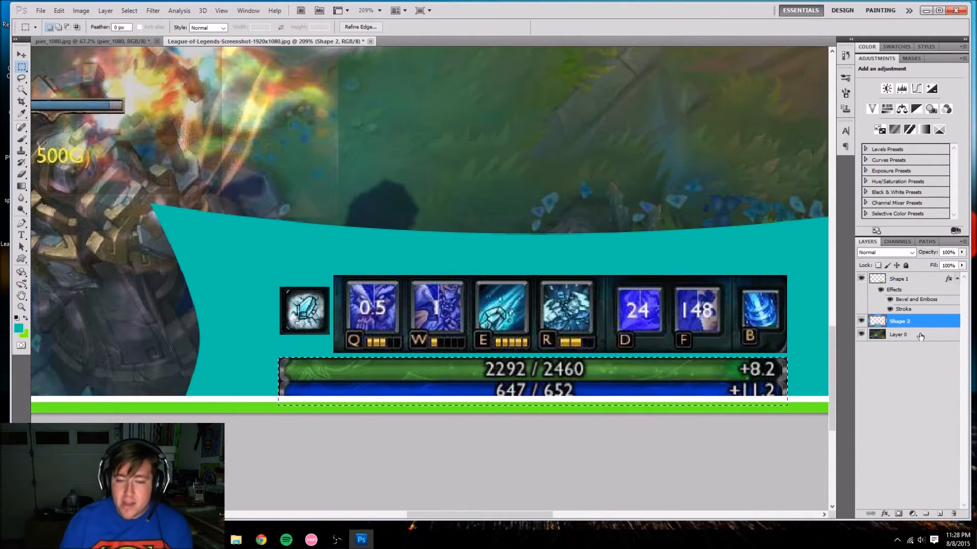
pyautogui.hotkey('ctrl', '0')
pyautogui.hotkey('ctrl', '0')
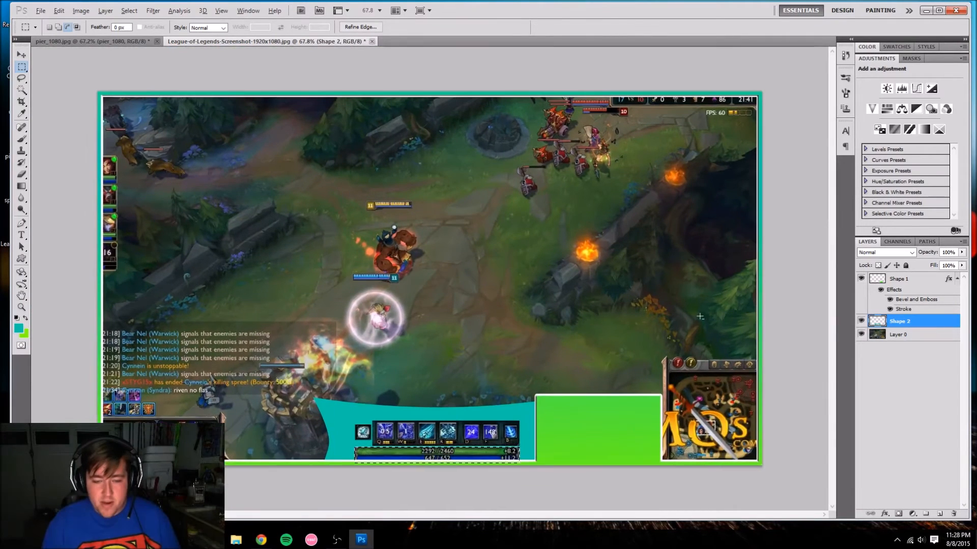
pyautogui.scroll(-2, 912, 285)
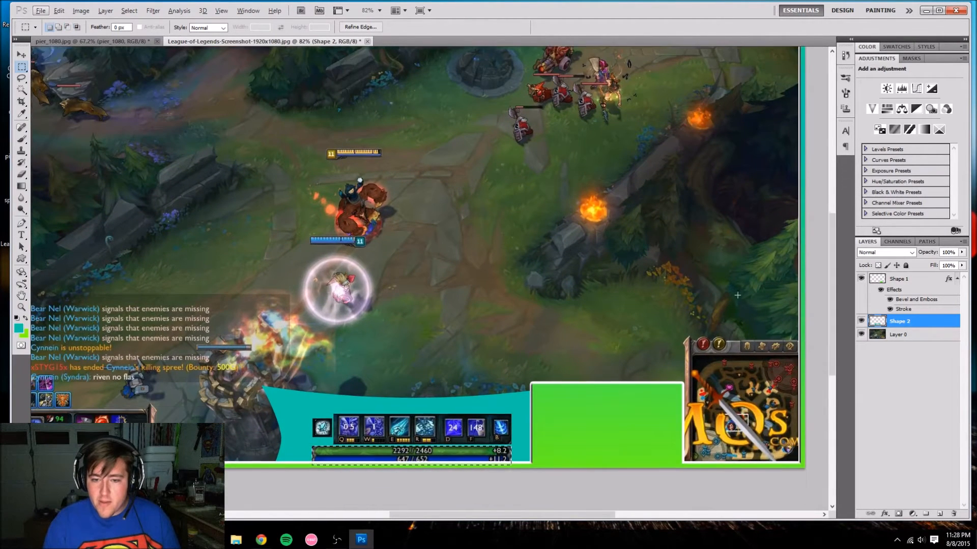
pyautogui.click(891, 283)
pyautogui.rightClick(891, 283)
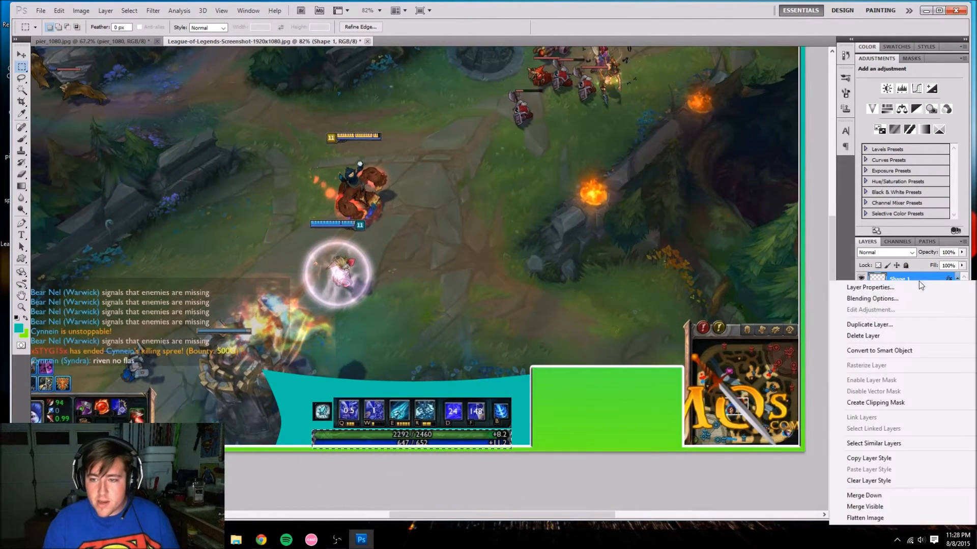
pyautogui.click(886, 299)
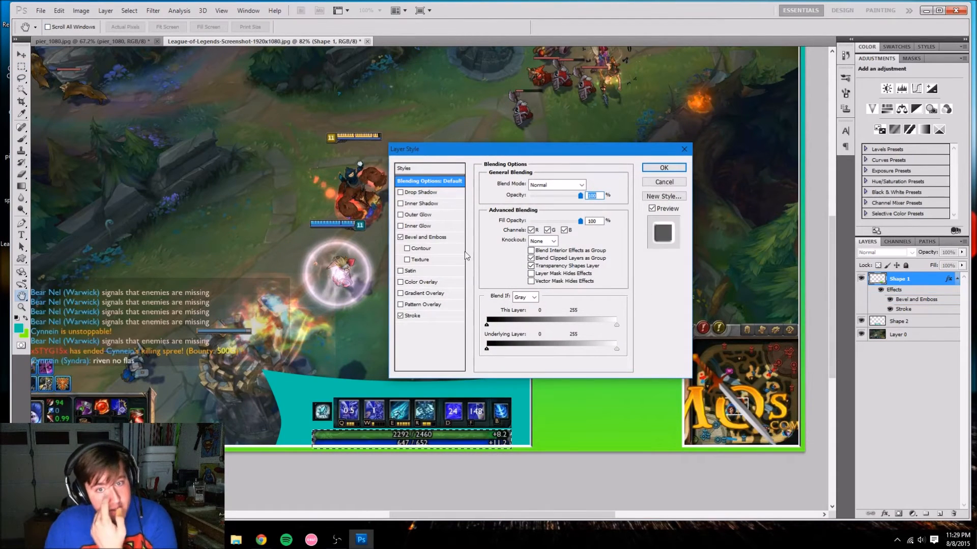
pyautogui.click(401, 193)
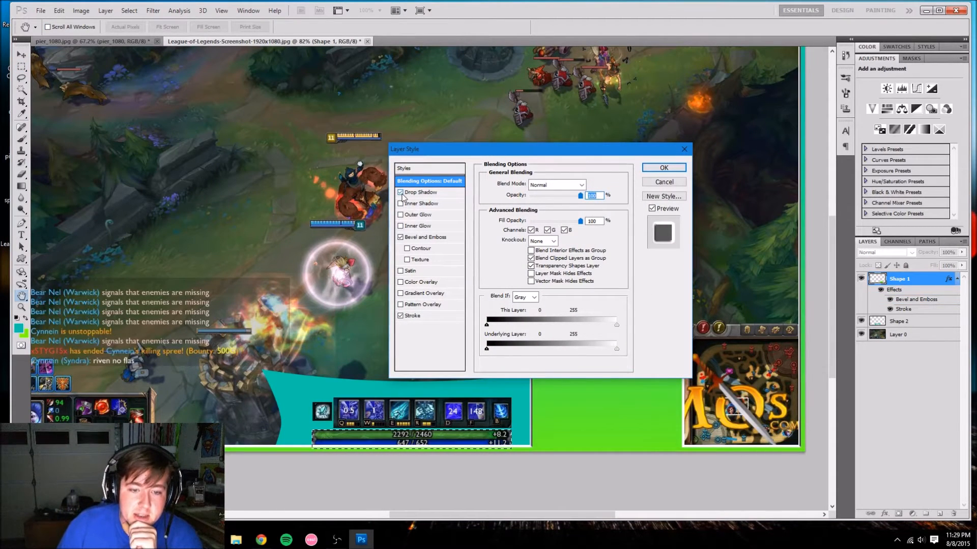
pyautogui.click(412, 204)
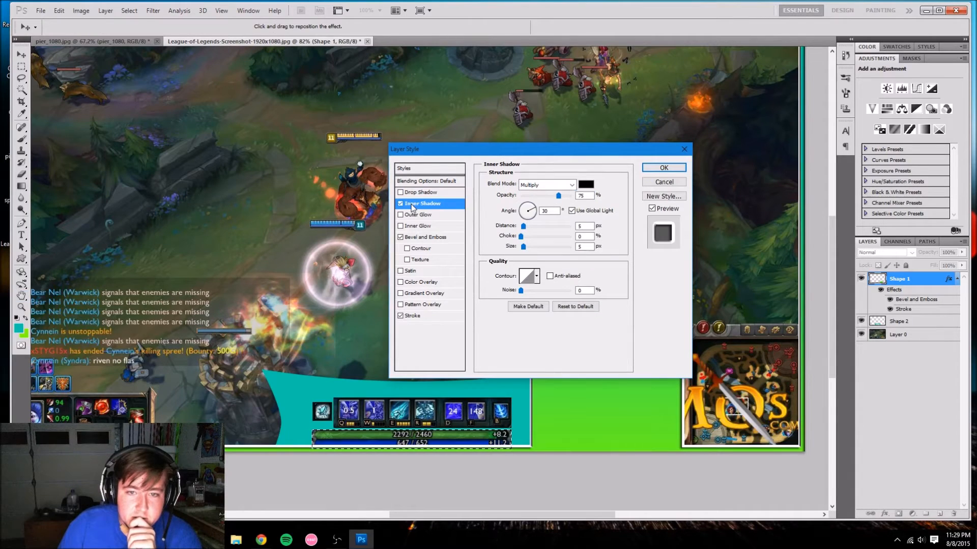
pyautogui.click(664, 183)
# Try a drop shadow and a larger outer glow on the banner layer.
pyautogui.click(899, 322)
pyautogui.rightClick(902, 324)
pyautogui.click(864, 94)
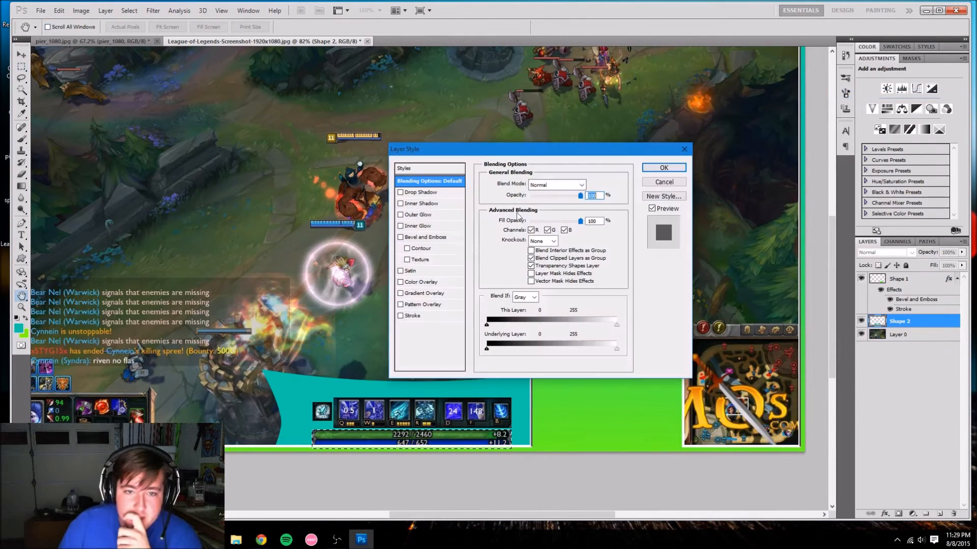
pyautogui.click(423, 193)
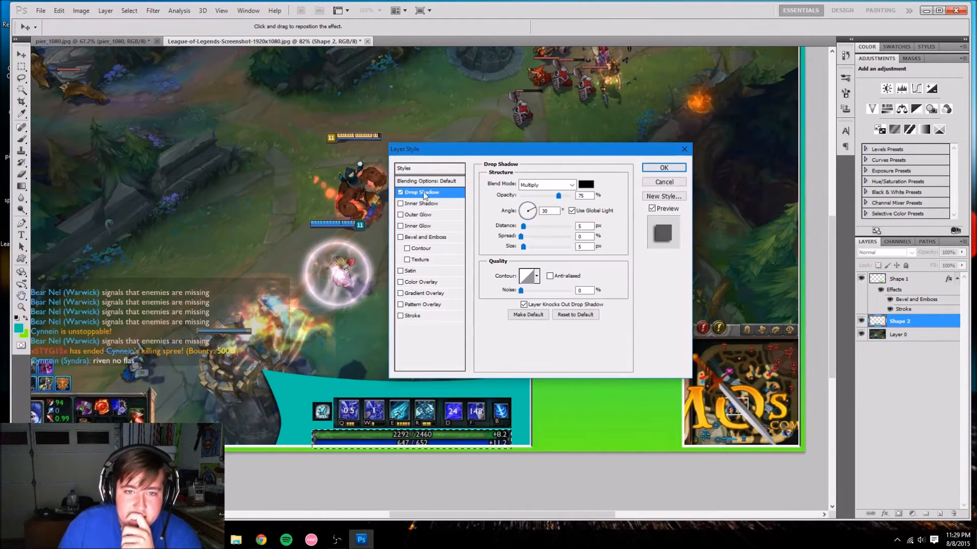
pyautogui.click(411, 216)
pyautogui.moveTo(522, 267)
pyautogui.mouseDown()
pyautogui.moveTo(542, 269)
pyautogui.moveTo(527, 269)
pyautogui.mouseUp()
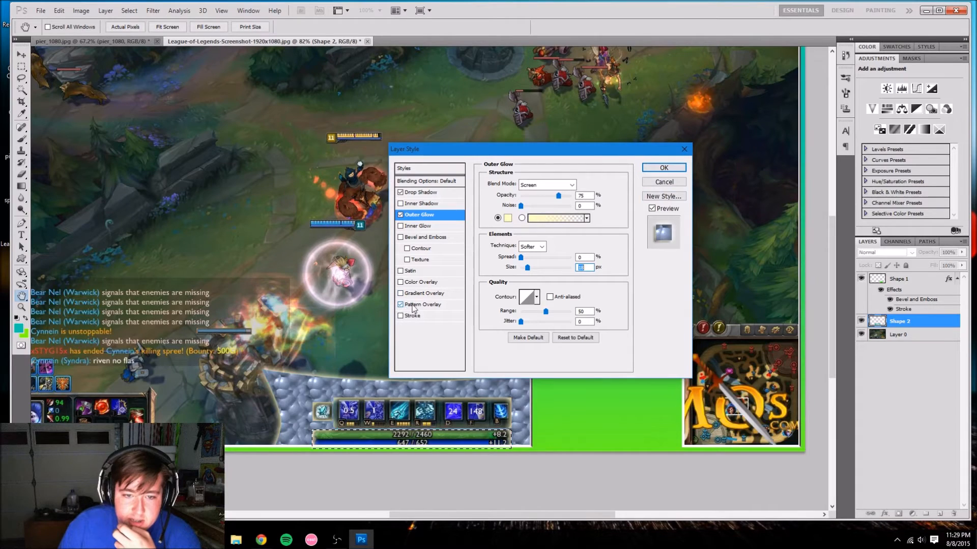
# Try the blue bubble pattern as a pattern overlay on the banner with the Dissolve blend mode.
pyautogui.click(430, 307)
pyautogui.click(553, 218)
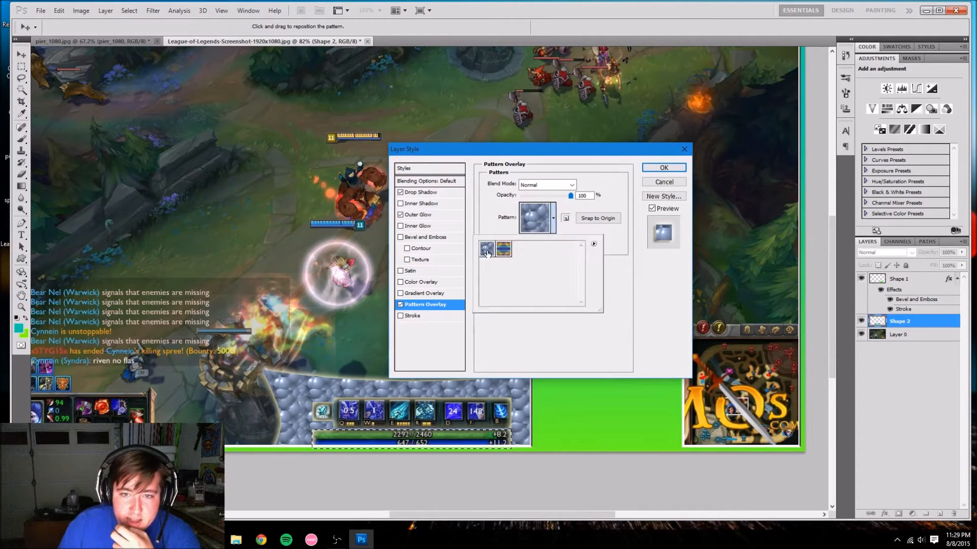
pyautogui.click(569, 186)
pyautogui.click(554, 191)
pyautogui.click(553, 190)
pyautogui.click(555, 201)
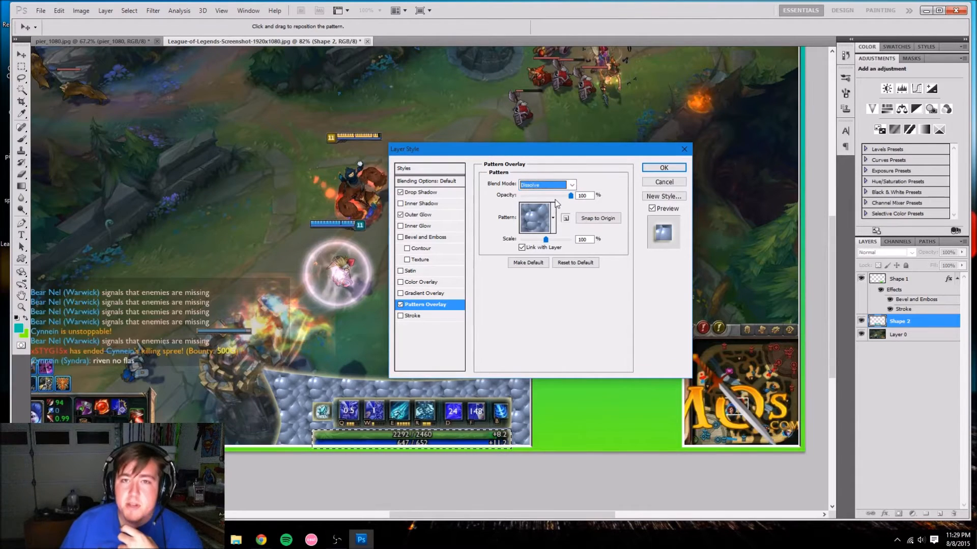
# Compare the pattern overlay's blend modes, including Darken, Multiply, Color Dodge, Hard Light, Saturation and Hard Mix, and turn the overlay off.
pyautogui.press('Down')
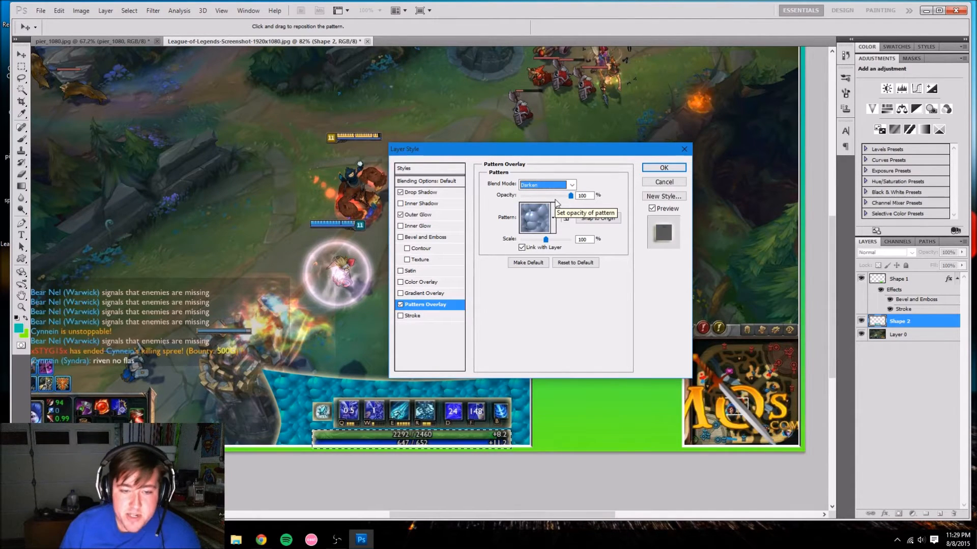
pyautogui.press('Down')
pyautogui.press('Down')
pyautogui.press('Down')
pyautogui.press('Down')
pyautogui.press('Down')
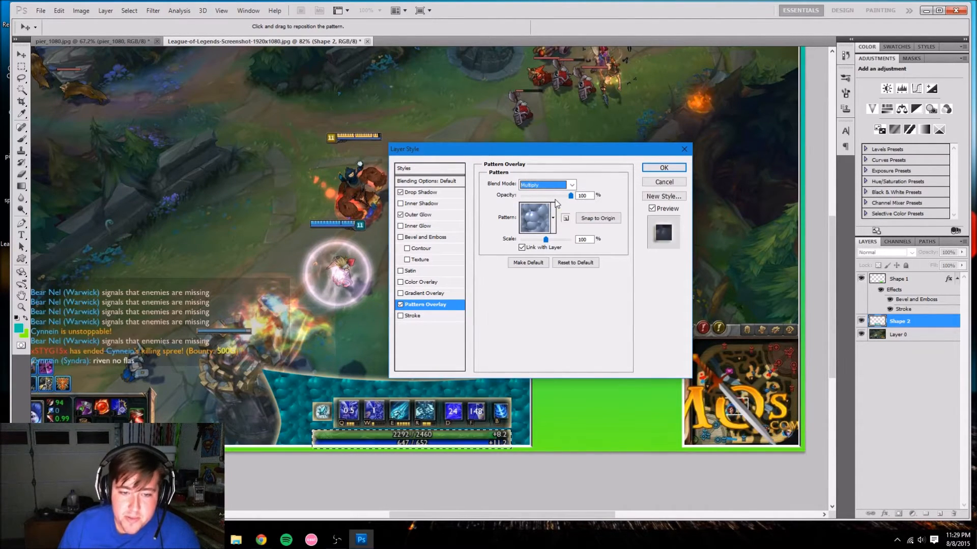
pyautogui.press('Down')
pyautogui.press('Down')
pyautogui.press('Down')
pyautogui.press('Down')
pyautogui.press('Down')
pyautogui.press('Down')
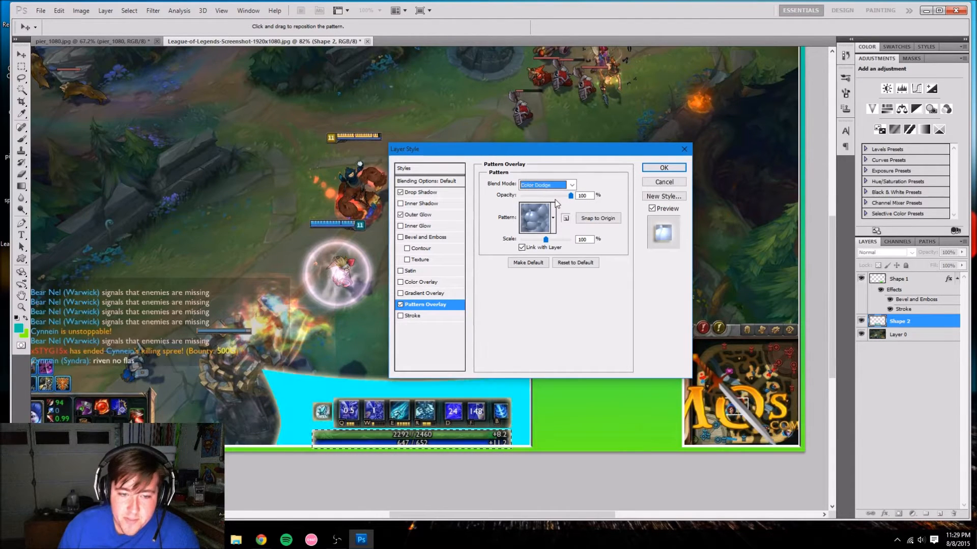
pyautogui.press('Down')
pyautogui.press('Down')
pyautogui.press('Down')
pyautogui.press('Down')
pyautogui.press('Down')
pyautogui.press('Down')
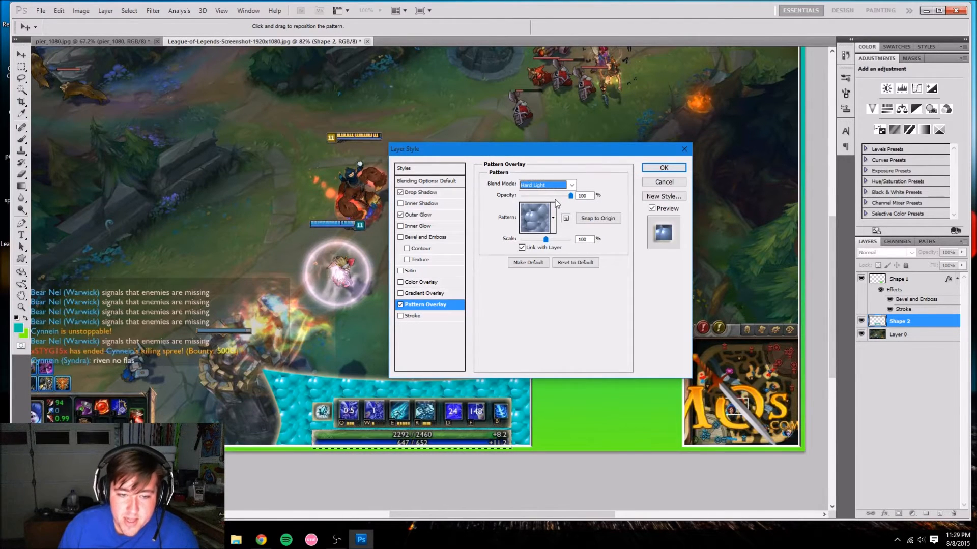
pyautogui.press('Down')
pyautogui.press('Down')
pyautogui.press('Down')
pyautogui.press('Down')
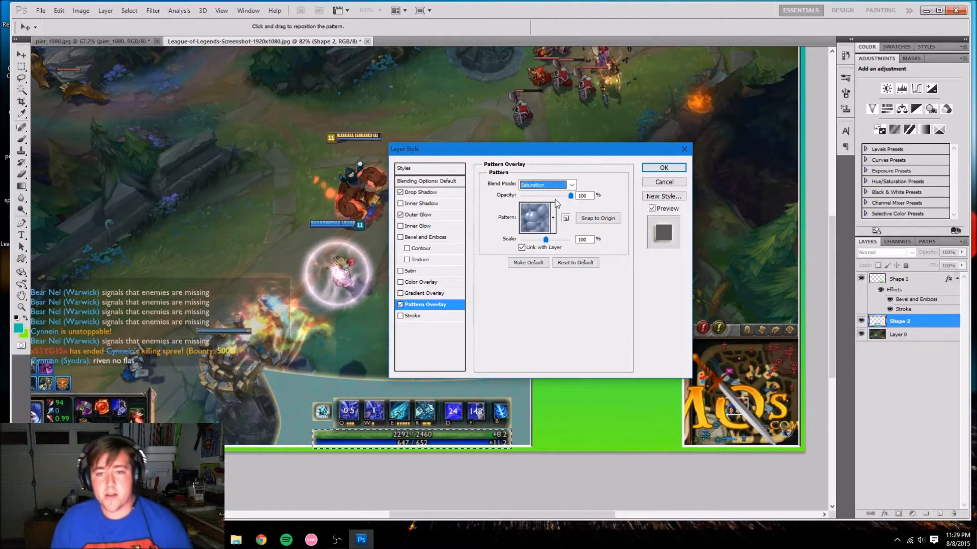
pyautogui.press('Down')
pyautogui.press('Up')
pyautogui.press('Up')
pyautogui.press('Up')
pyautogui.press('Up')
pyautogui.press('Up')
pyautogui.press('Up')
pyautogui.press('Up')
pyautogui.press('Up')
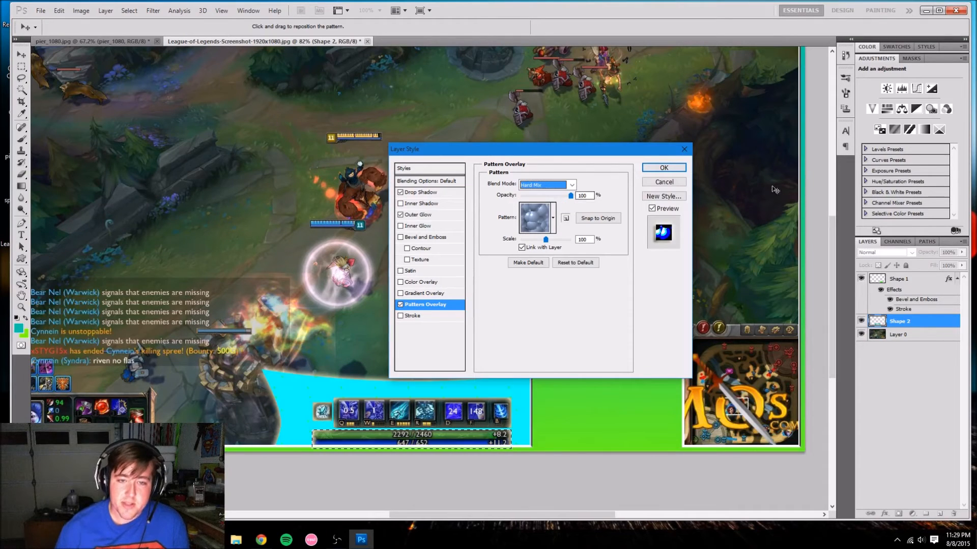
pyautogui.press('space')
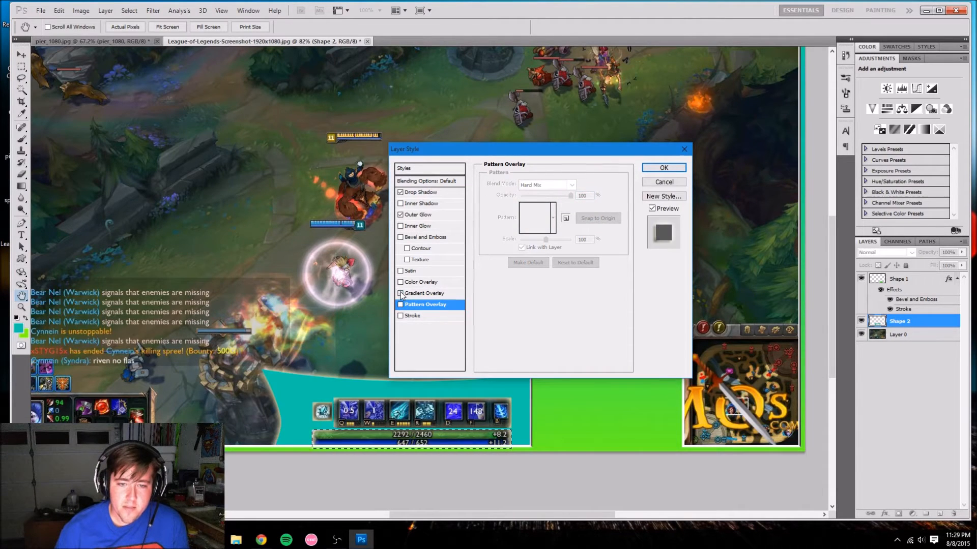
# Try a gradient overlay with the Foreground to Background preset on the banner, and discard all of its layer style changes.
pyautogui.click(401, 294)
pyautogui.click(413, 294)
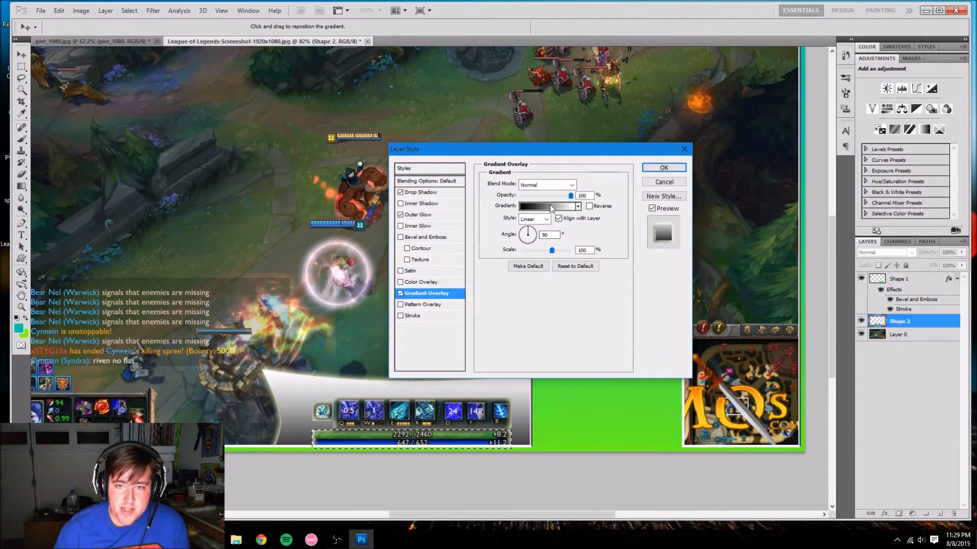
pyautogui.click(551, 208)
pyautogui.click(681, 131)
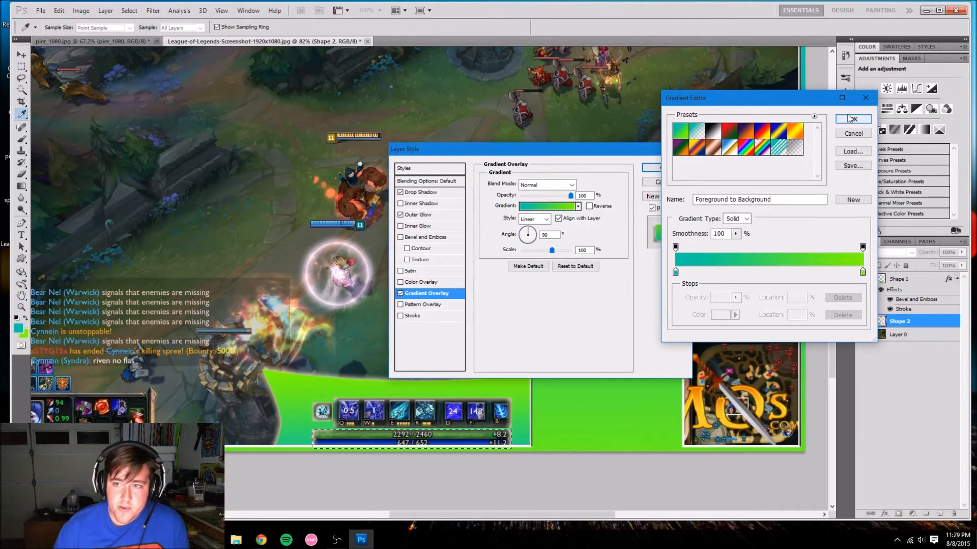
pyautogui.click(862, 272)
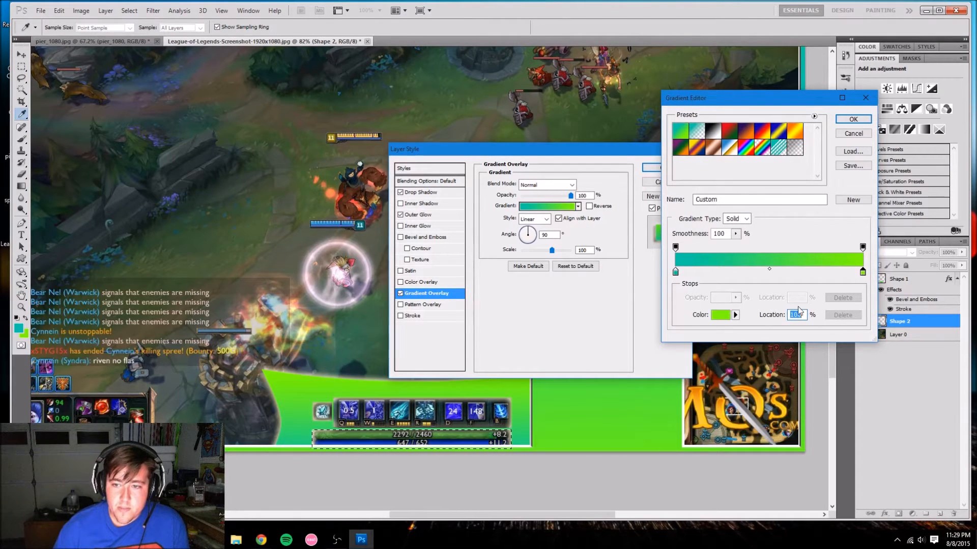
pyautogui.click(860, 134)
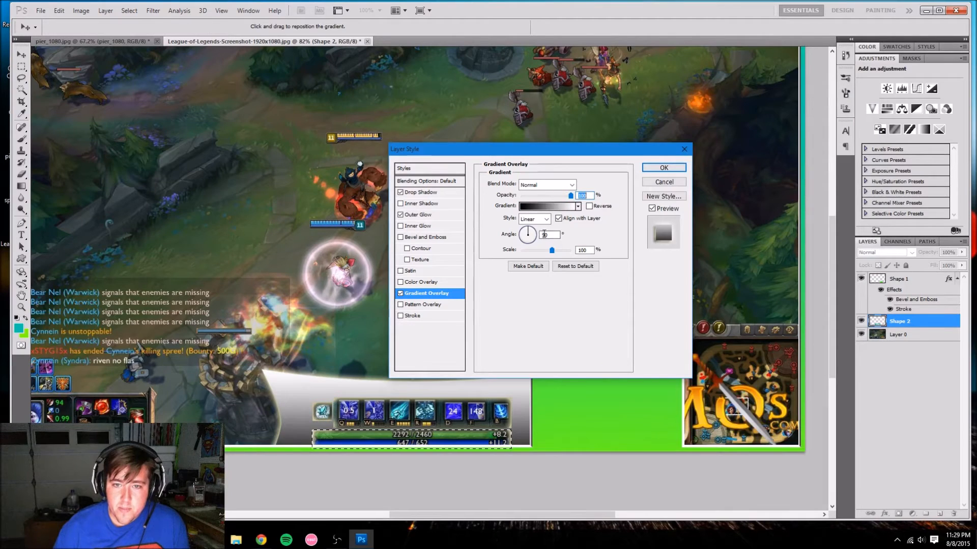
pyautogui.moveTo(538, 247)
pyautogui.mouseDown()
pyautogui.moveTo(533, 230)
pyautogui.moveTo(536, 240)
pyautogui.mouseUp()
pyautogui.click(660, 181)
pyautogui.press('m')
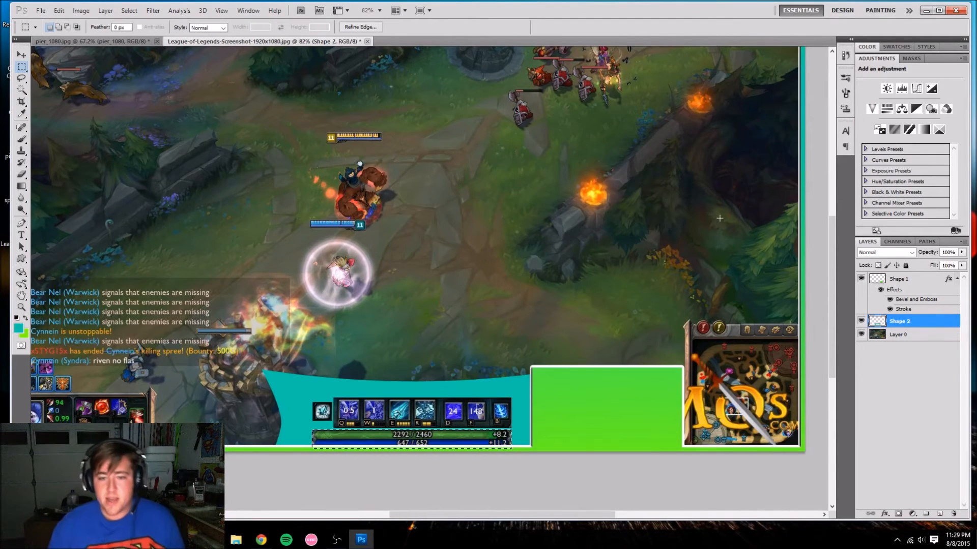
pyautogui.scroll(-3, 725, 270)
pyautogui.scroll(4, 722, 269)
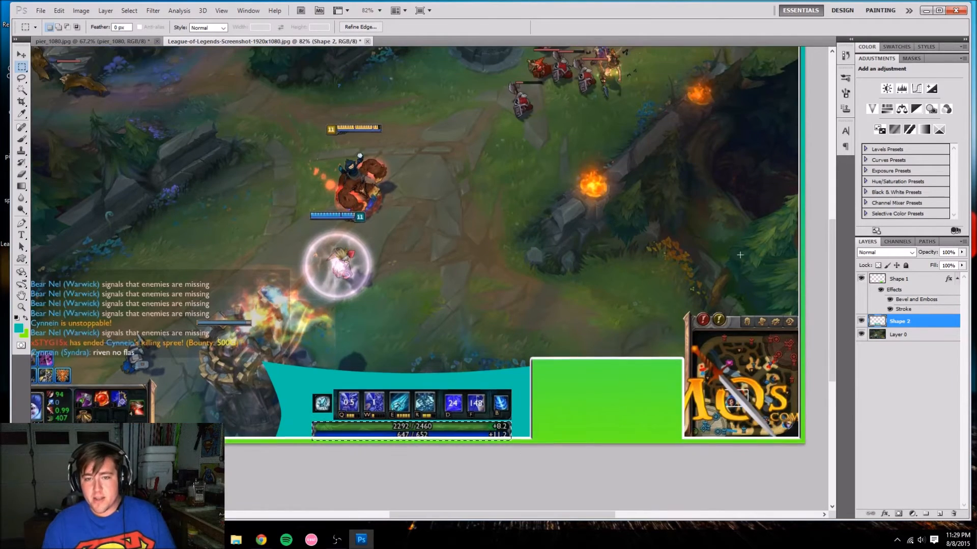
# Hide the game screenshot layer, Layer 0, and clear the active selection around the HUD bars.
pyautogui.scroll(-7, 682, 257)
pyautogui.scroll(3, 681, 258)
pyautogui.scroll(1, 690, 273)
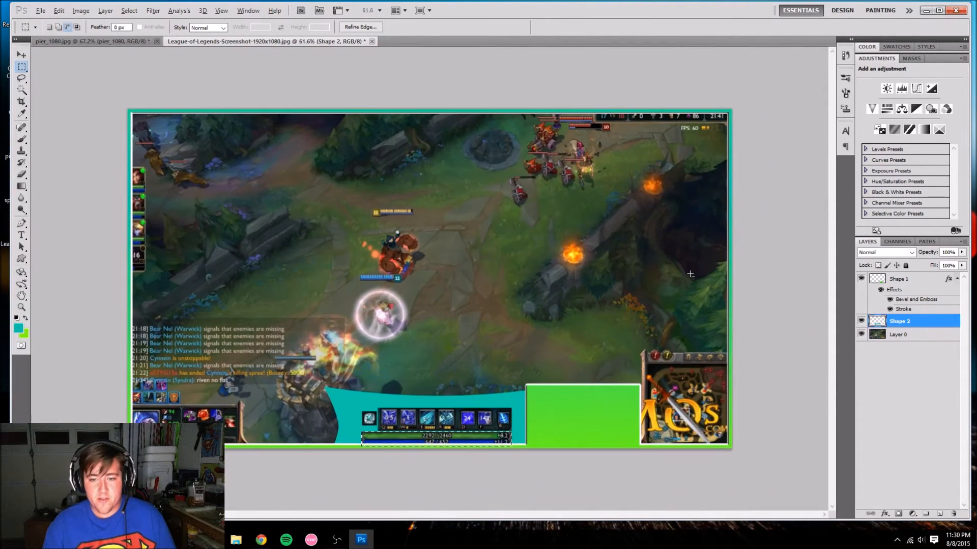
pyautogui.click(861, 334)
pyautogui.hotkey('ctrl', 'd')
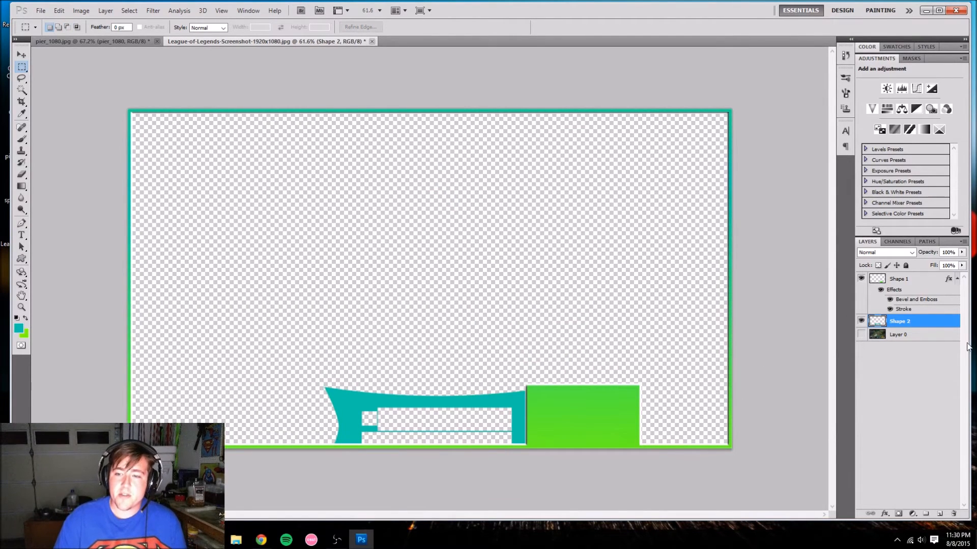
# Toggle the visibility of Layer 0, Shape 2 and Shape 1 to compare the overlay with the bare game screenshot.
pyautogui.click(861, 334)
pyautogui.click(861, 334)
pyautogui.click(861, 334)
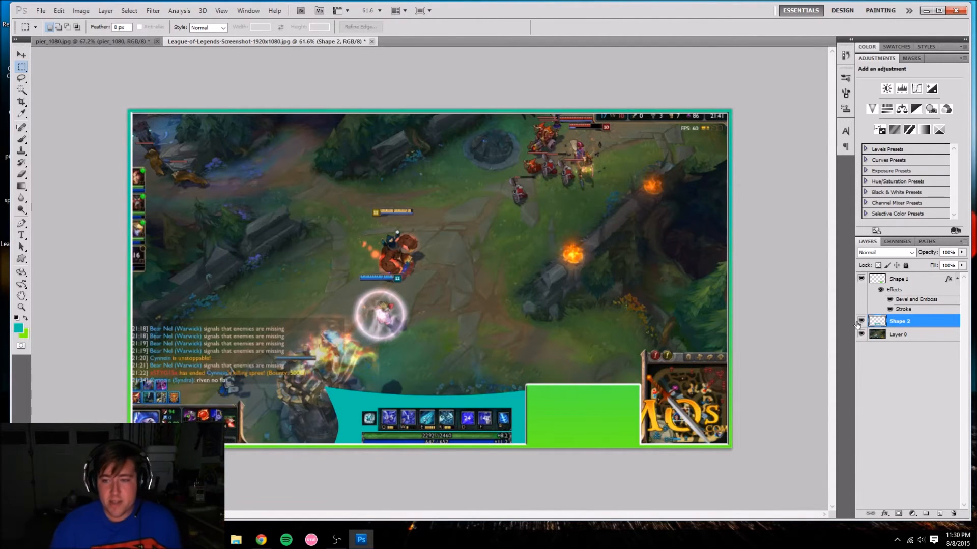
pyautogui.click(861, 321)
pyautogui.click(861, 279)
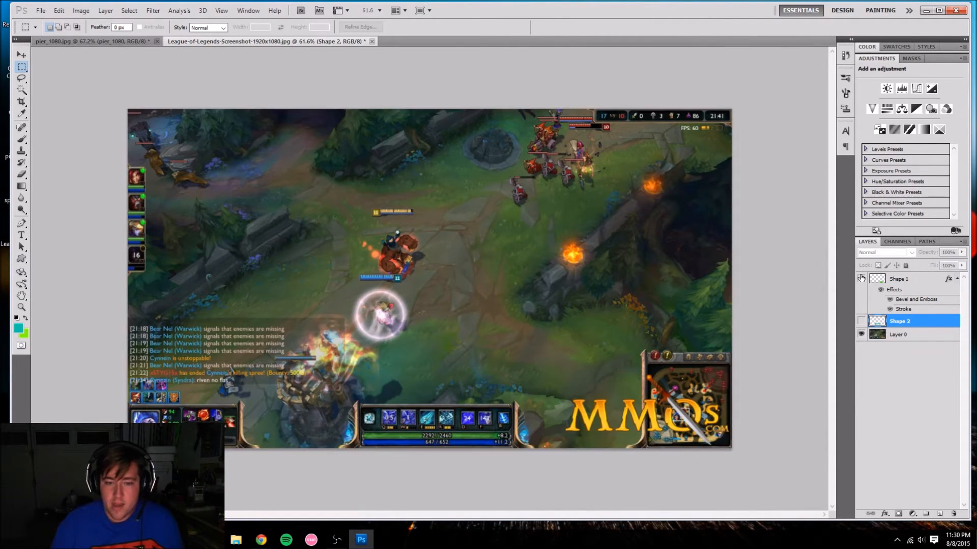
pyautogui.click(861, 321)
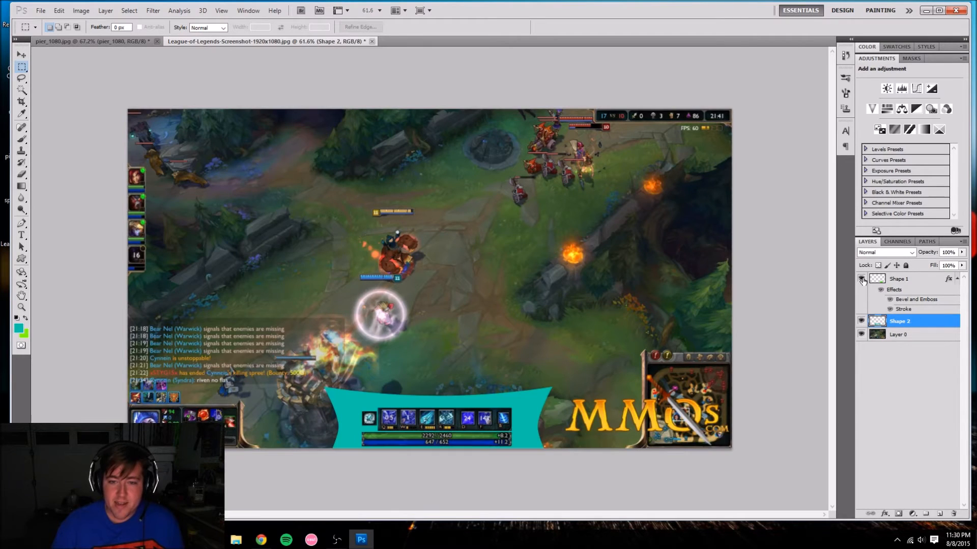
pyautogui.click(861, 279)
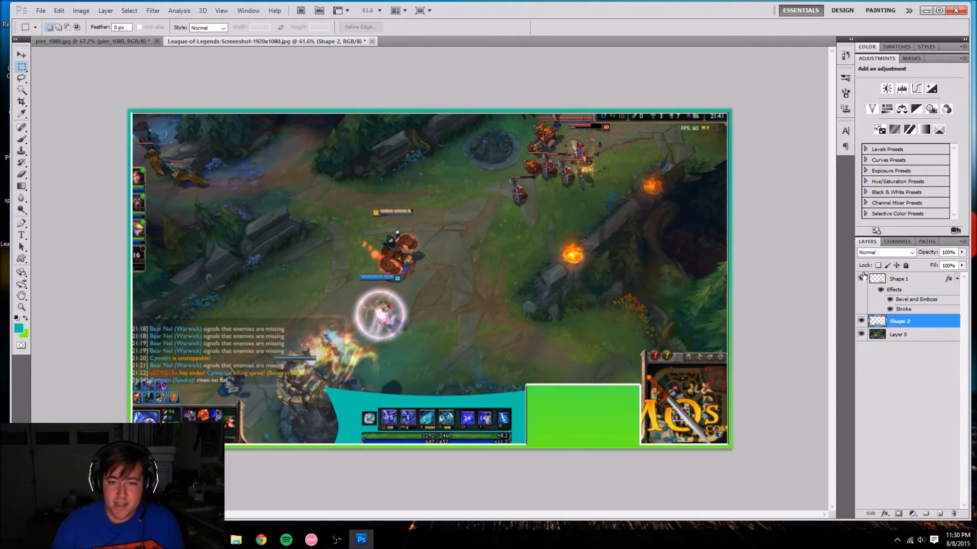
# Hide and delete the game screenshot layer, Layer 0, leaving only the two shape layers.
pyautogui.click(861, 335)
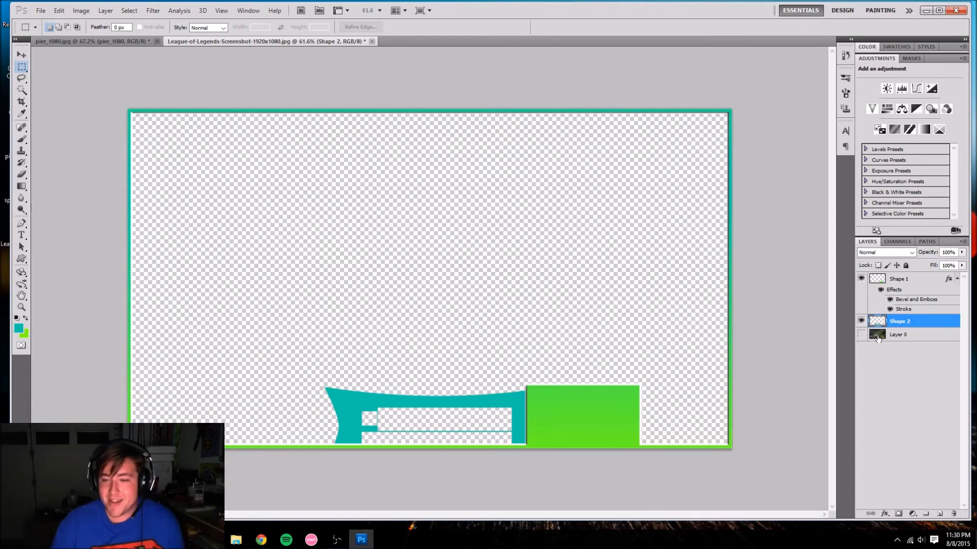
pyautogui.rightClick(902, 335)
pyautogui.click(884, 146)
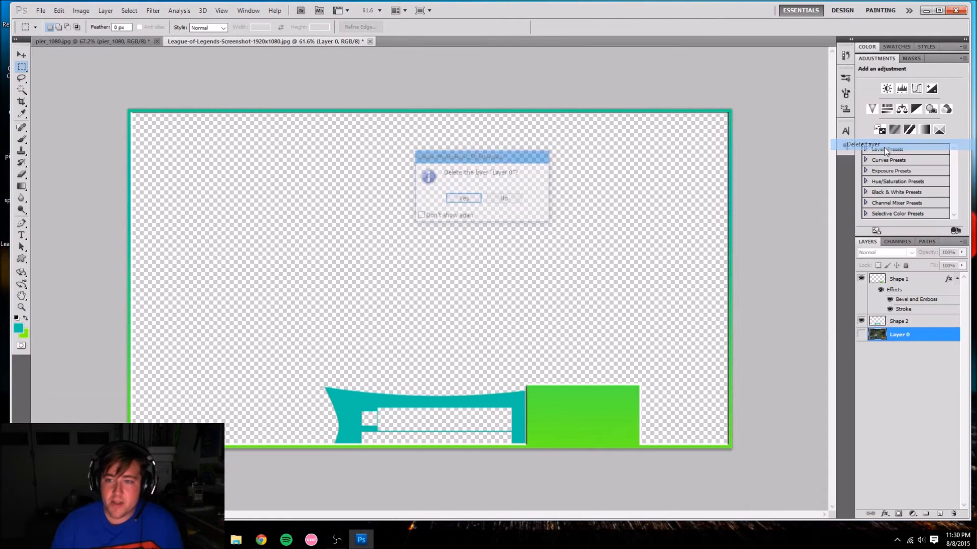
pyautogui.click(462, 199)
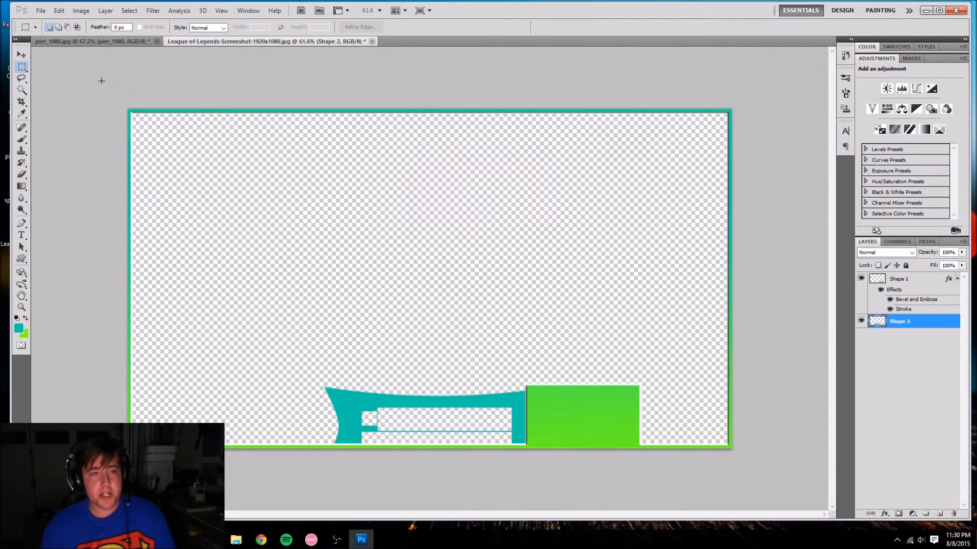
# Save the overlay to the Desktop as League-of-Legends-Screenshot-1920x1080.png in PNG format with no interlacing.
pyautogui.click(41, 11)
pyautogui.click(93, 173)
pyautogui.click(527, 275)
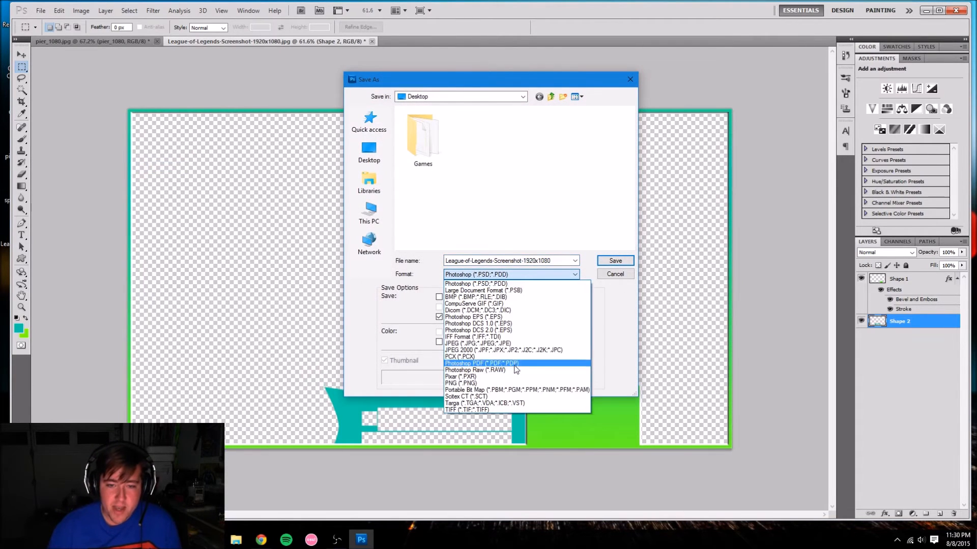
pyautogui.click(503, 385)
pyautogui.click(369, 153)
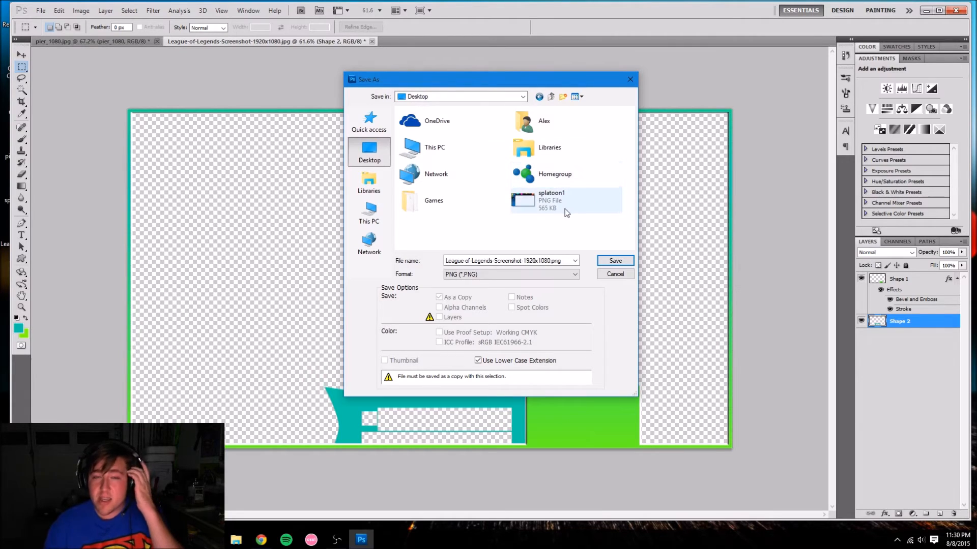
pyautogui.click(616, 260)
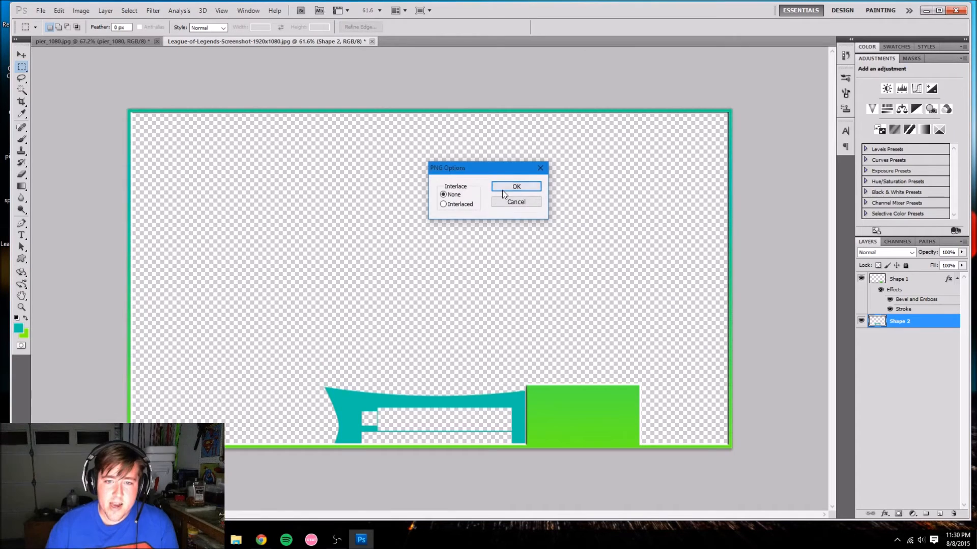
pyautogui.click(515, 186)
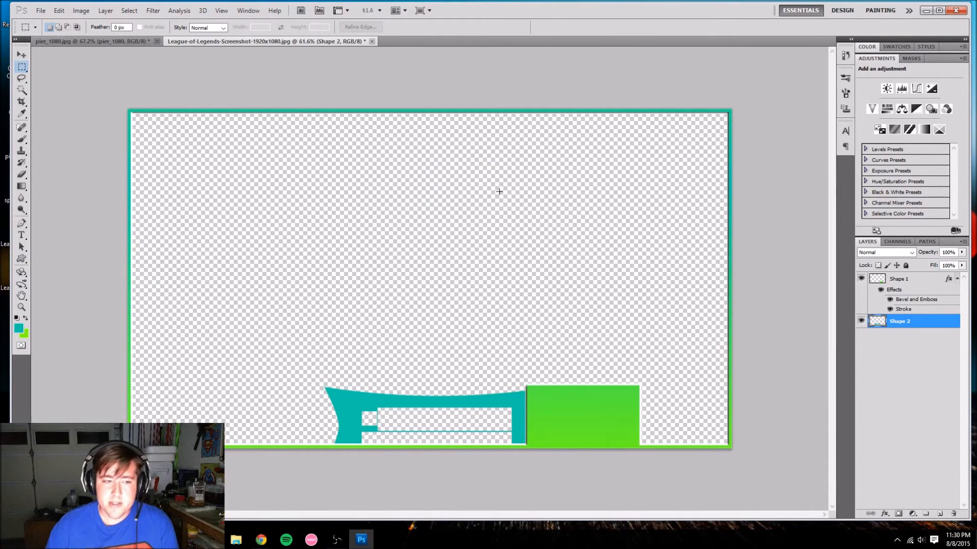
# Minimize Photoshop and bring the Open Broadcaster Software window fully into view on the desktop.
pyautogui.click(926, 10)
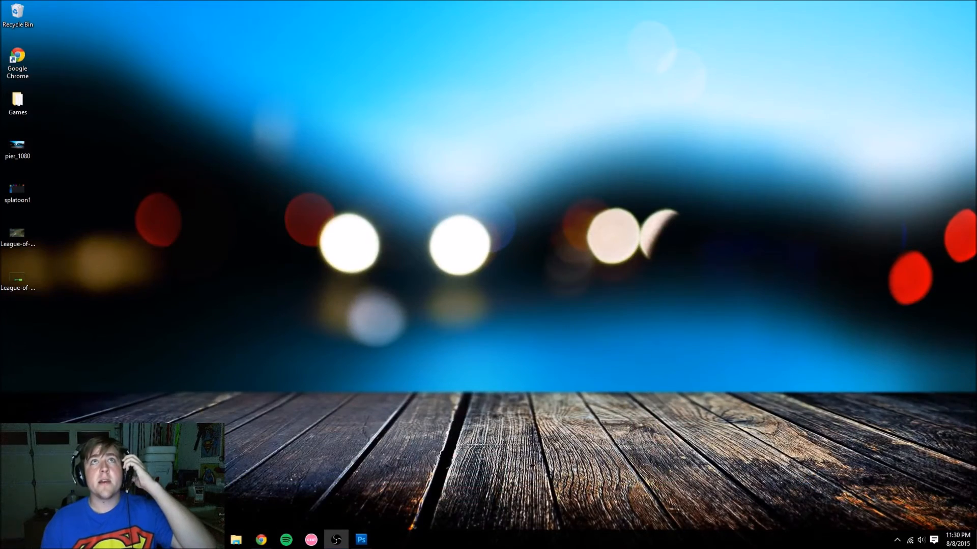
pyautogui.moveTo(564, 0); pyautogui.dragTo(627, 65)
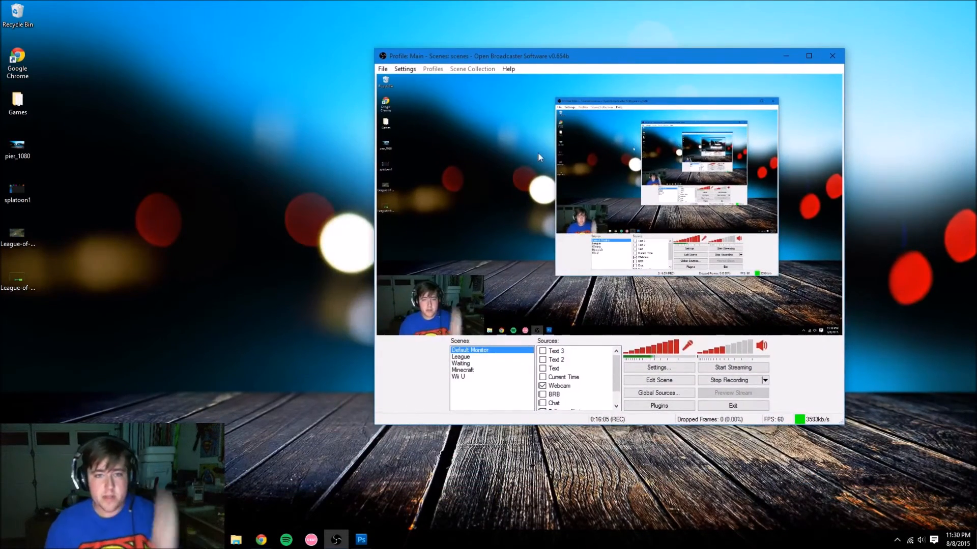
pyautogui.click(383, 70)
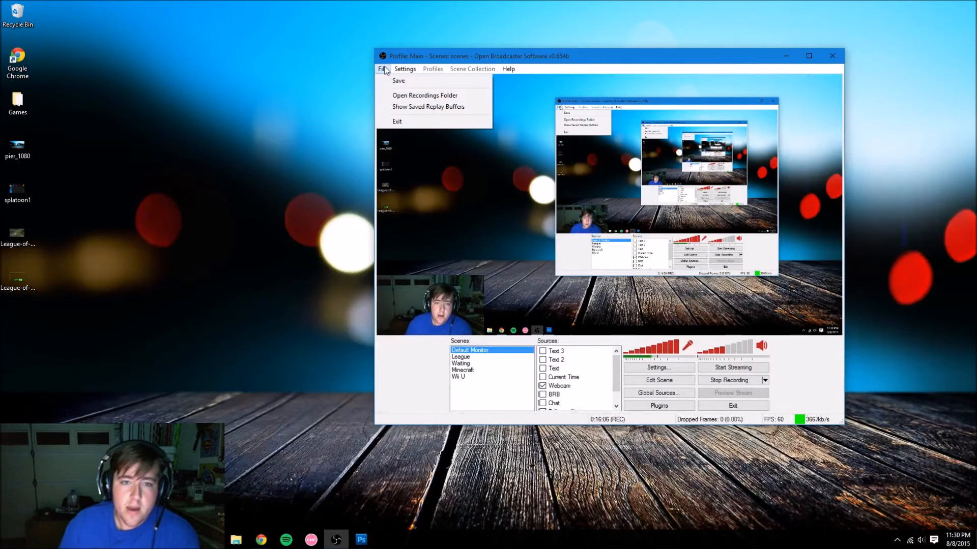
pyautogui.click(435, 54)
# Add an image source named Overlay to the Default Monitor scene, using the League-of-Legends-Screenshot-1920x1080 PNG from the Desktop.
pyautogui.moveTo(613, 374); pyautogui.dragTo(599, 413)
pyautogui.rightClick(598, 405)
pyautogui.click(589, 409)
pyautogui.rightClick(588, 410)
pyautogui.moveTo(605, 416)
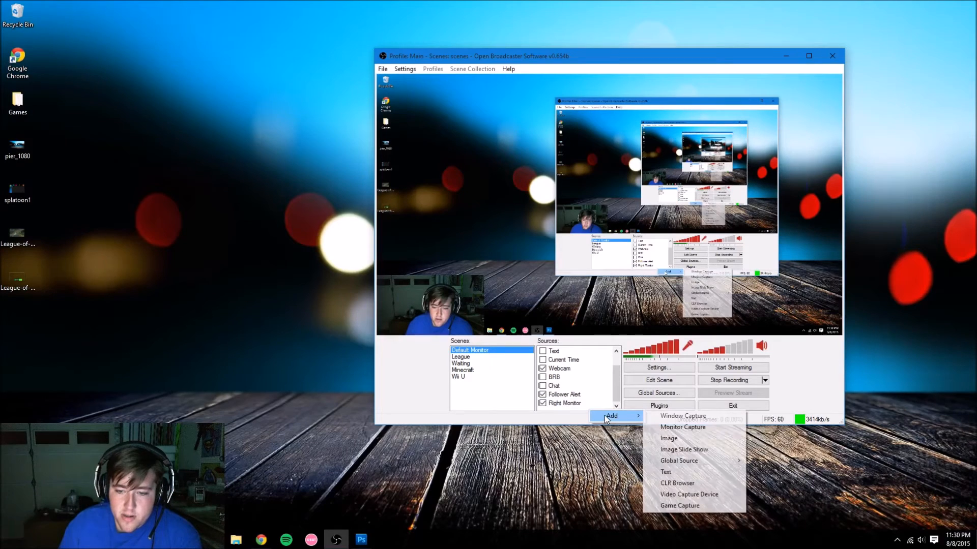
pyautogui.click(668, 438)
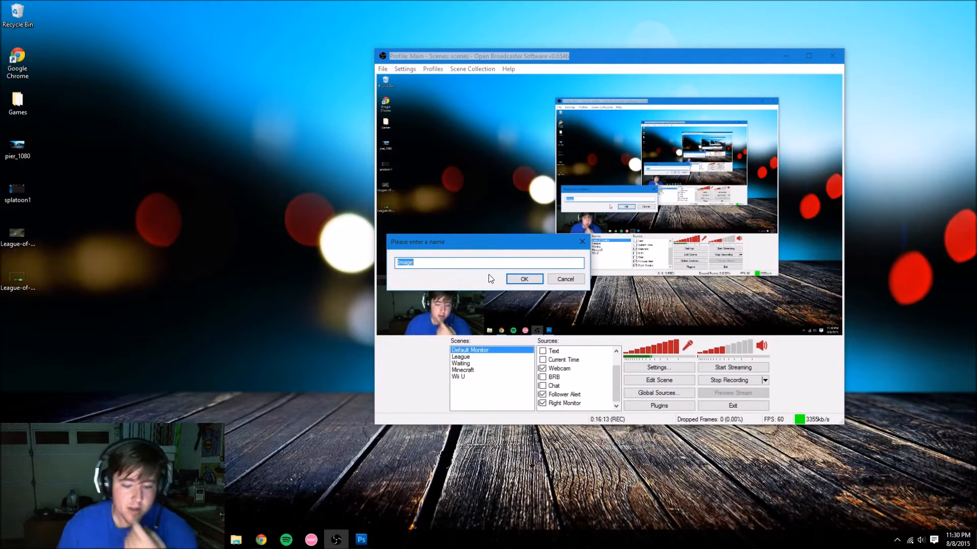
pyautogui.press('Return')
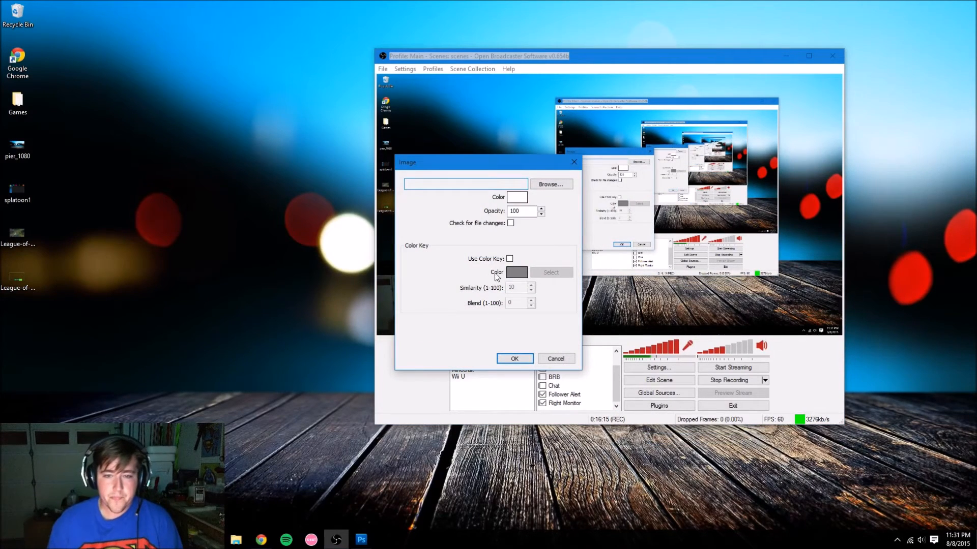
pyautogui.click(546, 184)
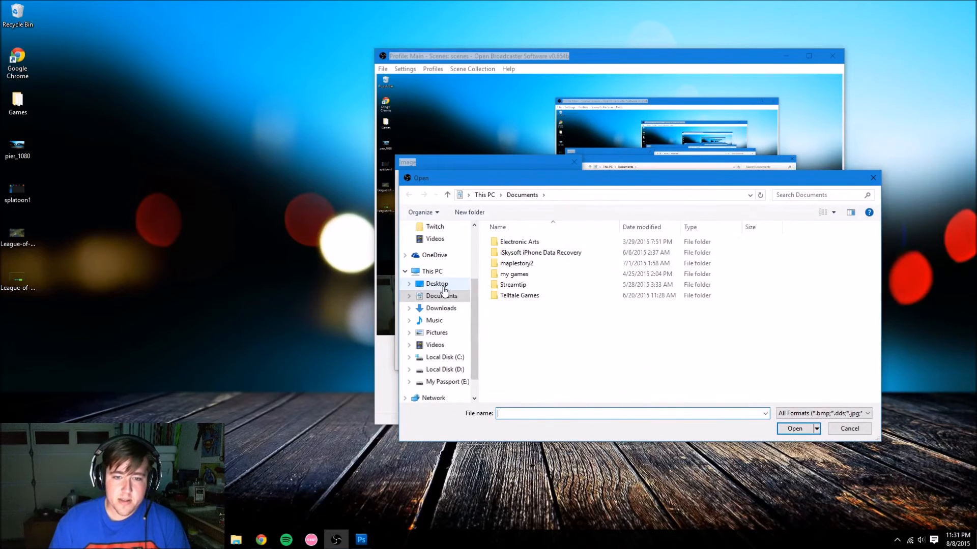
pyautogui.click(441, 285)
pyautogui.doubleClick(624, 261)
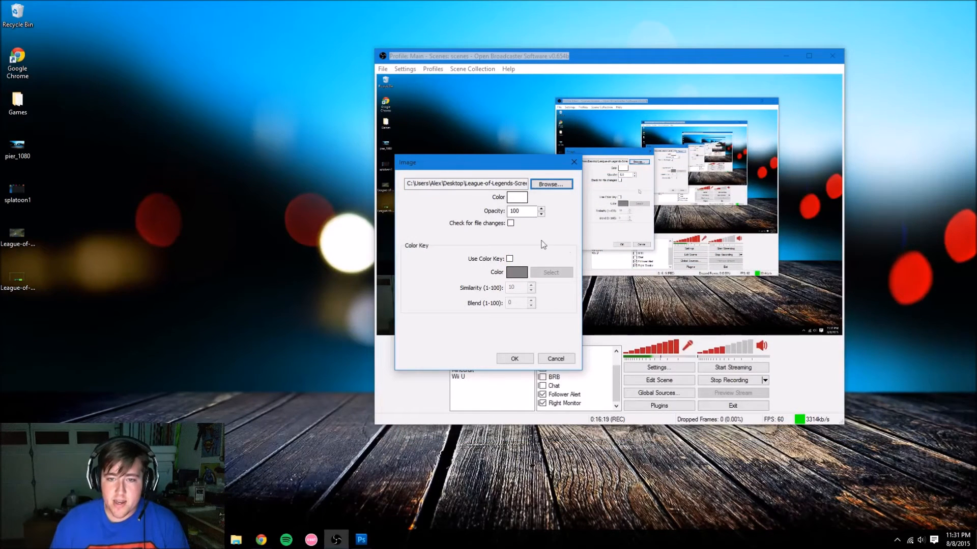
pyautogui.click(515, 359)
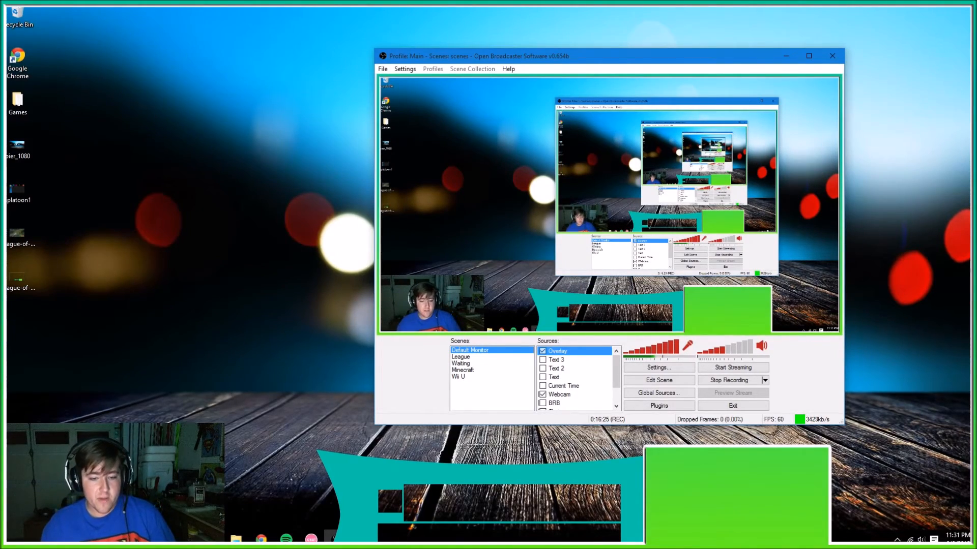
# Switch to Photoshop and save a JPEG copy of the design to the Desktop as overlay, at Maximum quality 12.
pyautogui.click(361, 537)
pyautogui.click(41, 11)
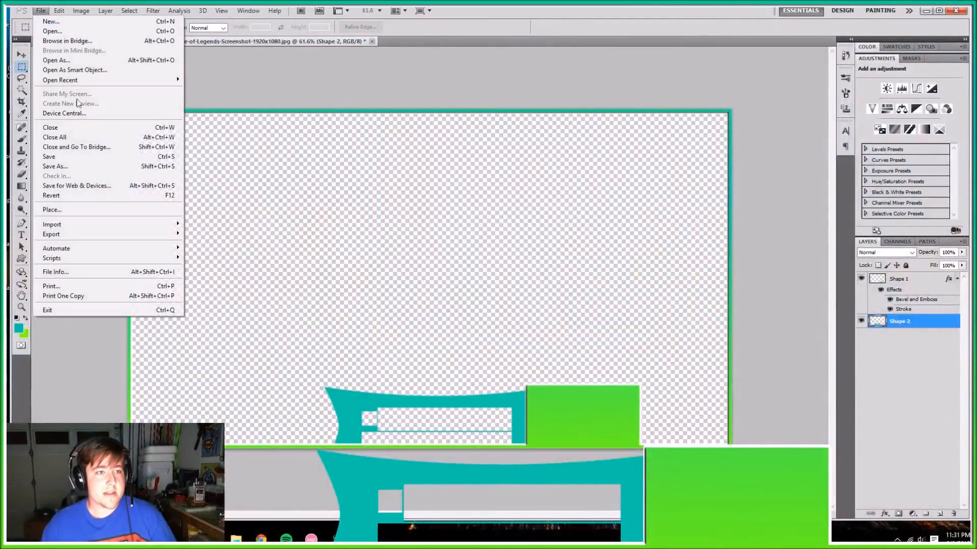
pyautogui.click(85, 157)
pyautogui.click(510, 275)
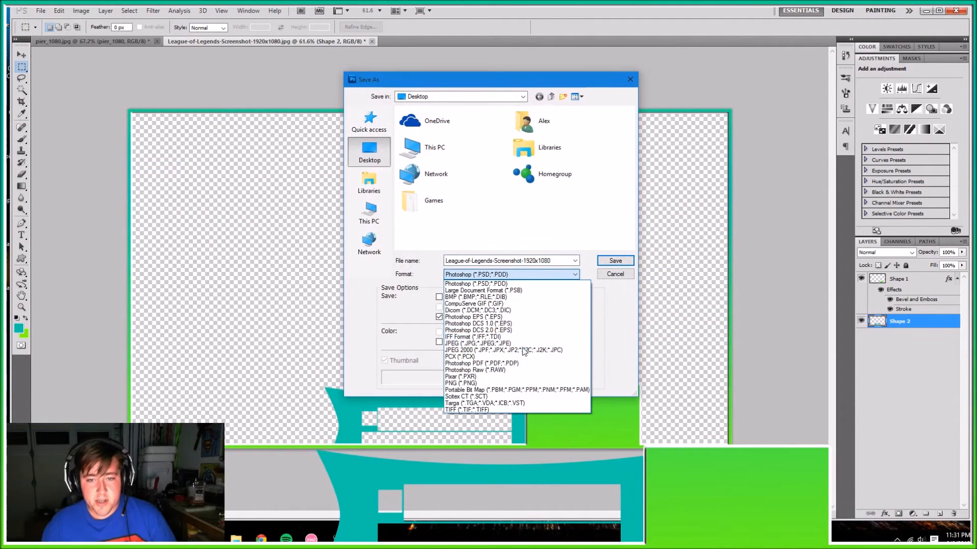
pyautogui.click(508, 343)
pyautogui.click(615, 260)
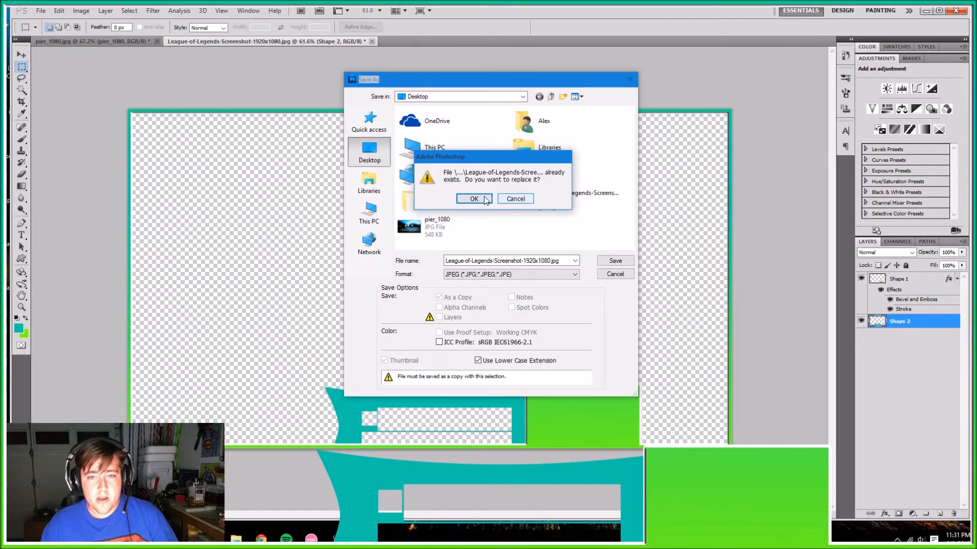
pyautogui.click(516, 200)
pyautogui.click(549, 261)
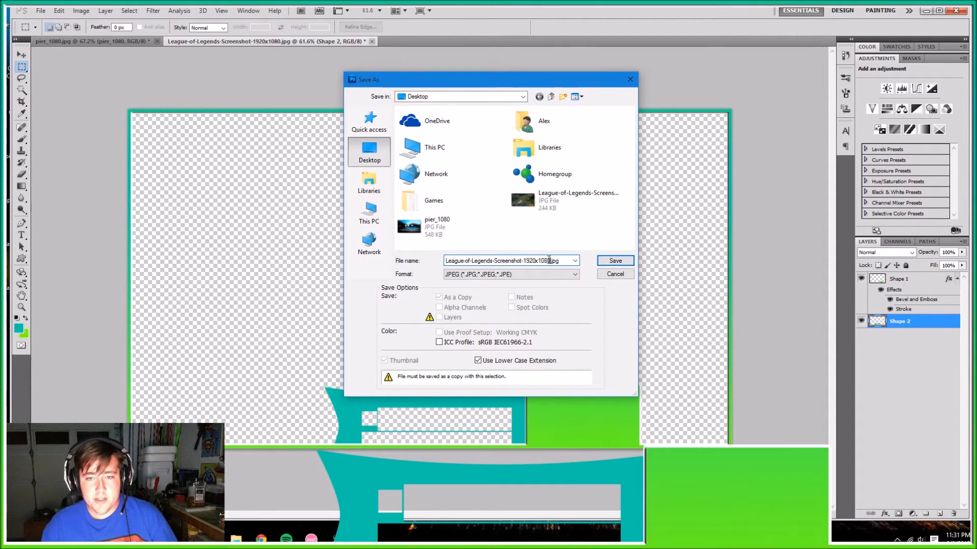
pyautogui.moveTo(549, 261); pyautogui.dragTo(237, 238)
pyautogui.write('overlay')
pyautogui.press('Return')
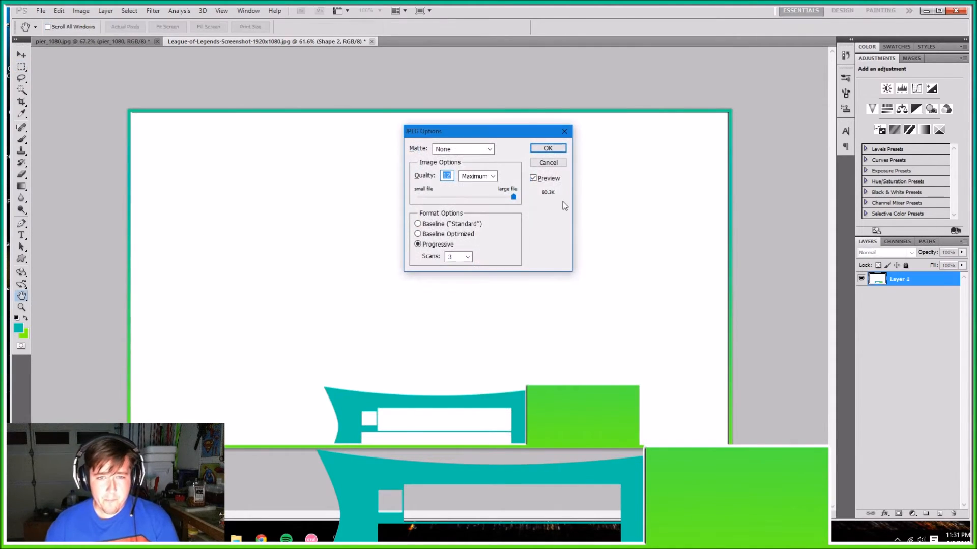
pyautogui.press('Return')
# Switch to Open Broadcaster Software and add an image source named Overlay2 that uses the overlay JPEG from the Desktop.
pyautogui.click(926, 10)
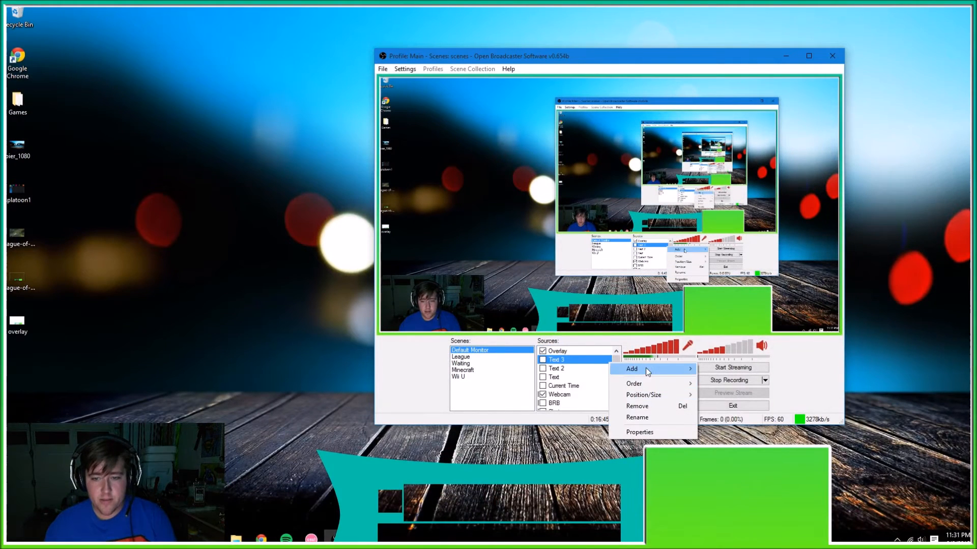
pyautogui.moveTo(646, 370)
pyautogui.click(721, 393)
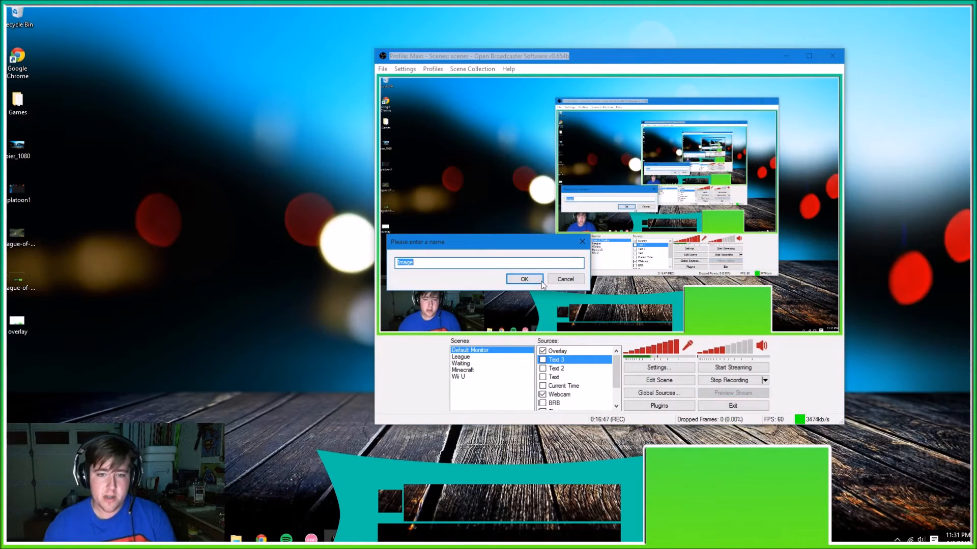
pyautogui.write('Overlay')
pyautogui.press('Return')
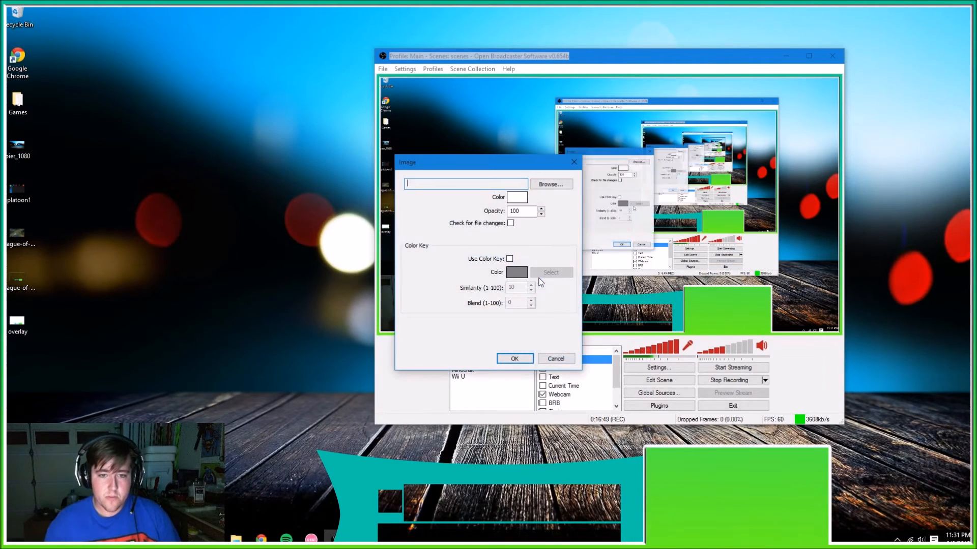
pyautogui.click(547, 183)
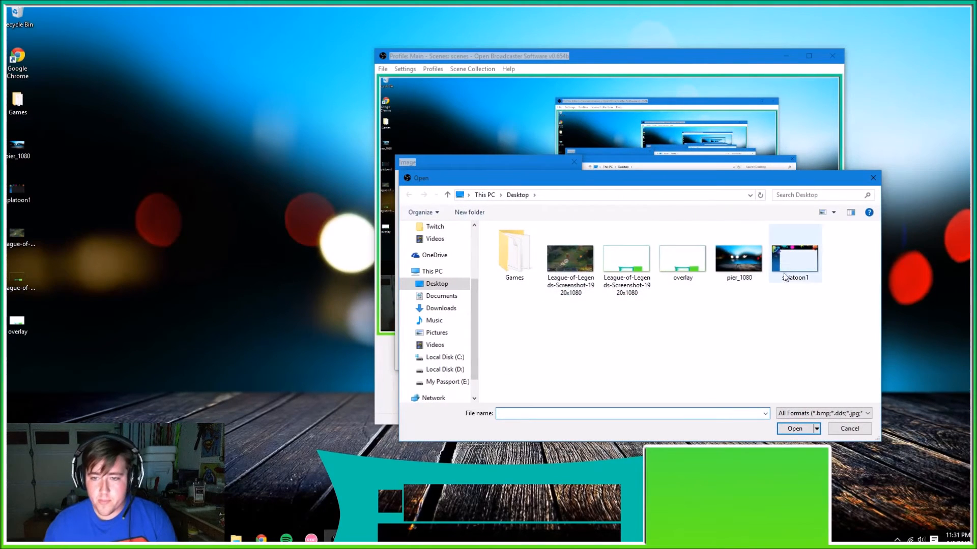
pyautogui.doubleClick(683, 262)
pyautogui.click(520, 358)
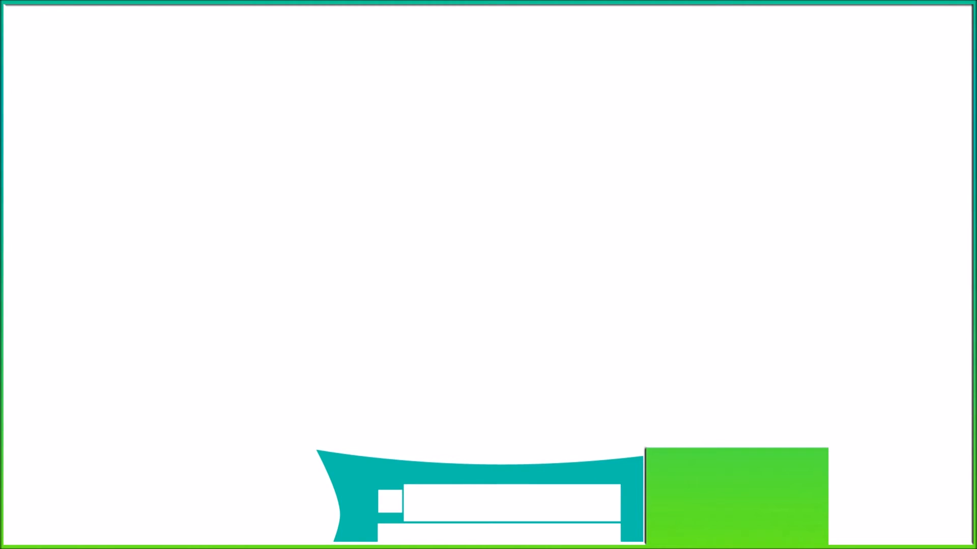
# Hide the Overlay2 source and remove it from the Default Monitor scene.
pyautogui.click(543, 351)
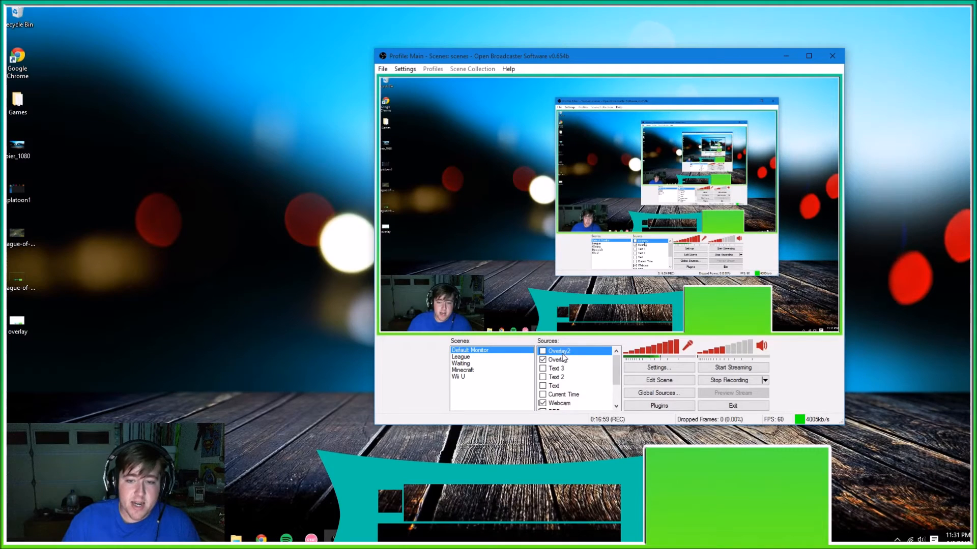
pyautogui.rightClick(560, 351)
pyautogui.click(597, 388)
pyautogui.press('Return')
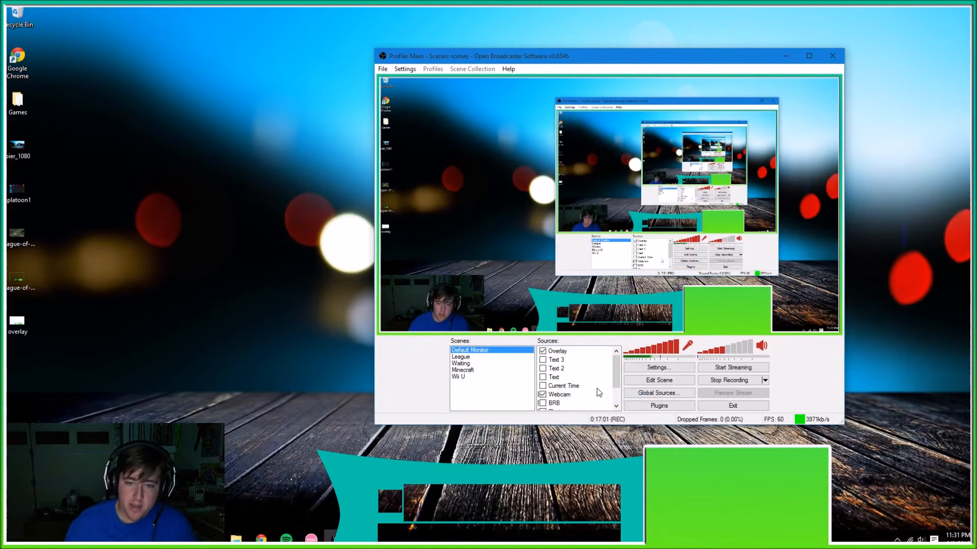
pyautogui.click(577, 350)
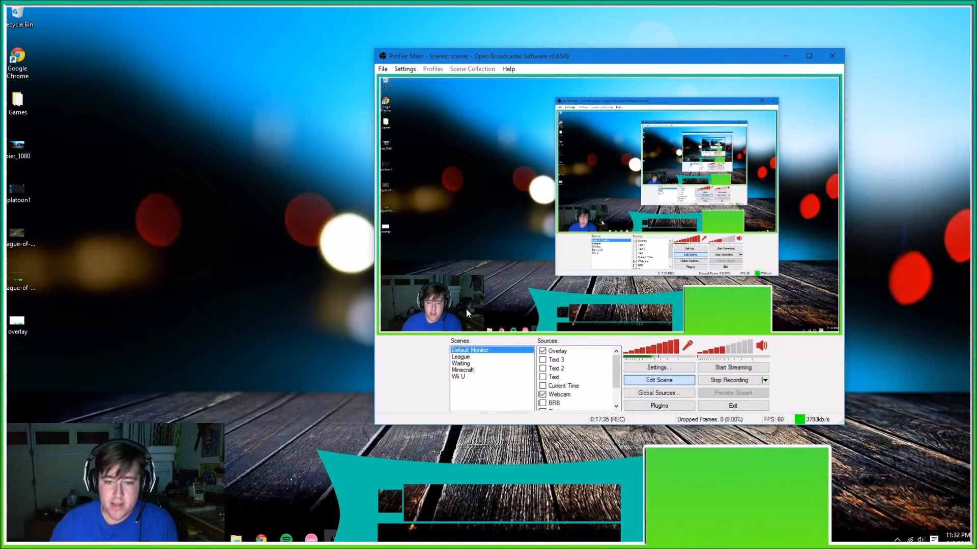
# Place the Webcam source over the green webcam frame and move the Overlay source below BRB in the source order.
pyautogui.click(600, 395)
pyautogui.moveTo(461, 313); pyautogui.dragTo(740, 304)
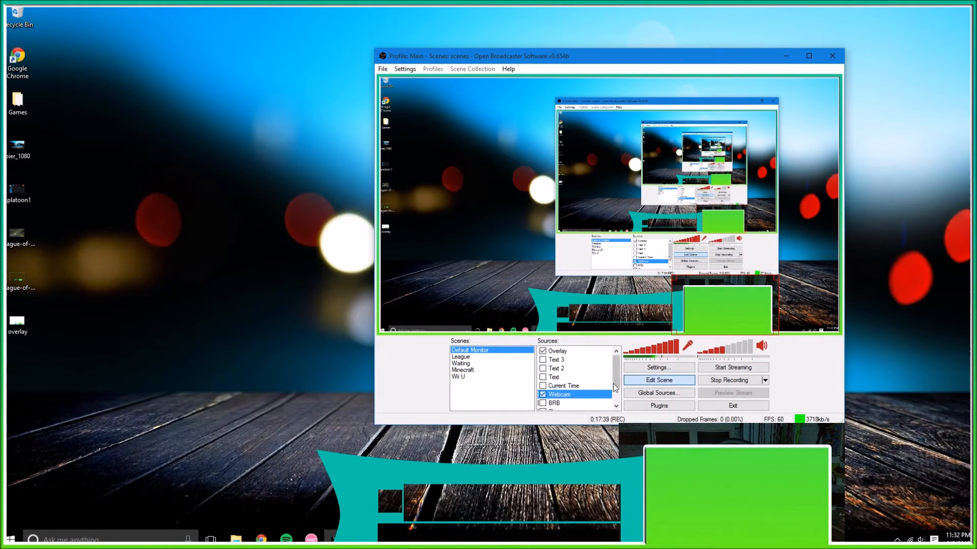
pyautogui.click(571, 351)
pyautogui.hotkey('ctrl', 'Down')
pyautogui.hotkey('ctrl', 'Down')
pyautogui.hotkey('ctrl', 'Down')
pyautogui.hotkey('ctrl', 'Down')
pyautogui.hotkey('ctrl', 'Down')
pyautogui.hotkey('ctrl', 'Down')
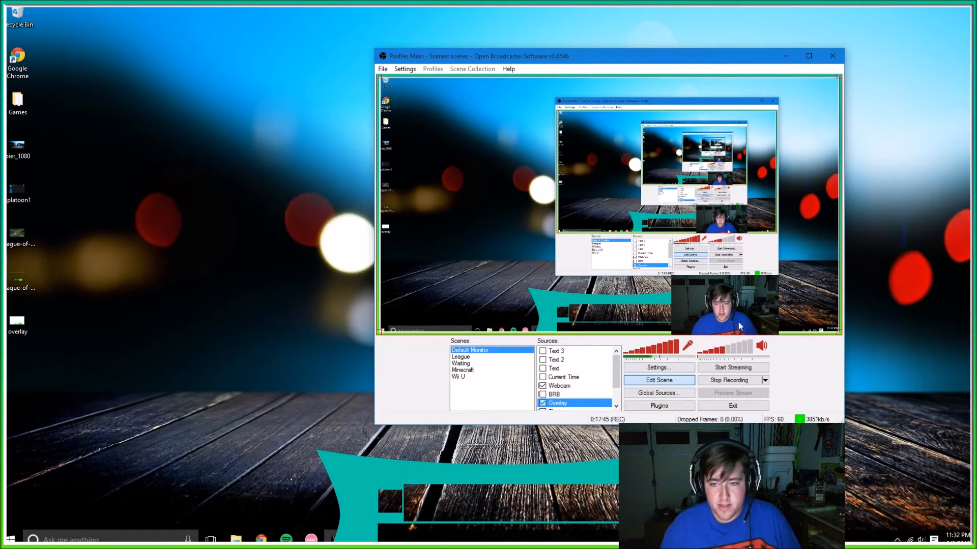
# Maximize the window and resize the Webcam source to fit within the green webcam frame.
pyautogui.click(809, 56)
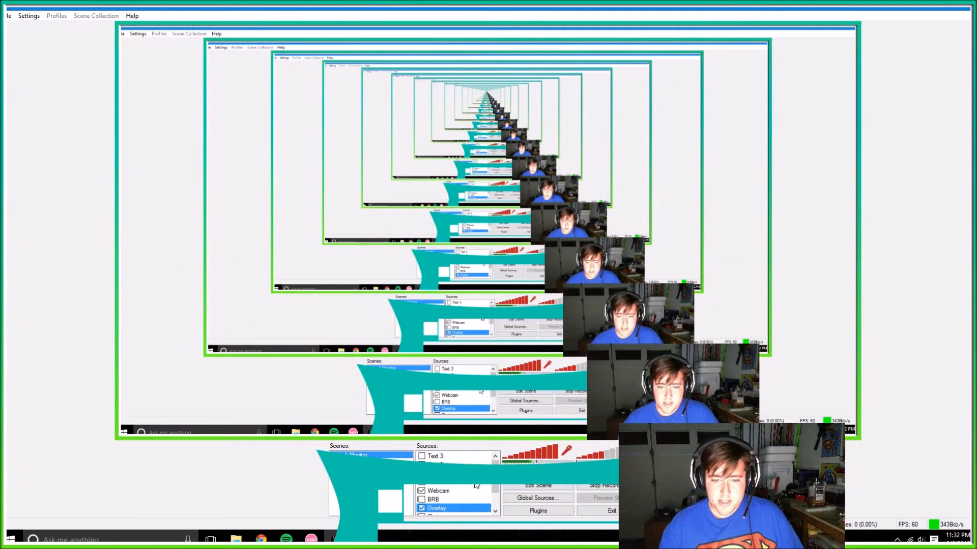
pyautogui.click(459, 490)
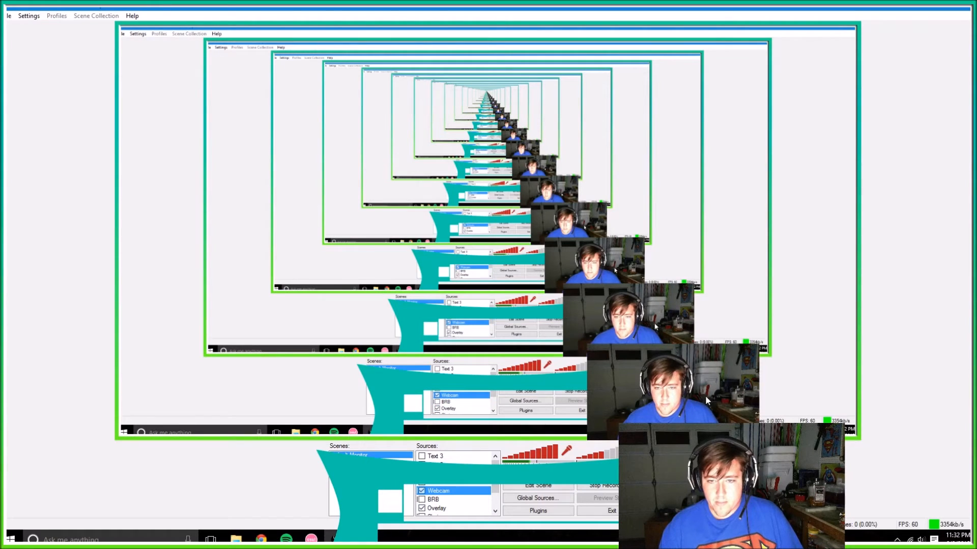
pyautogui.click(554, 486)
pyautogui.moveTo(756, 345); pyautogui.dragTo(720, 389)
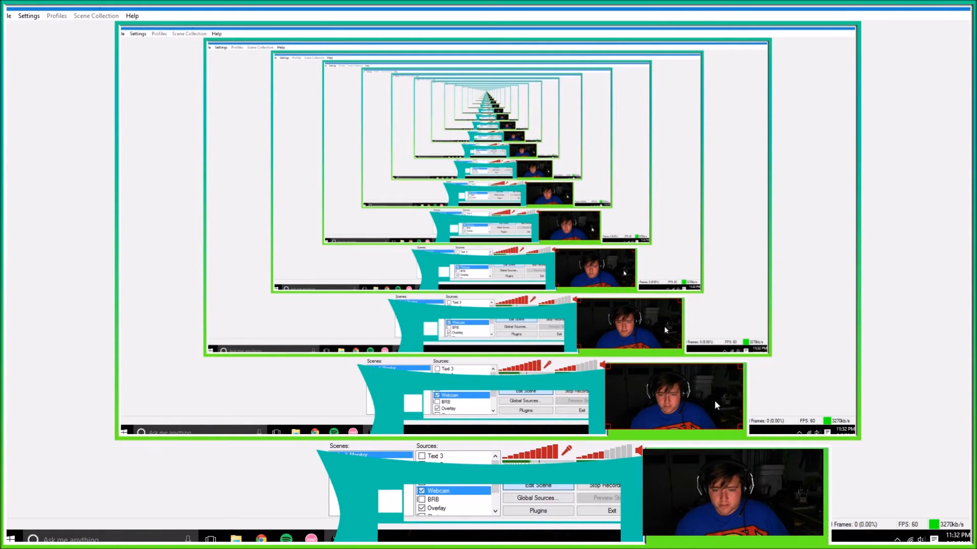
# Reset the Webcam source's size, rescale and nudge it to fit inside the green frame, and leave scene editing.
pyautogui.rightClick(464, 416)
pyautogui.moveTo(491, 445)
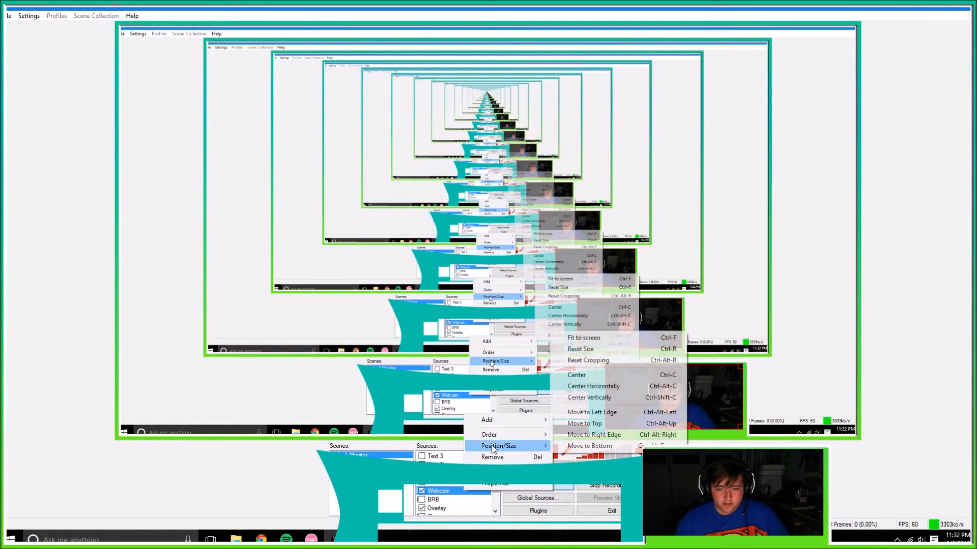
pyautogui.click(588, 355)
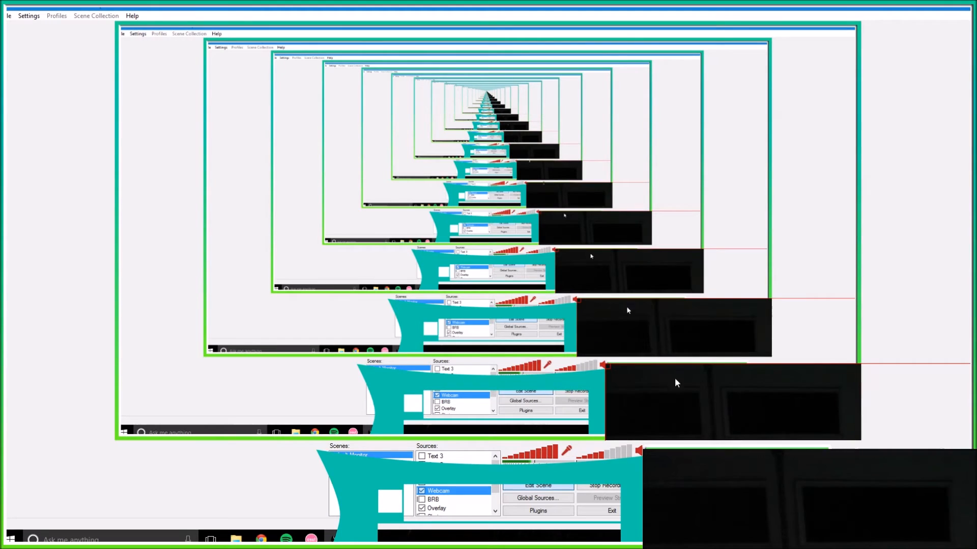
pyautogui.moveTo(609, 367); pyautogui.dragTo(664, 404)
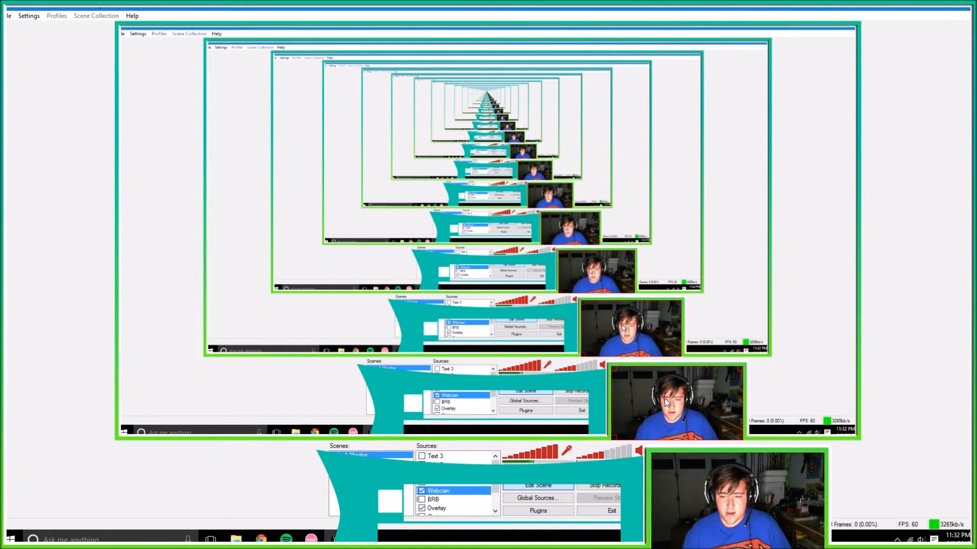
pyautogui.moveTo(615, 370); pyautogui.dragTo(614, 368)
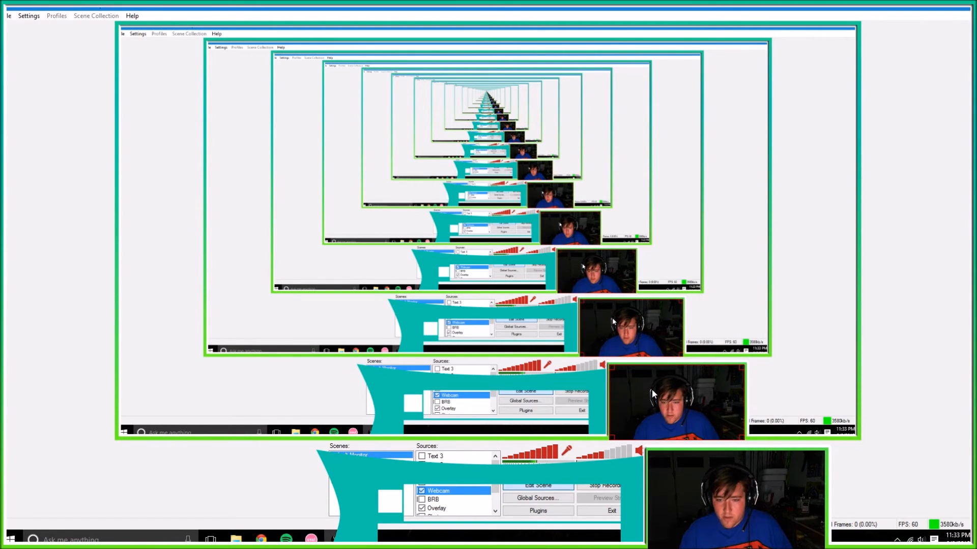
pyautogui.moveTo(652, 389); pyautogui.dragTo(654, 388)
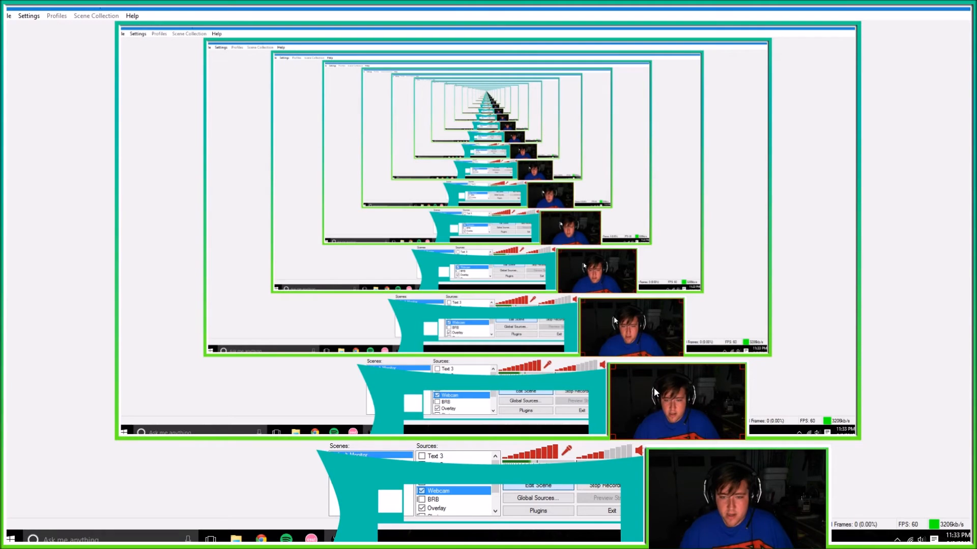
pyautogui.click(538, 487)
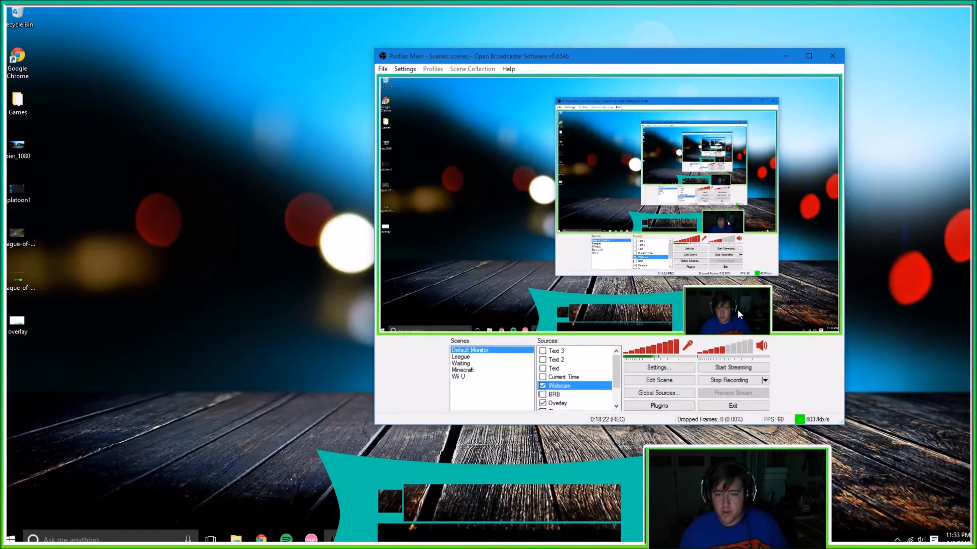
# Add an image source named league that uses the League-of-Legends-Screenshot-1920x1080 gameplay picture from the Desktop.
pyautogui.press('alt')
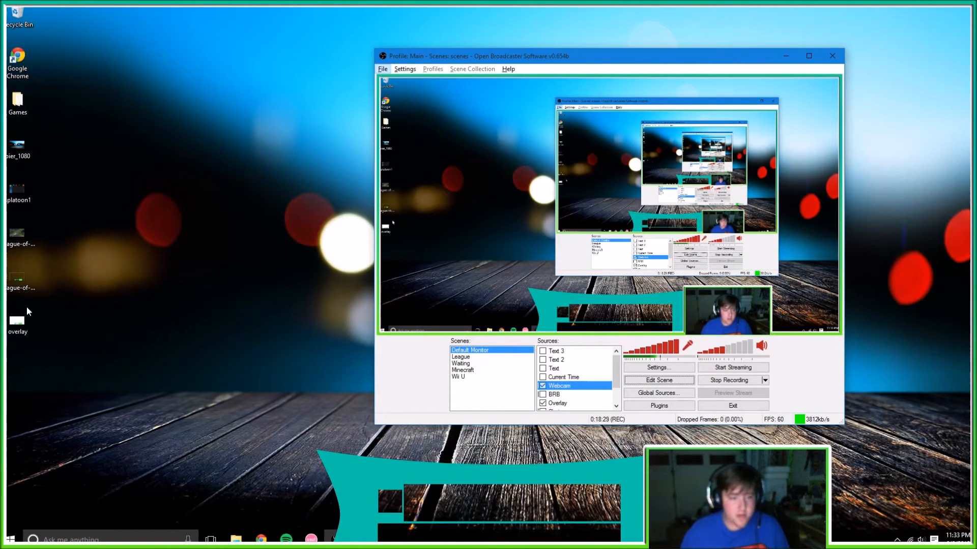
pyautogui.rightClick(599, 402)
pyautogui.moveTo(624, 408)
pyautogui.click(716, 418)
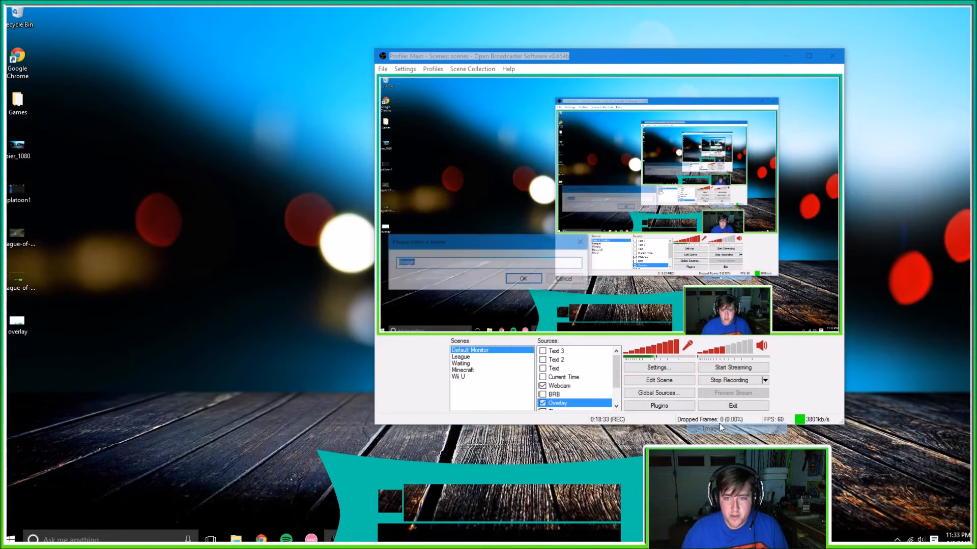
pyautogui.write('league')
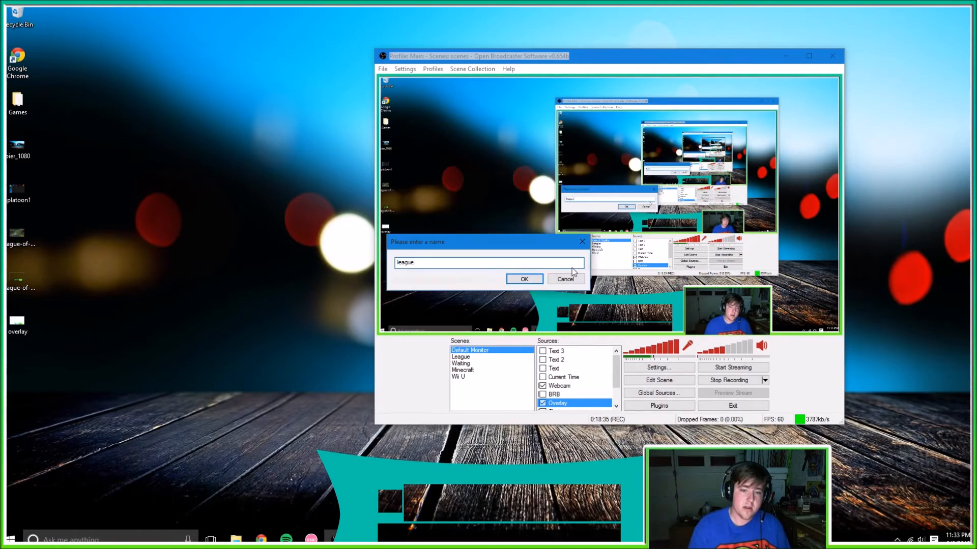
pyautogui.press('Return')
pyautogui.click(542, 186)
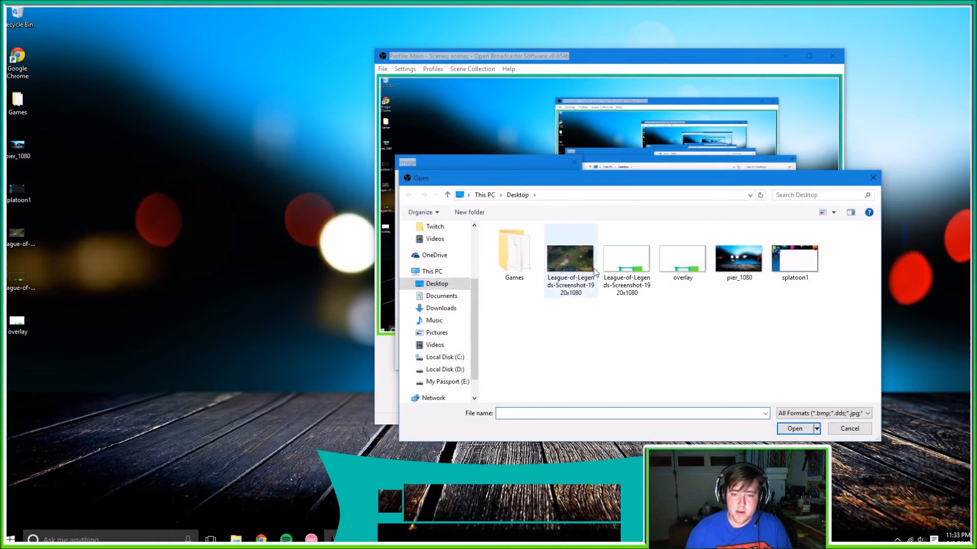
pyautogui.doubleClick(570, 259)
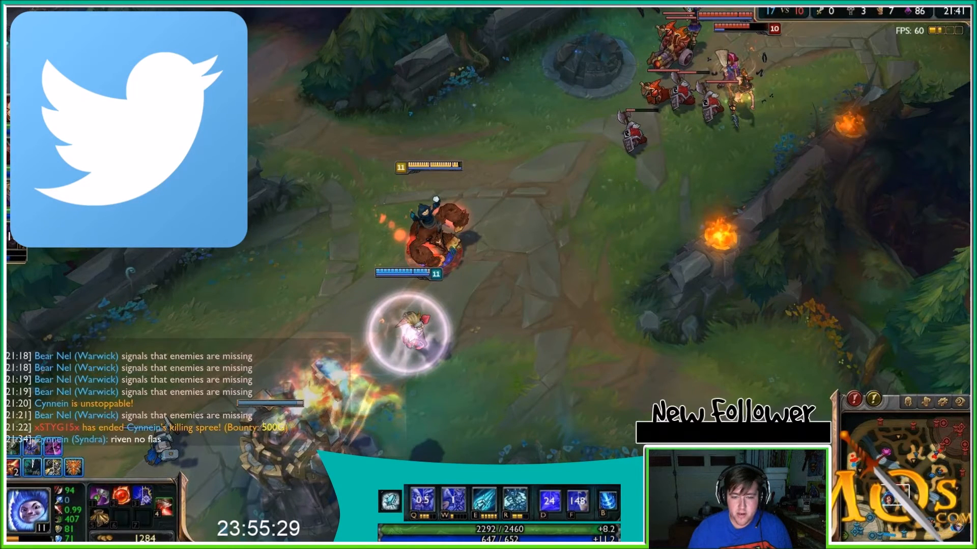
# Hide the league source and shrink the Twitter logo to a small icon in the scene's lower-left corner.
pyautogui.click(542, 377)
pyautogui.moveTo(464, 128); pyautogui.dragTo(532, 179)
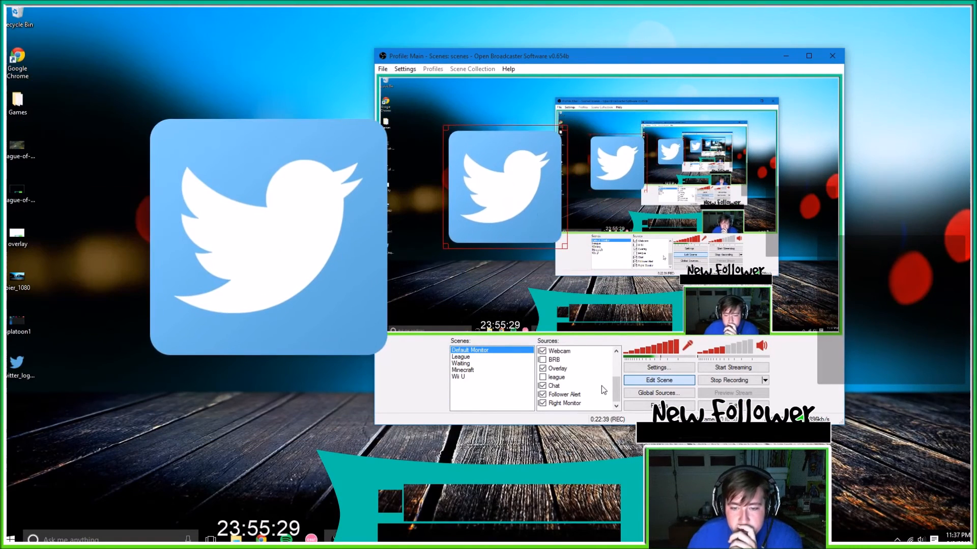
pyautogui.scroll(2, 606, 377)
pyautogui.rightClick(587, 350)
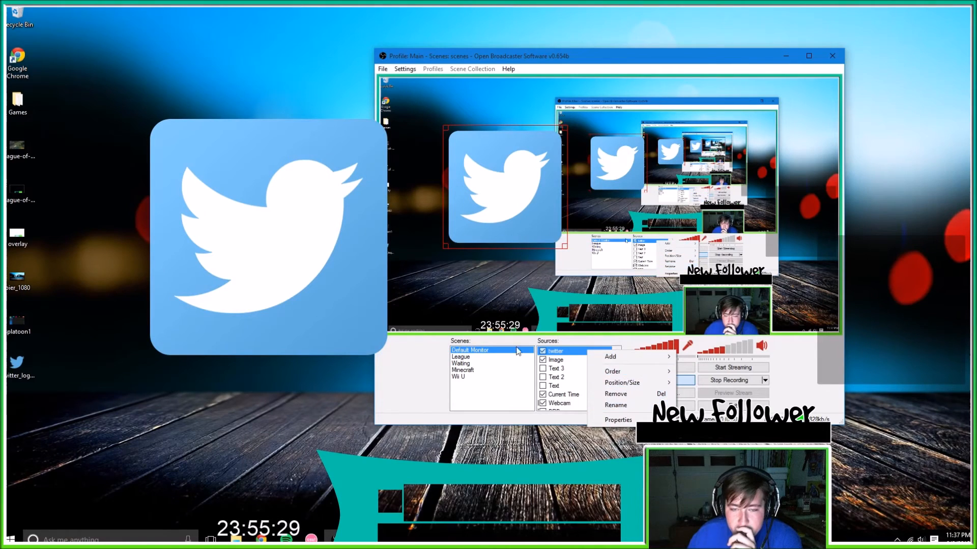
pyautogui.click(530, 195)
pyautogui.moveTo(523, 169); pyautogui.dragTo(499, 206)
pyautogui.moveTo(541, 284); pyautogui.dragTo(436, 120)
pyautogui.moveTo(427, 172); pyautogui.dragTo(391, 324)
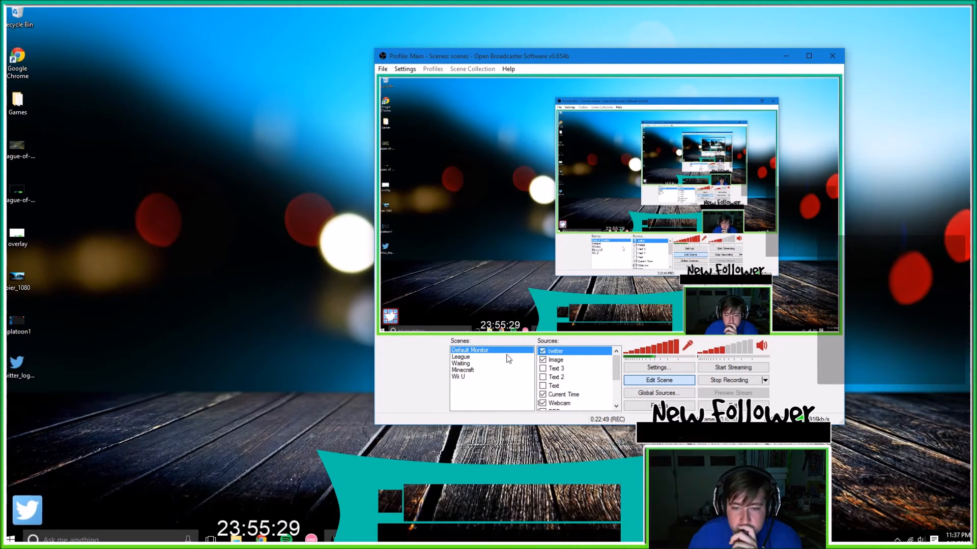
# Add a text source named Twitterhandle to the Default Monitor scene.
pyautogui.rightClick(603, 377)
pyautogui.moveTo(630, 383)
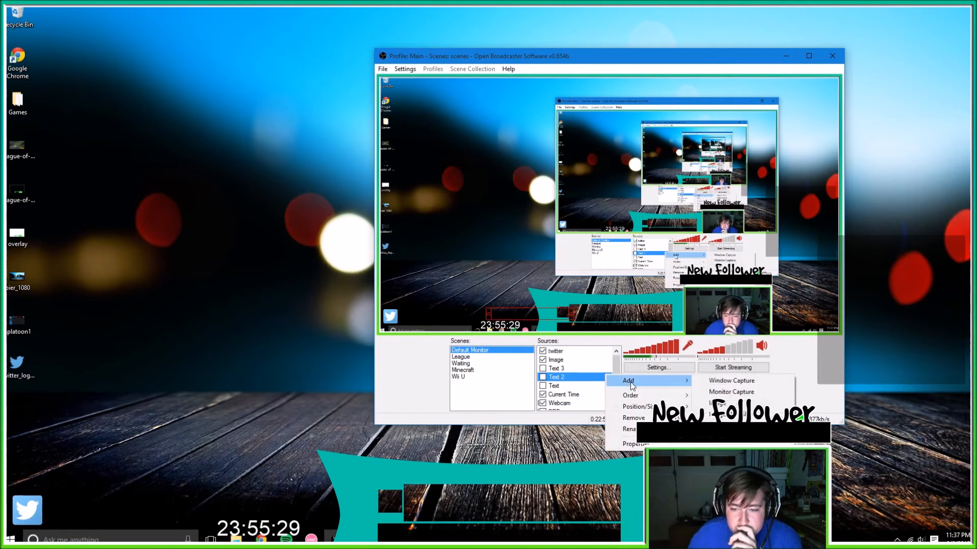
pyautogui.click(722, 425)
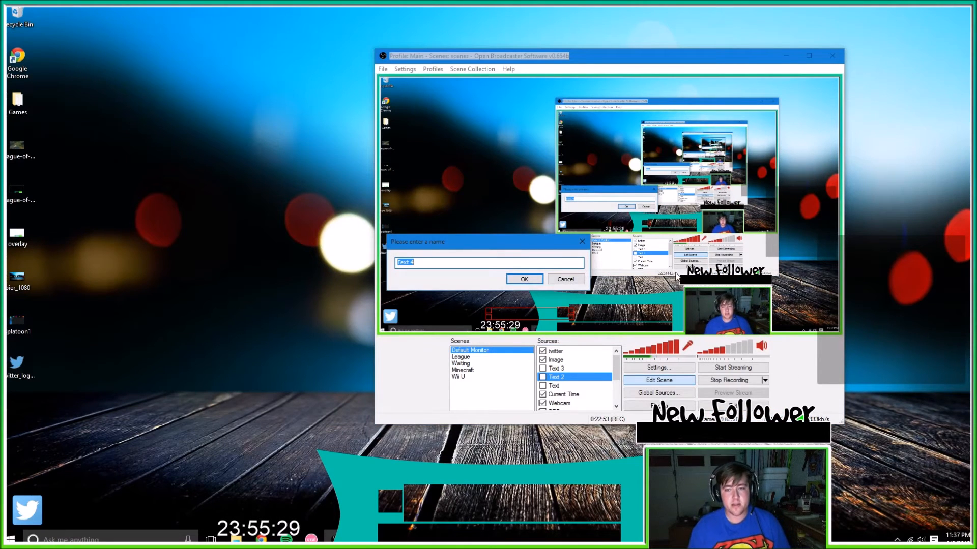
pyautogui.write('Twitter')
pyautogui.press('Return')
pyautogui.press('Return')
pyautogui.write('nma')
pyautogui.press('BackSpace')
pyautogui.press('BackSpace')
pyautogui.press('BackSpace')
pyautogui.write('name')
pyautogui.press('Return')
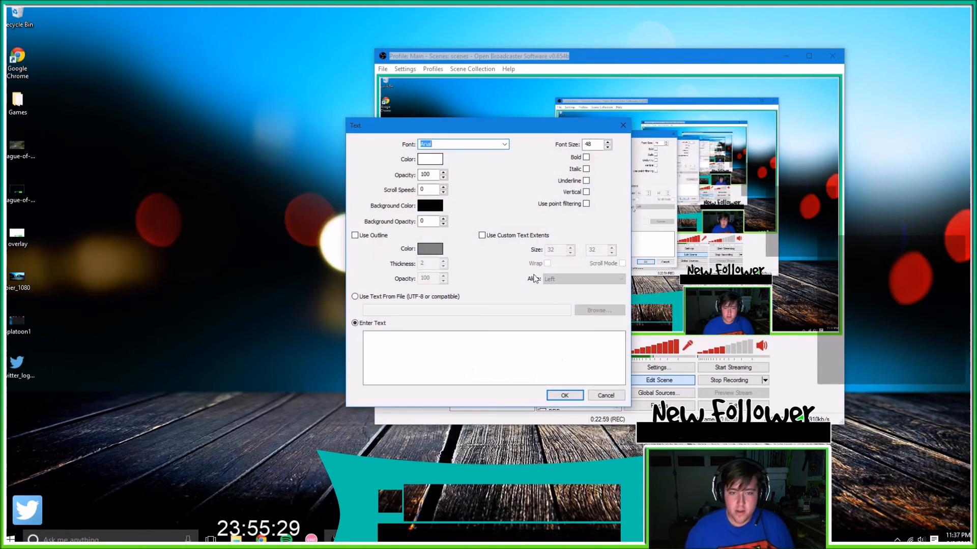
# Set the source's text to LifeandPixels in the Microsoft JhengHei UI font and place it beside the Twitter logo.
pyautogui.click(456, 345)
pyautogui.write('LifeandPixels')
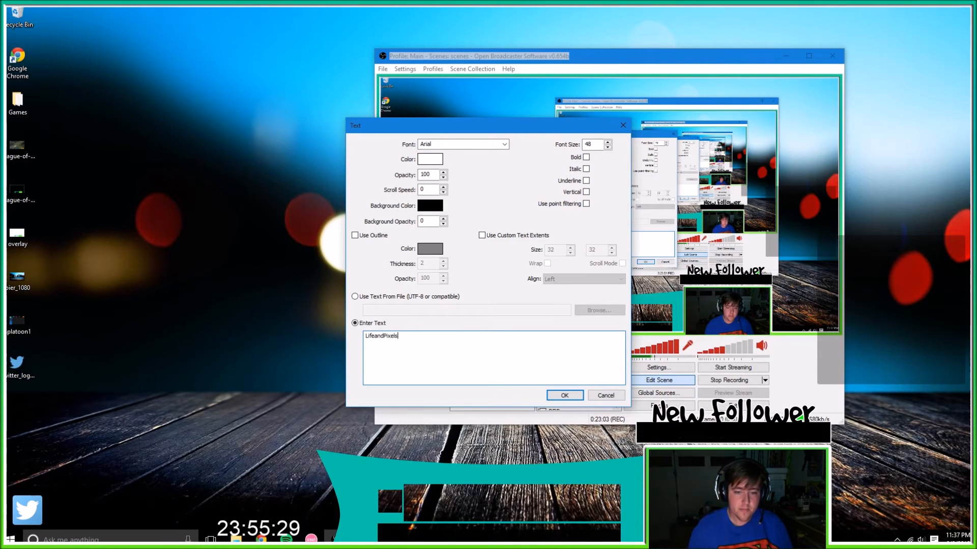
pyautogui.click(448, 144)
pyautogui.scroll(-5, 456, 272)
pyautogui.click(458, 260)
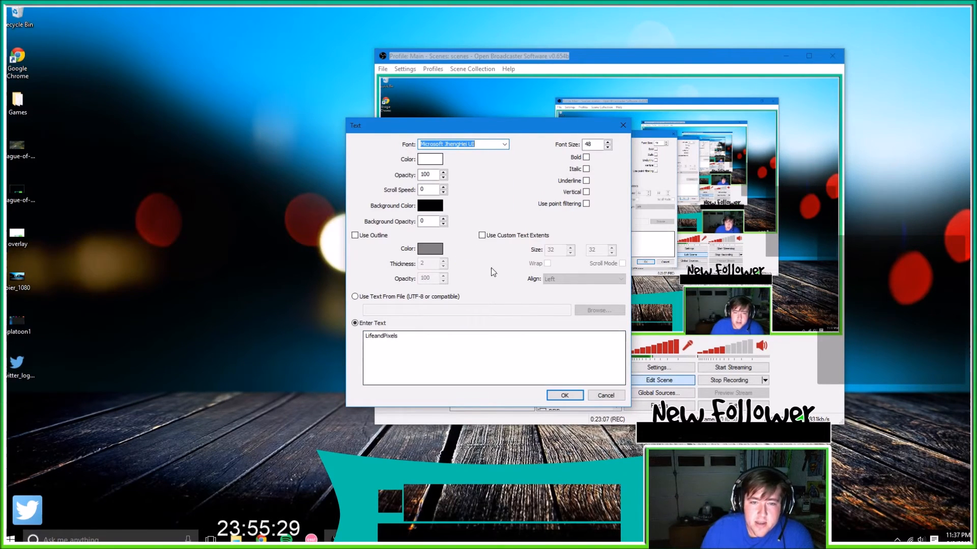
pyautogui.click(565, 395)
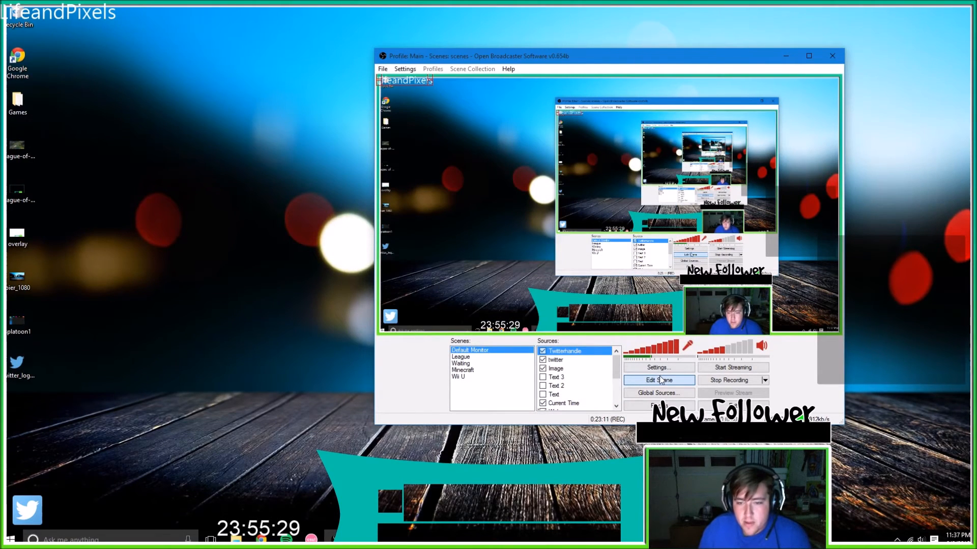
pyautogui.moveTo(419, 84); pyautogui.dragTo(436, 321)
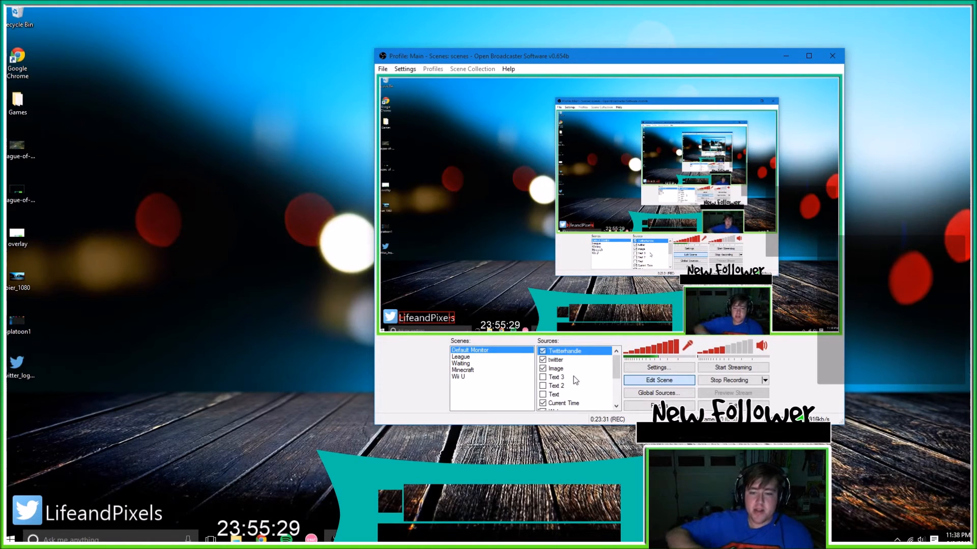
pyautogui.click(496, 358)
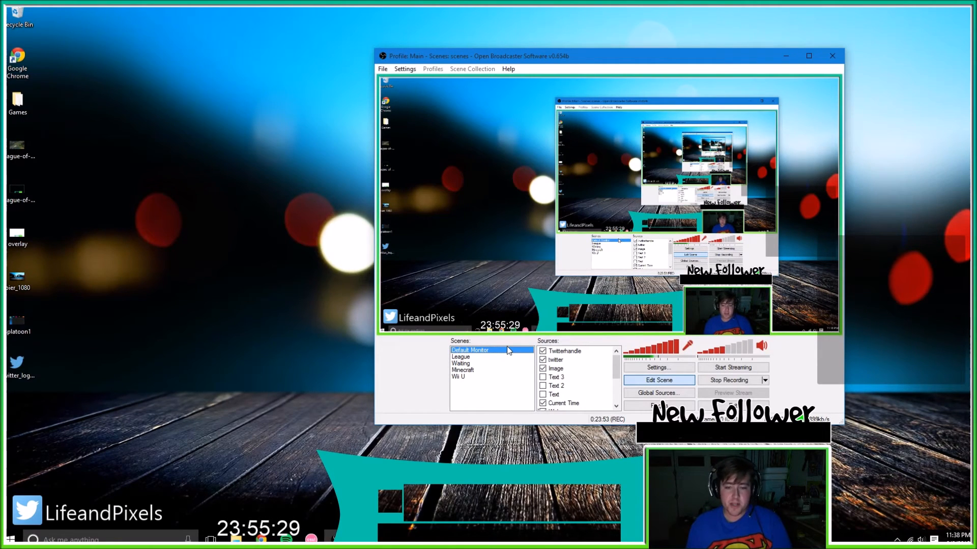
# Switch to Photoshop and move the Open Broadcaster Software window off the overlay design.
pyautogui.click(360, 538)
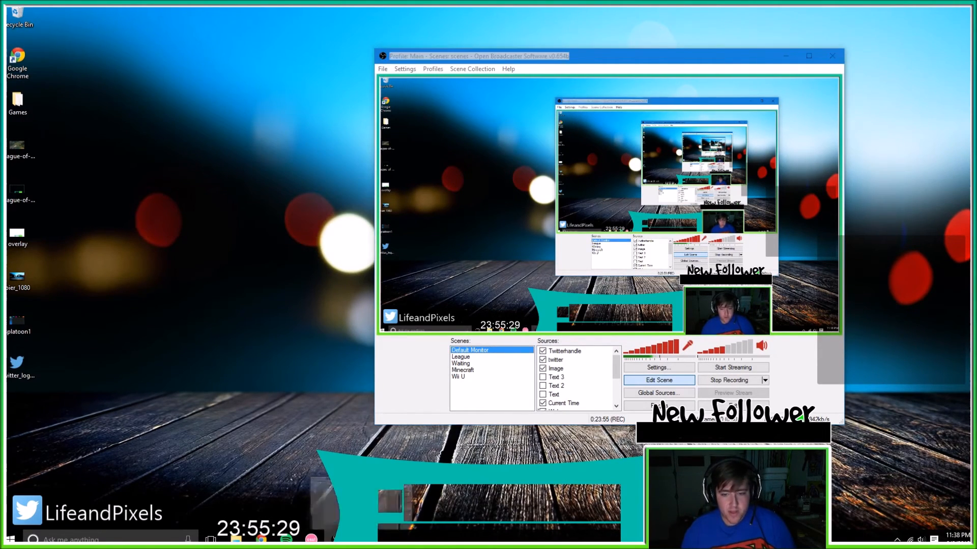
pyautogui.click(359, 538)
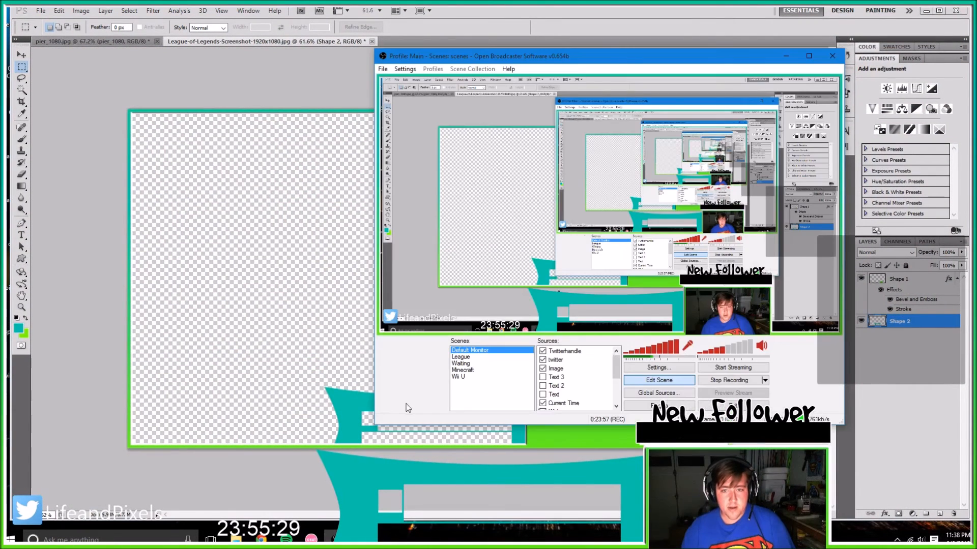
pyautogui.moveTo(619, 55); pyautogui.dragTo(631, 0)
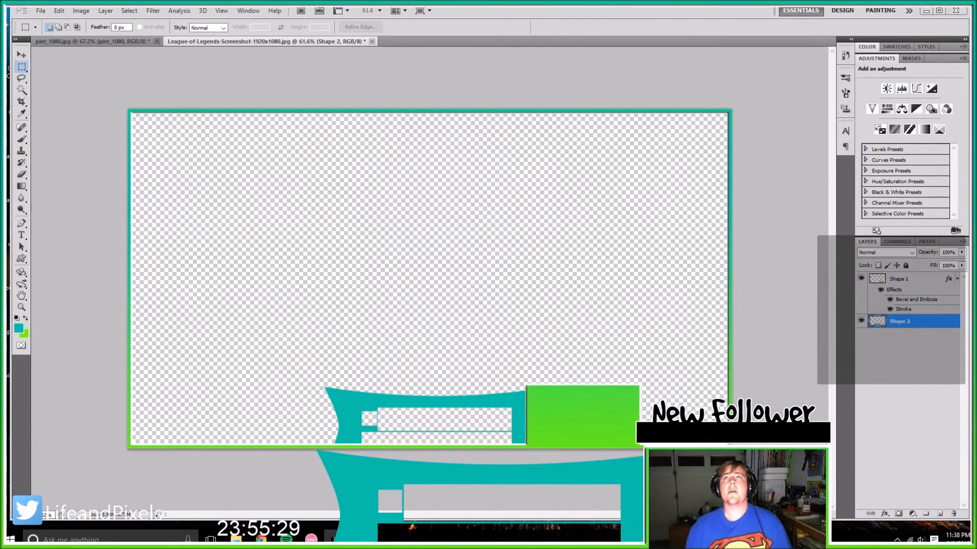
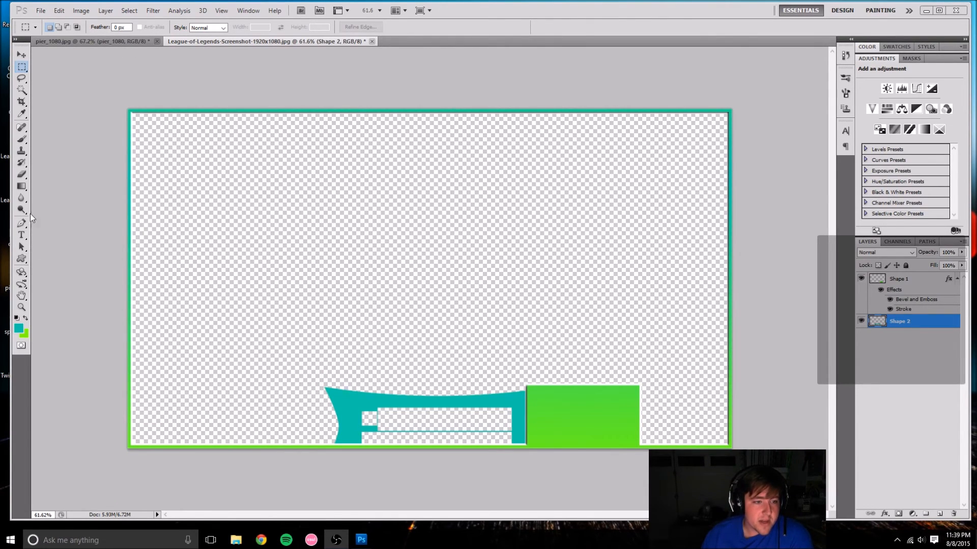
# Paint a strip of grass along the overlay's bottom edge on the Shape 2 layer with the 134 px grass brush.
pyautogui.click(22, 260)
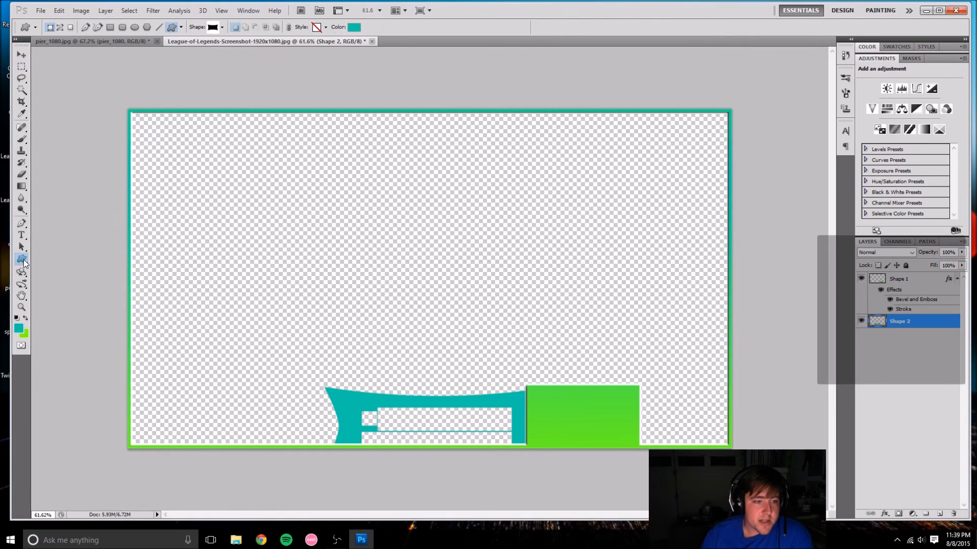
pyautogui.click(22, 141)
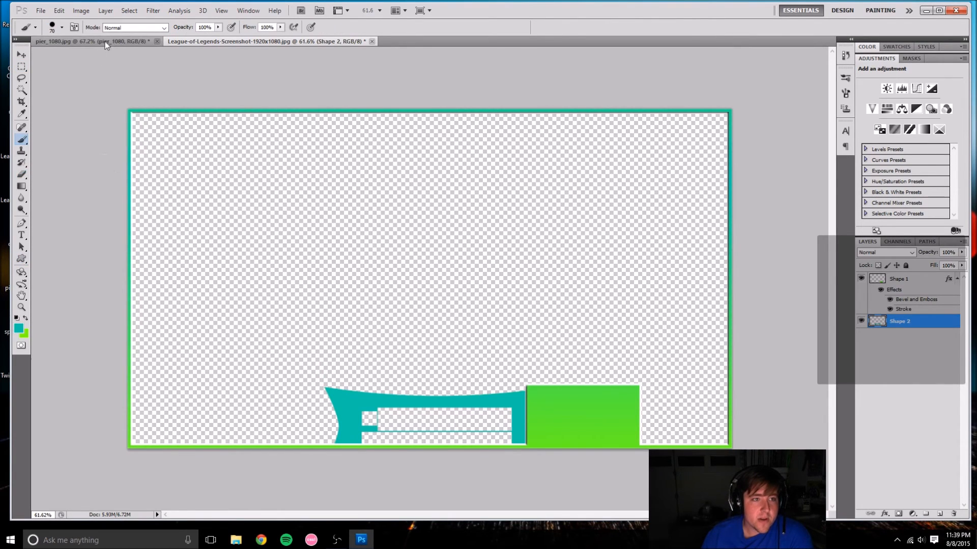
pyautogui.click(61, 28)
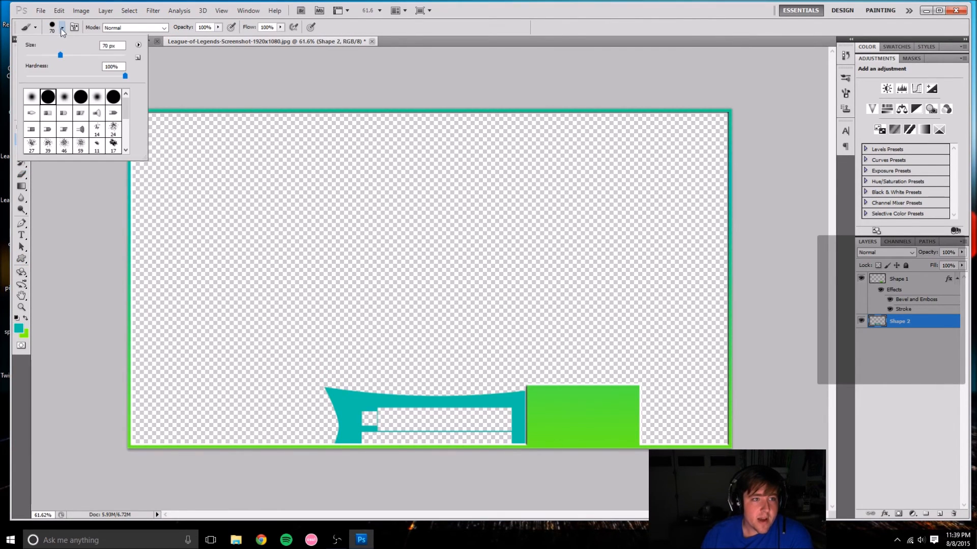
pyautogui.scroll(-4, 102, 122)
pyautogui.click(113, 121)
pyautogui.moveTo(142, 436)
pyautogui.mouseDown()
pyautogui.moveTo(357, 438)
pyautogui.moveTo(120, 432)
pyautogui.moveTo(475, 457)
pyautogui.moveTo(683, 442)
pyautogui.moveTo(319, 431)
pyautogui.moveTo(557, 445)
pyautogui.moveTo(732, 436)
pyautogui.mouseUp()
pyautogui.moveTo(305, 440)
pyautogui.mouseDown()
pyautogui.moveTo(371, 447)
pyautogui.moveTo(72, 448)
pyautogui.moveTo(130, 425)
pyautogui.moveTo(254, 432)
pyautogui.mouseUp()
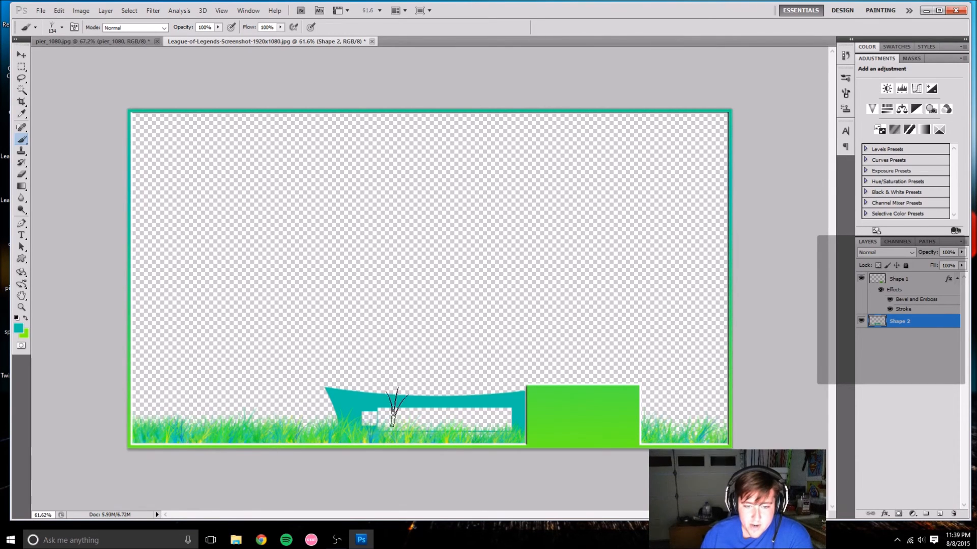
# Hide the Shape 1 and Shape 2 layers of the overlay.
pyautogui.click(862, 279)
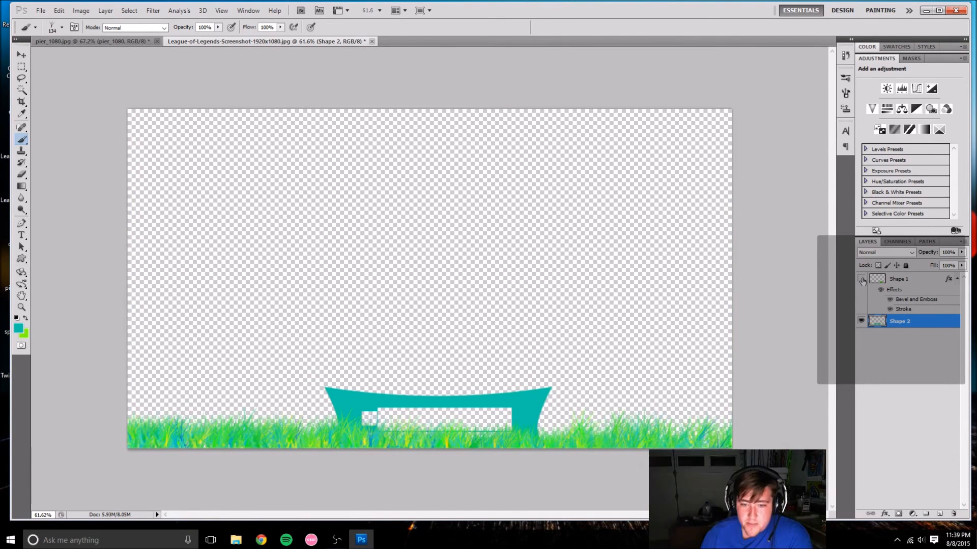
pyautogui.click(862, 321)
pyautogui.click(861, 321)
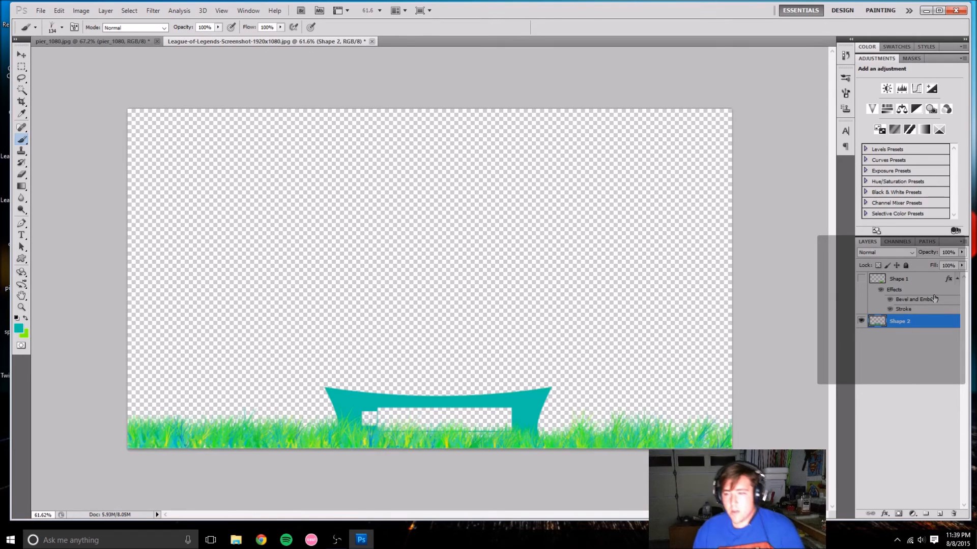
pyautogui.click(861, 322)
# Add a new layer and paint a strip of grass along the canvas's whole bottom edge with the 134 px grass brush.
pyautogui.click(963, 242)
pyautogui.click(918, 248)
pyautogui.press('Return')
pyautogui.moveTo(721, 428)
pyautogui.mouseDown()
pyautogui.moveTo(174, 450)
pyautogui.moveTo(264, 450)
pyautogui.moveTo(648, 423)
pyautogui.moveTo(200, 441)
pyautogui.moveTo(148, 433)
pyautogui.moveTo(480, 447)
pyautogui.moveTo(469, 426)
pyautogui.moveTo(575, 433)
pyautogui.mouseUp()
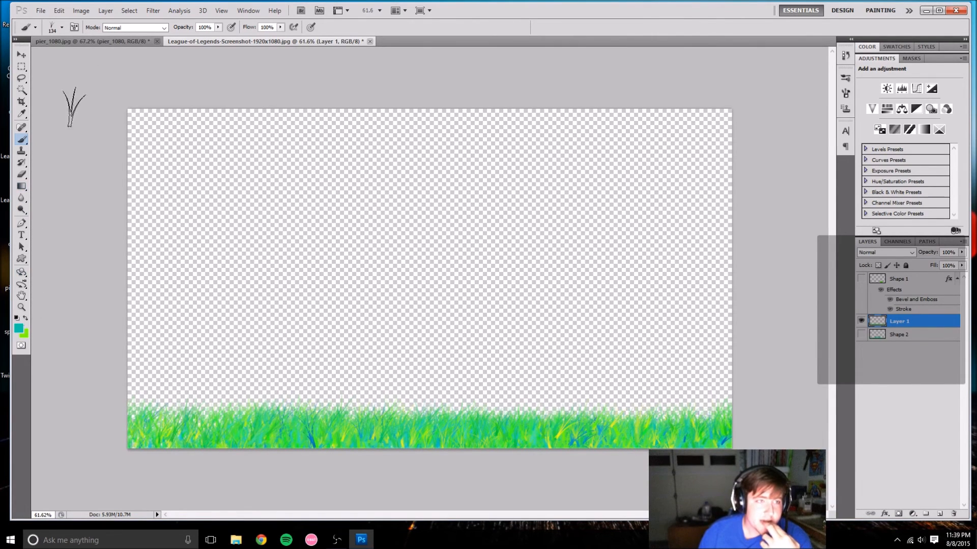
pyautogui.click(22, 259)
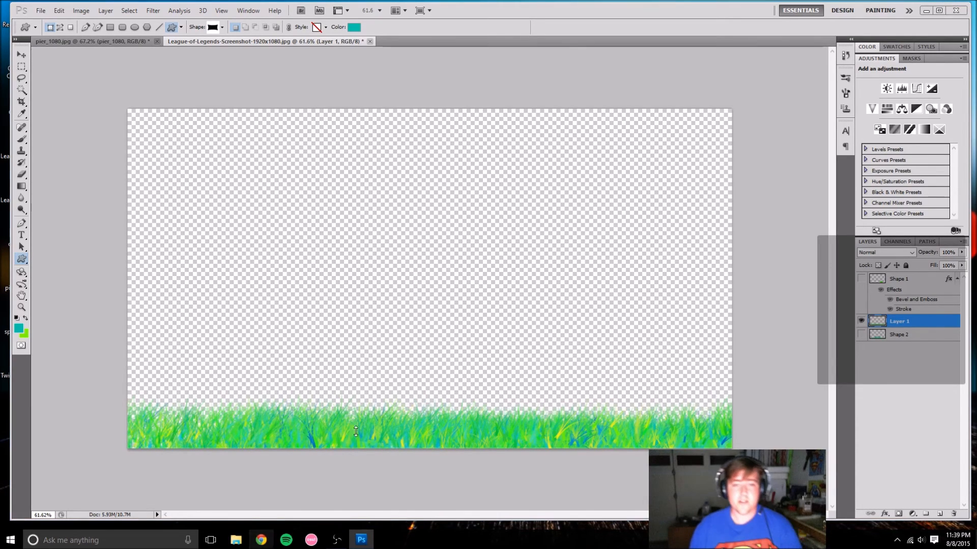
# Search Google Images in Chrome for "tree clipart" and browse the pictures.
pyautogui.write('tree clipart')
pyautogui.press('Return')
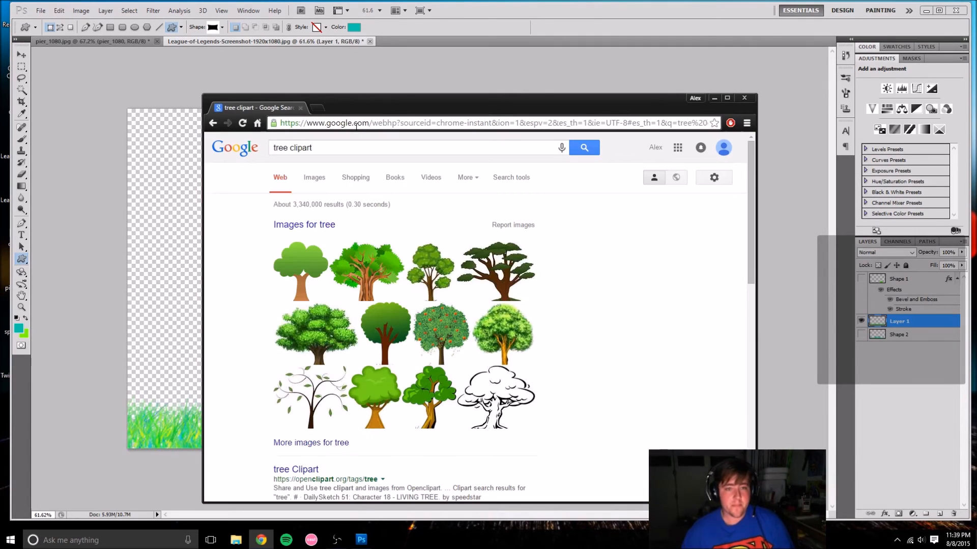
pyautogui.click(314, 177)
pyautogui.scroll(-2, 582, 302)
pyautogui.scroll(-1, 583, 303)
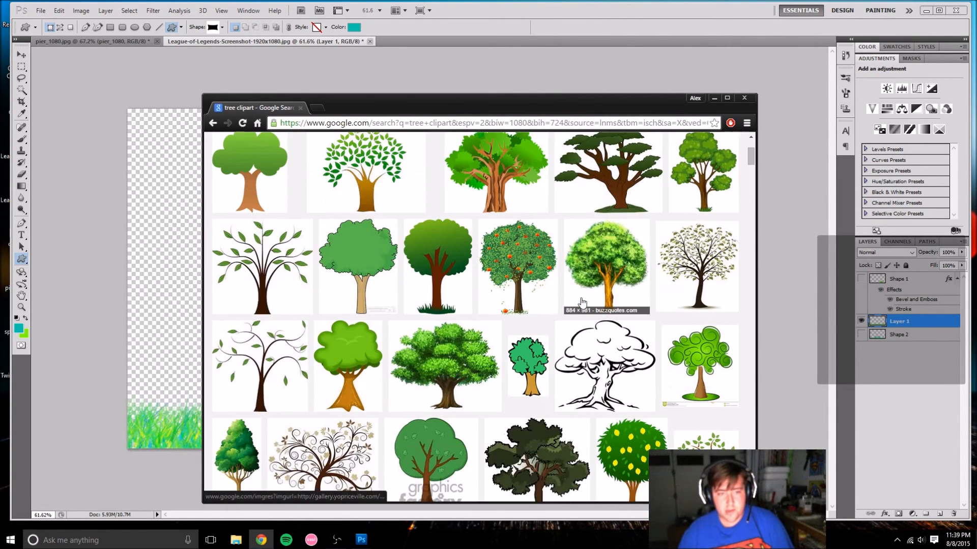
# Open the full-size picture of the rounded green clipart tree and save it to the Desktop as tree-clipart-tree_tiny_green_shaded in PNG format.
pyautogui.click(258, 162)
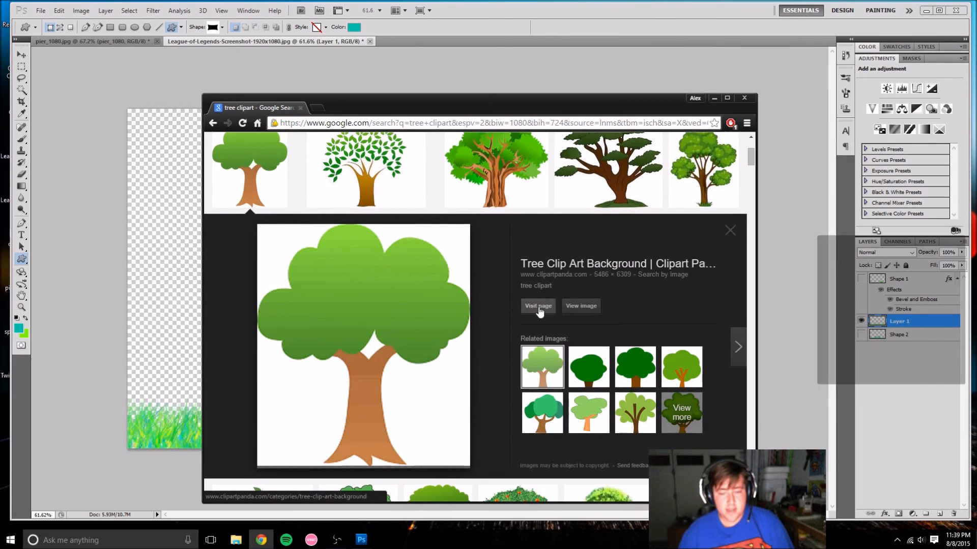
pyautogui.click(588, 307)
pyautogui.click(394, 262)
pyautogui.rightClick(400, 257)
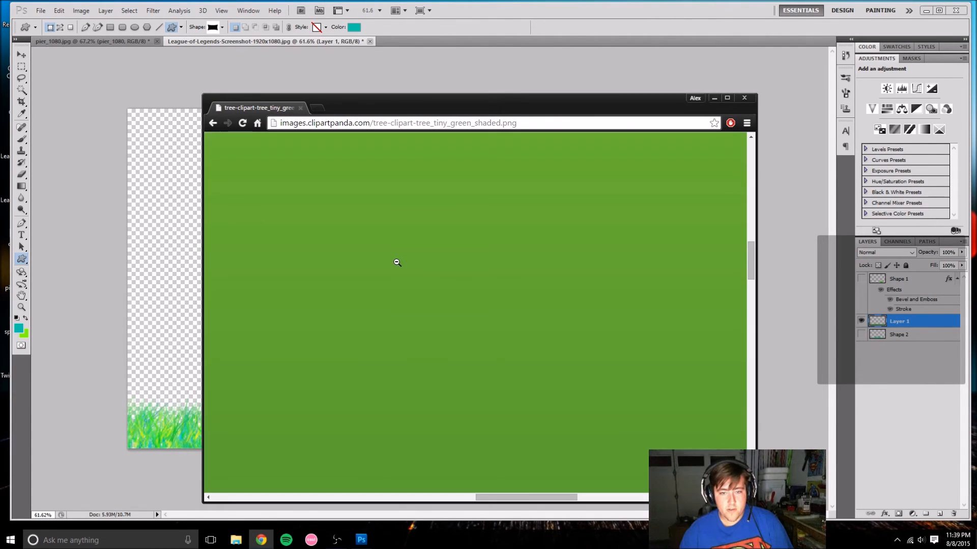
pyautogui.click(447, 268)
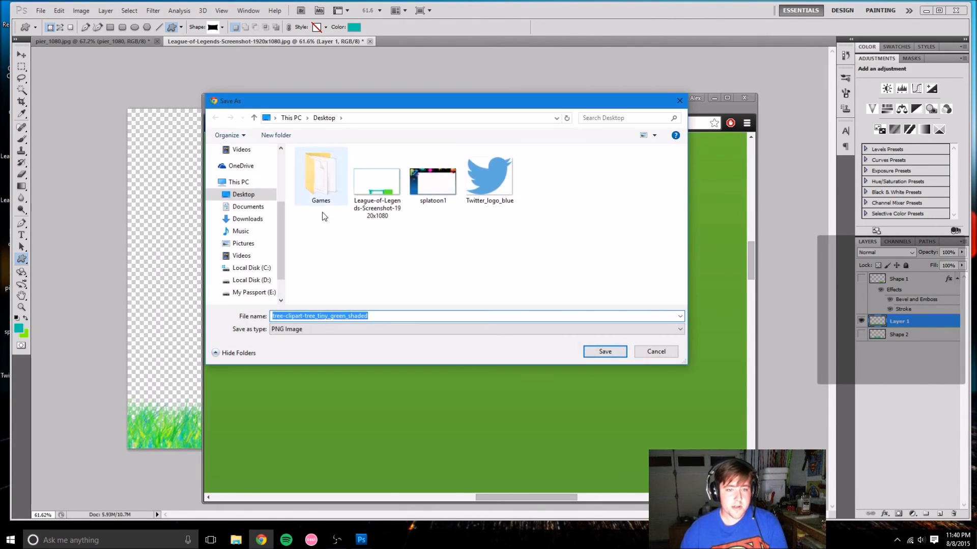
pyautogui.press('Return')
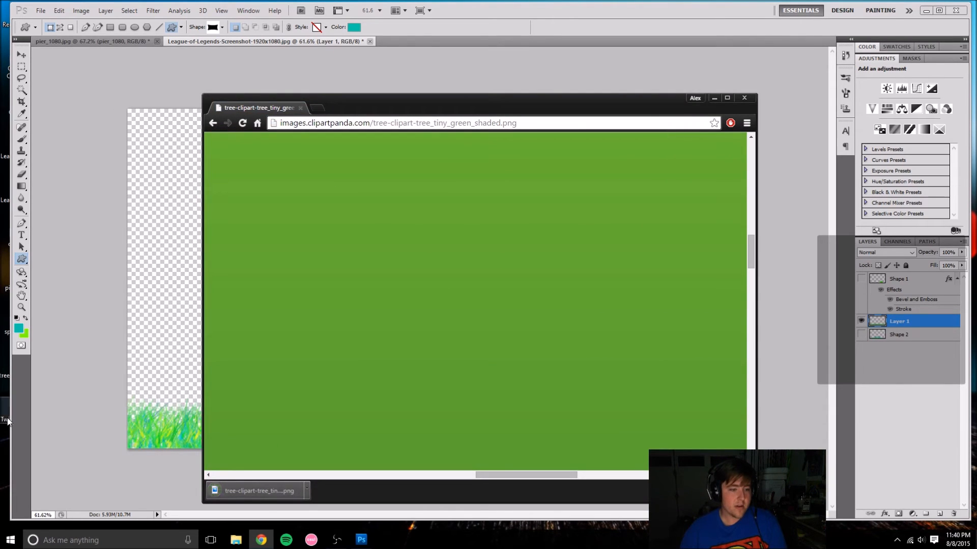
pyautogui.moveTo(9, 422); pyautogui.dragTo(179, 262)
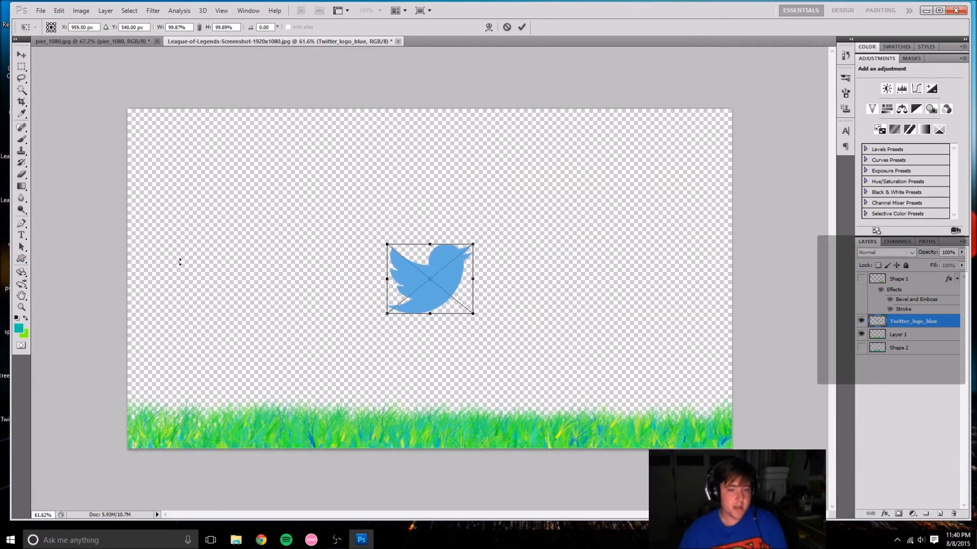
pyautogui.rightClick(444, 264)
pyautogui.click(468, 297)
pyautogui.press('Return')
pyautogui.rightClick(431, 270)
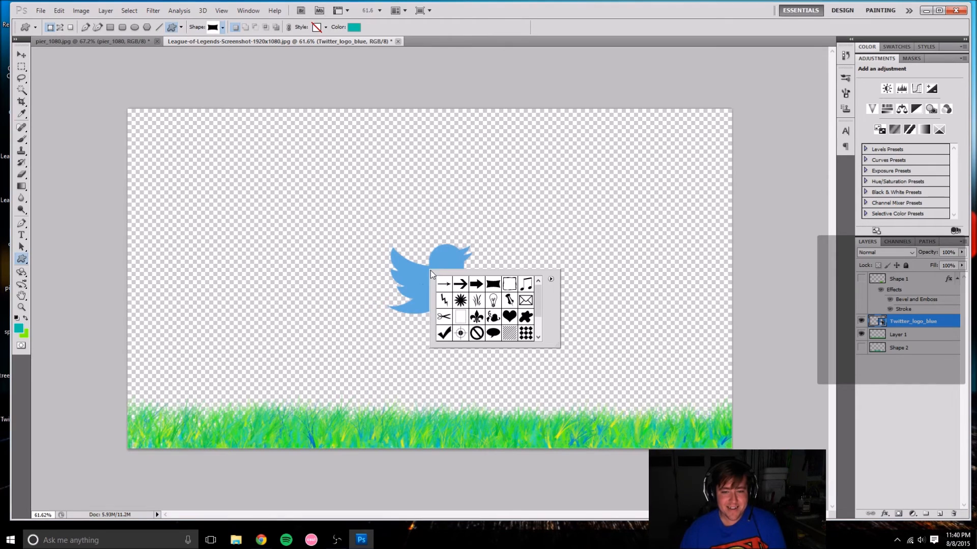
pyautogui.rightClick(920, 330)
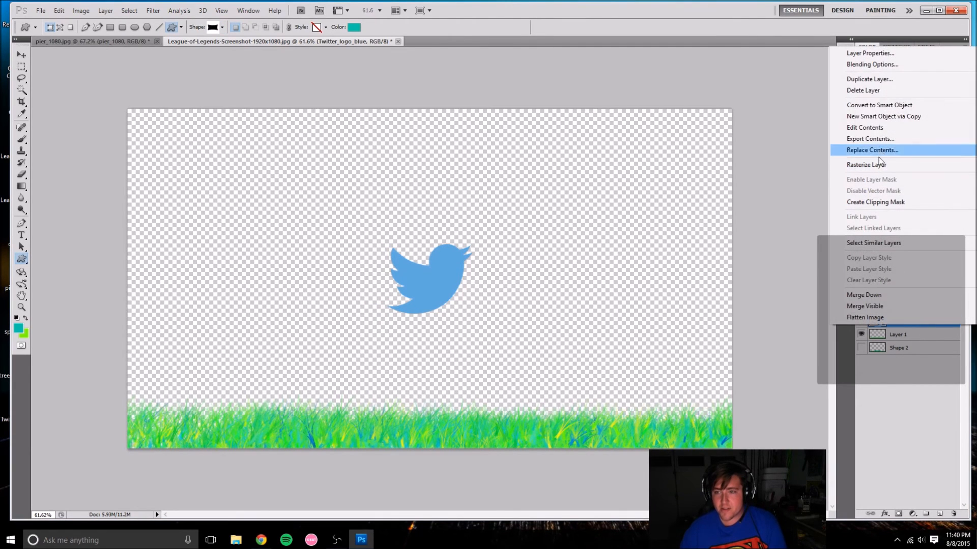
pyautogui.click(880, 90)
# Place the saved tree clipart from the desktop into the Photoshop overlay, with its trunk partly beyond the canvas's left edge.
pyautogui.moveTo(682, 10); pyautogui.dragTo(732, 8)
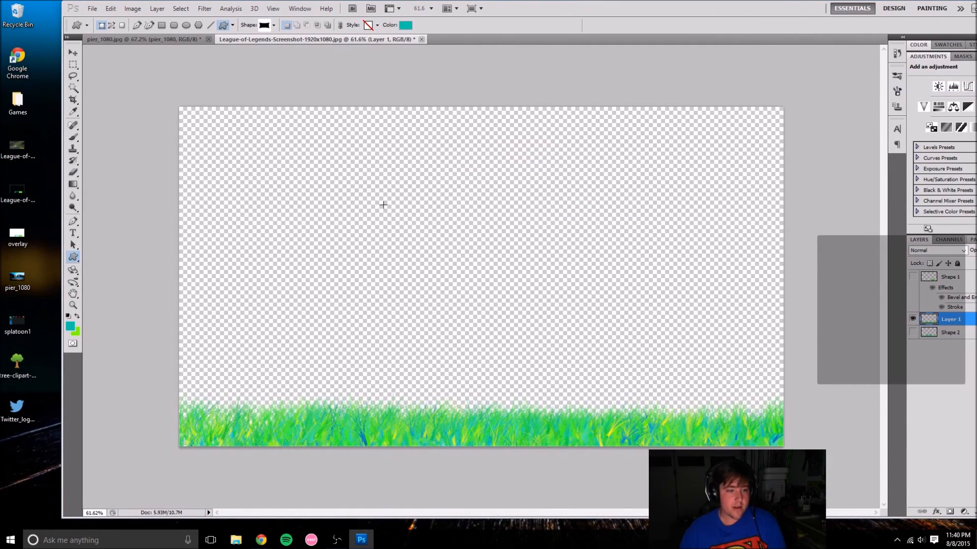
pyautogui.moveTo(10, 369); pyautogui.dragTo(452, 255)
pyautogui.moveTo(624, 18); pyautogui.dragTo(517, 25)
pyautogui.moveTo(456, 284); pyautogui.dragTo(138, 285)
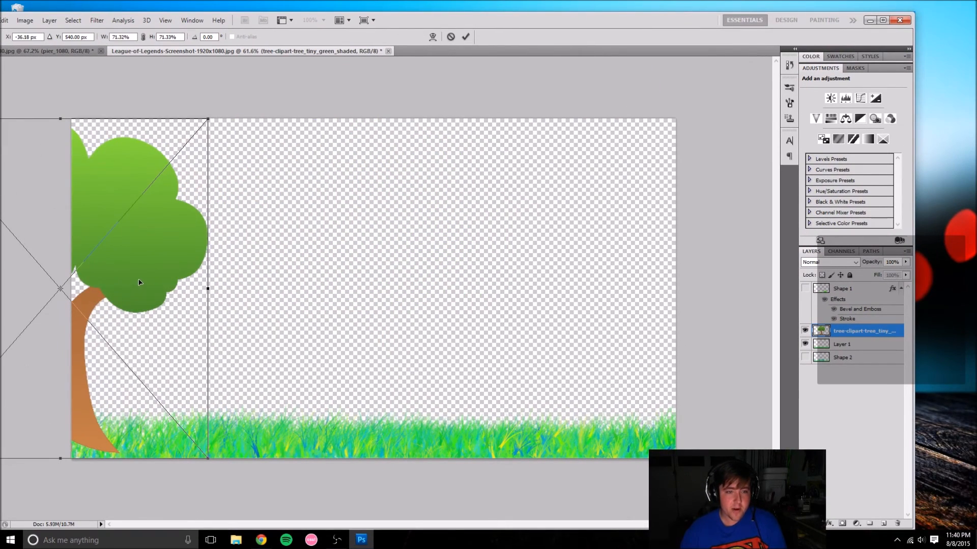
pyautogui.moveTo(558, 27); pyautogui.dragTo(651, 13)
pyautogui.press('Return')
pyautogui.moveTo(756, 17); pyautogui.dragTo(721, 21)
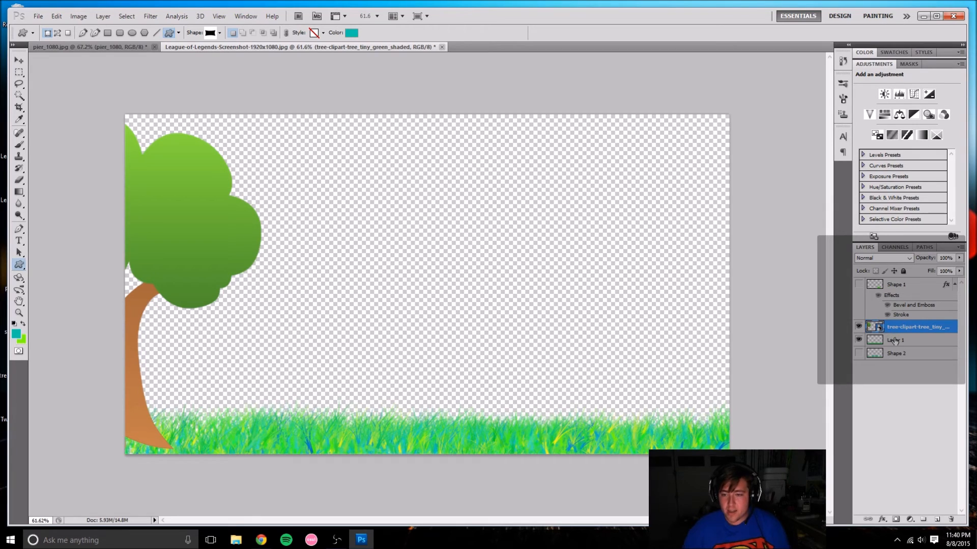
# Move the tree layer below the grass on Layer 1 and activate the Brush tool on Layer 1.
pyautogui.moveTo(908, 340)
pyautogui.mouseDown()
pyautogui.moveTo(909, 328)
pyautogui.moveTo(908, 347)
pyautogui.mouseUp()
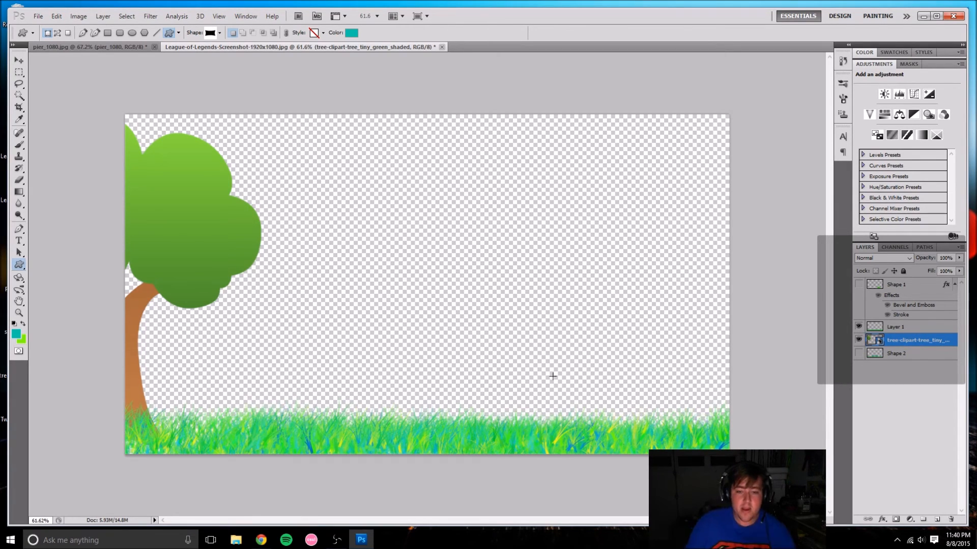
pyautogui.click(898, 328)
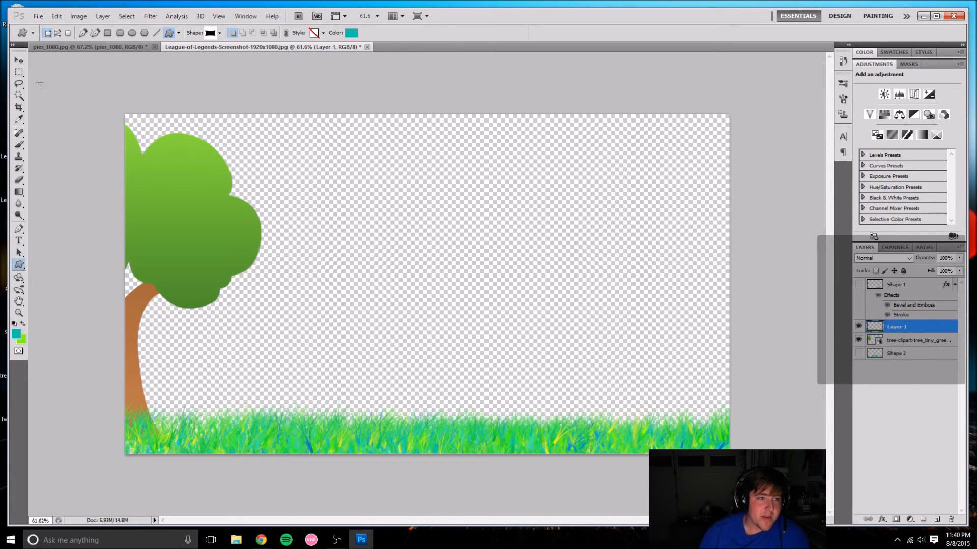
pyautogui.click(19, 146)
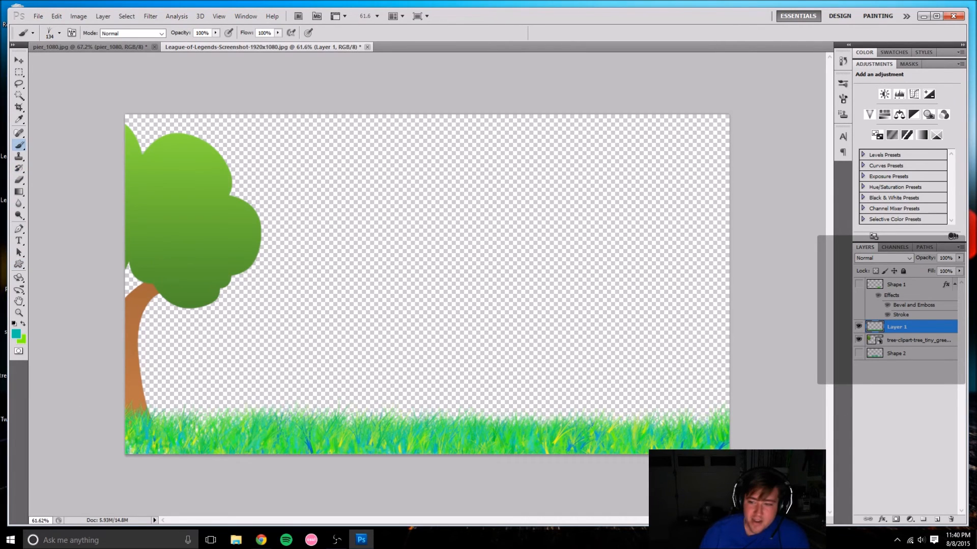
# Return the tree layer above Layer 1 and paint grass over the base of the trunk, rasterizing the tree layer.
pyautogui.moveTo(905, 344); pyautogui.dragTo(905, 323)
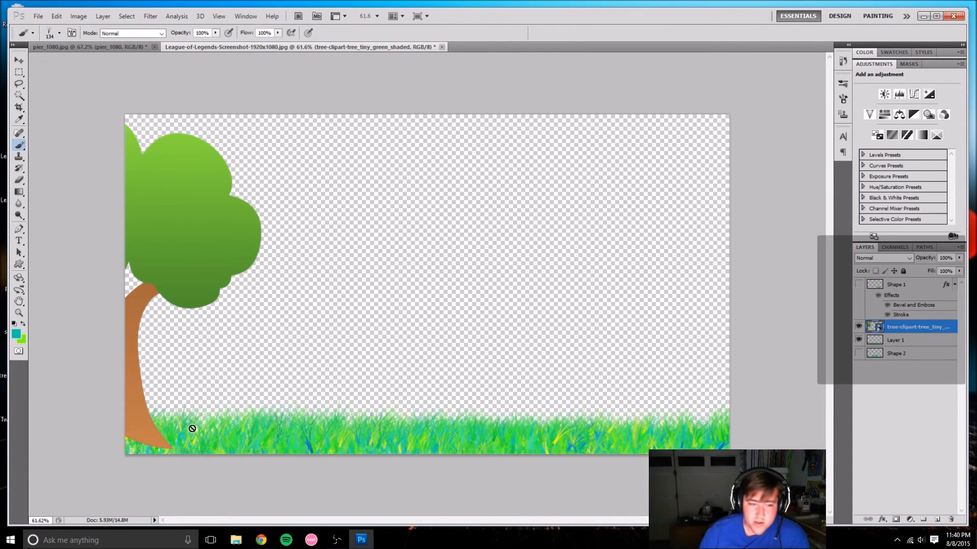
pyautogui.click(160, 441)
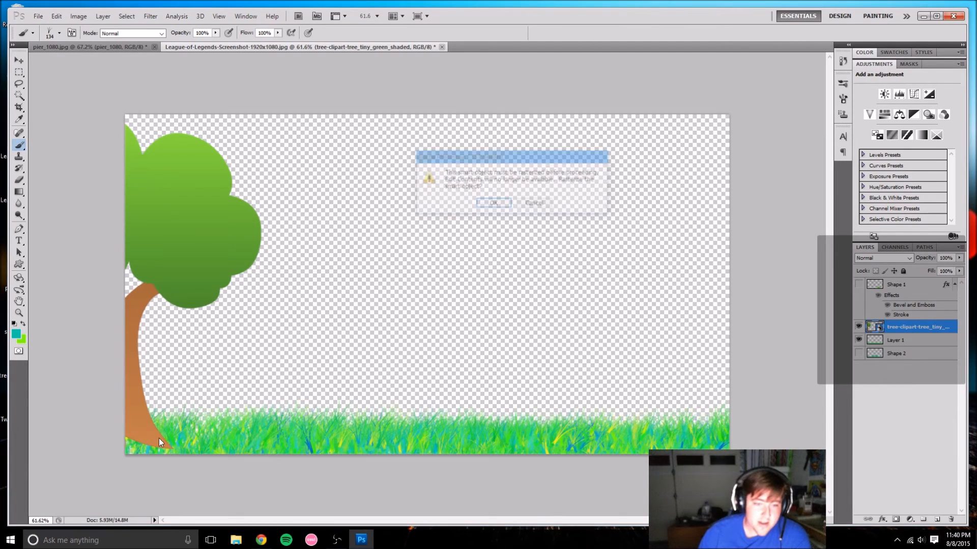
pyautogui.press('Return')
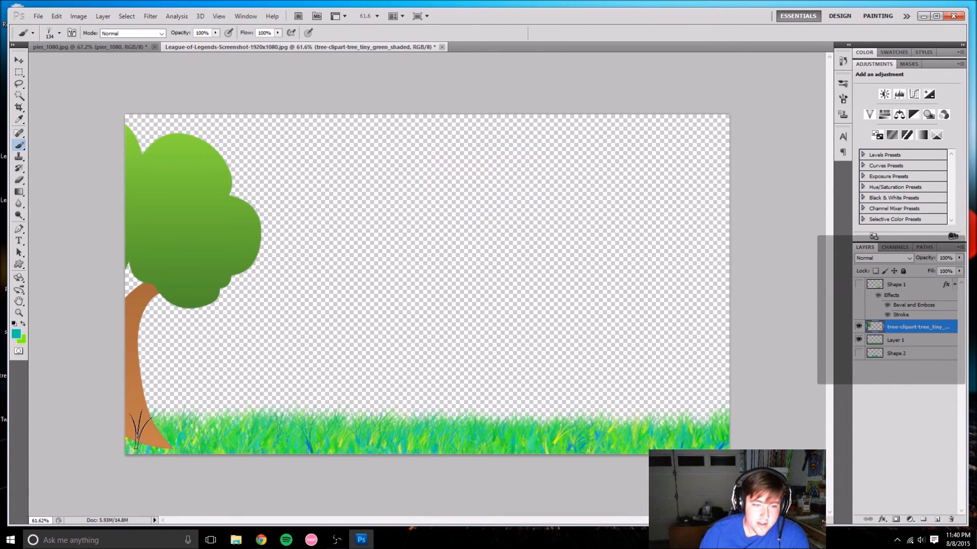
pyautogui.moveTo(101, 443)
pyautogui.mouseDown()
pyautogui.moveTo(199, 434)
pyautogui.moveTo(125, 449)
pyautogui.moveTo(156, 433)
pyautogui.mouseUp()
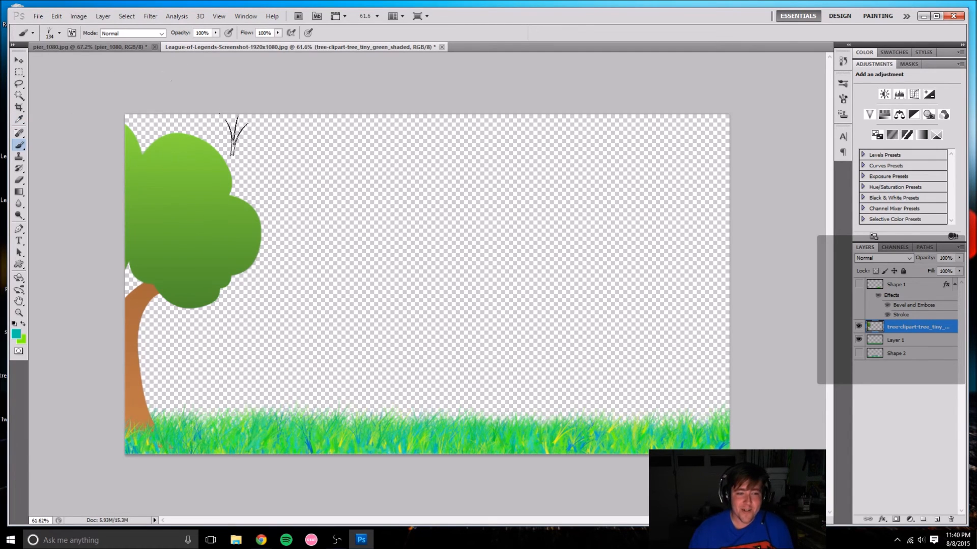
# Nudge the tree to the right with the Move tool so more of its trunk and crown lies inside the canvas.
pyautogui.click(19, 60)
pyautogui.press('Right')
pyautogui.press('Right')
pyautogui.press('Right')
pyautogui.press('Right')
pyautogui.press('Right')
pyautogui.press('Right')
pyautogui.press('Right')
pyautogui.press('Right')
pyautogui.press('Right')
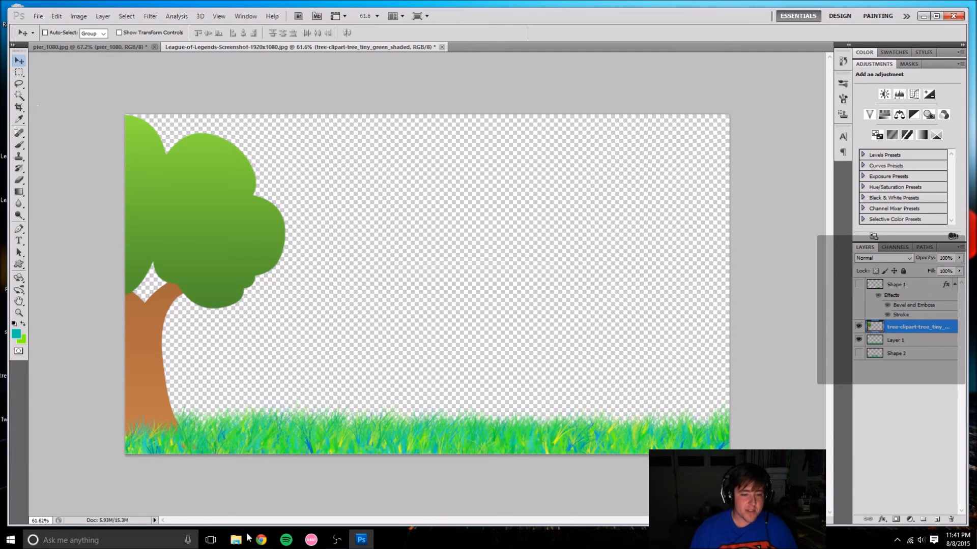
# Select the upper part of the tree's crown with a rectangular marquee and duplicate the tree layer.
pyautogui.click(18, 73)
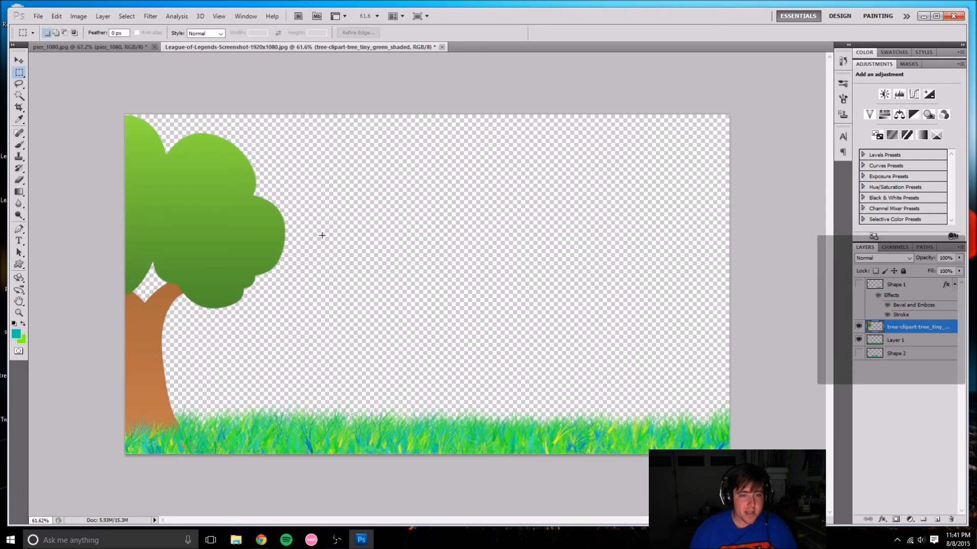
pyautogui.moveTo(8, 130); pyautogui.dragTo(18, 96)
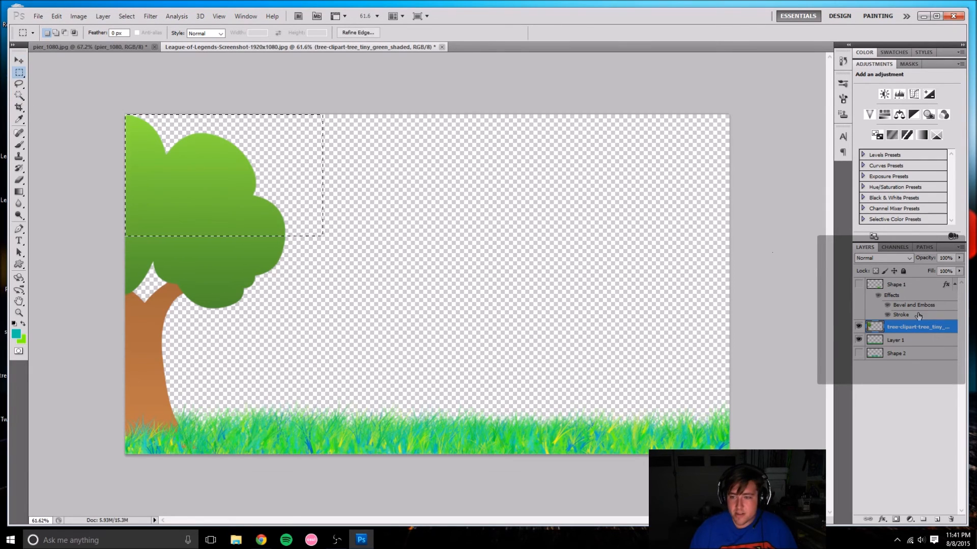
pyautogui.rightClick(919, 328)
pyautogui.click(869, 124)
pyautogui.press('Return')
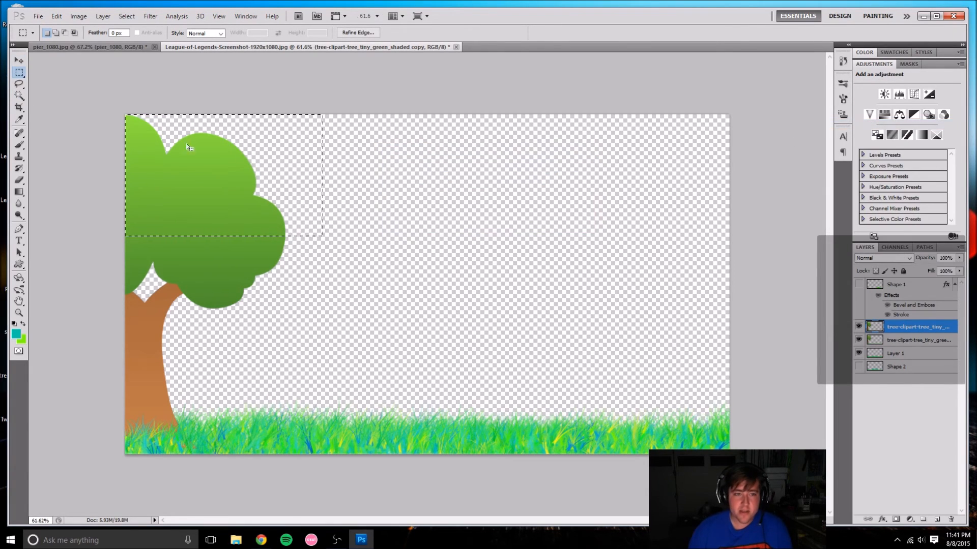
# Move the selected foliage on the copied layer into the canvas's upper-right corner, rotated about 179°.
pyautogui.click(19, 60)
pyautogui.moveTo(255, 204); pyautogui.dragTo(556, 226)
pyautogui.click(119, 33)
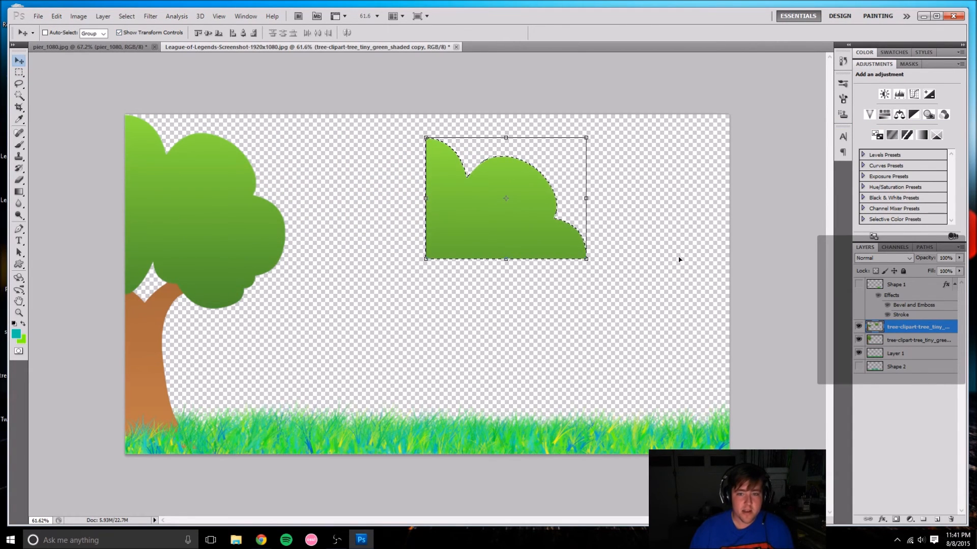
pyautogui.moveTo(605, 259); pyautogui.dragTo(338, 83)
pyautogui.moveTo(553, 227); pyautogui.dragTo(698, 197)
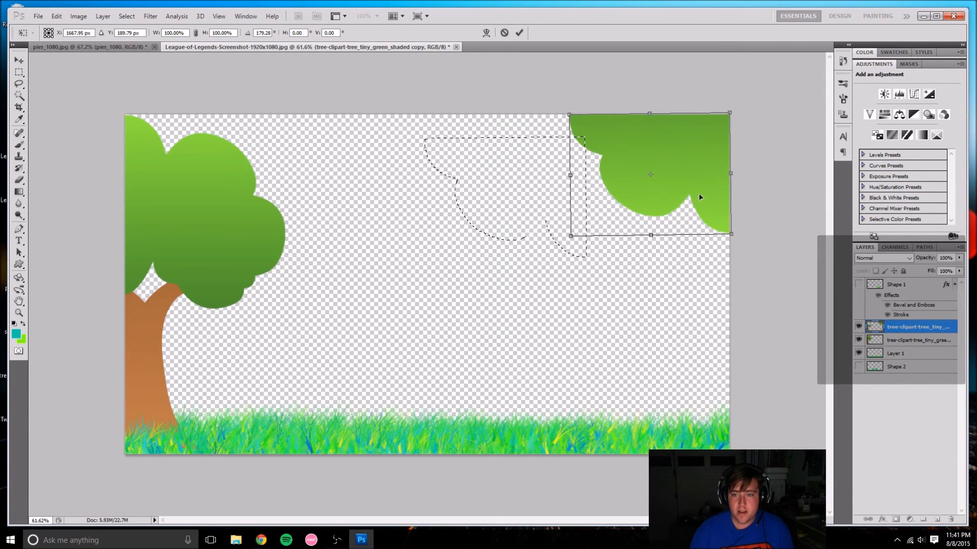
pyautogui.press('Return')
pyautogui.rightClick(928, 328)
pyautogui.click(865, 102)
pyautogui.click(400, 282)
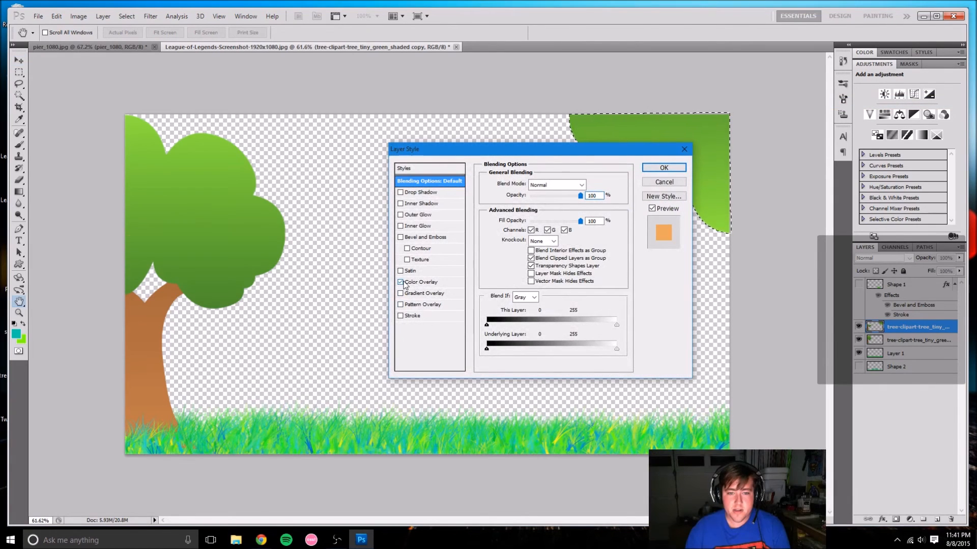
pyautogui.click(663, 182)
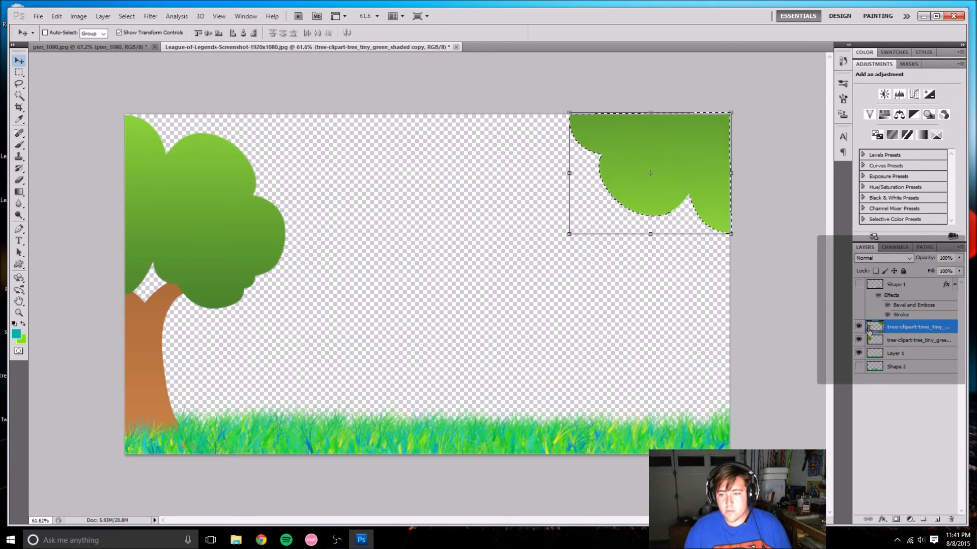
# Delete the leftover tree parts on the copied layer within a marquee over the canvas's left third, and clear the selection.
pyautogui.press('m')
pyautogui.moveTo(330, 113); pyautogui.dragTo(124, 456)
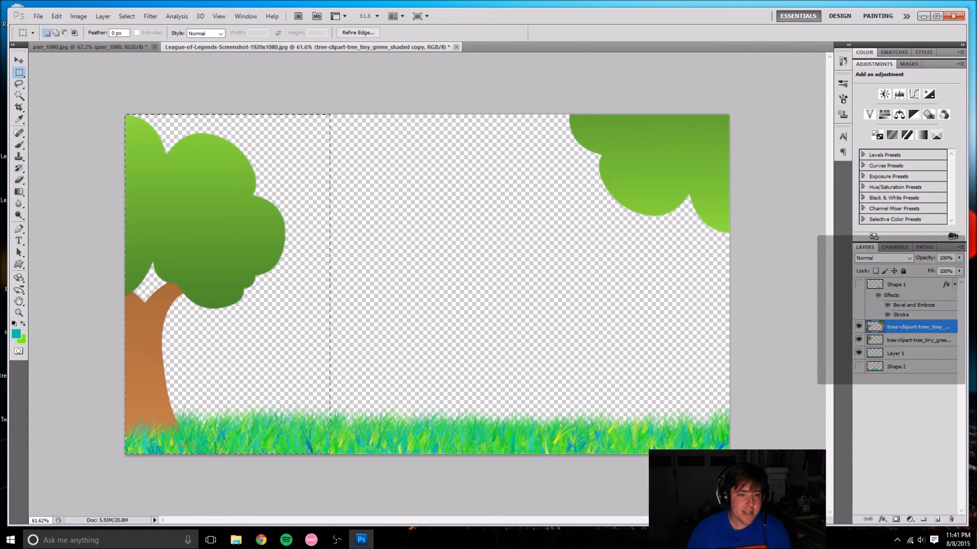
pyautogui.hotkey('ctrl', 'd')
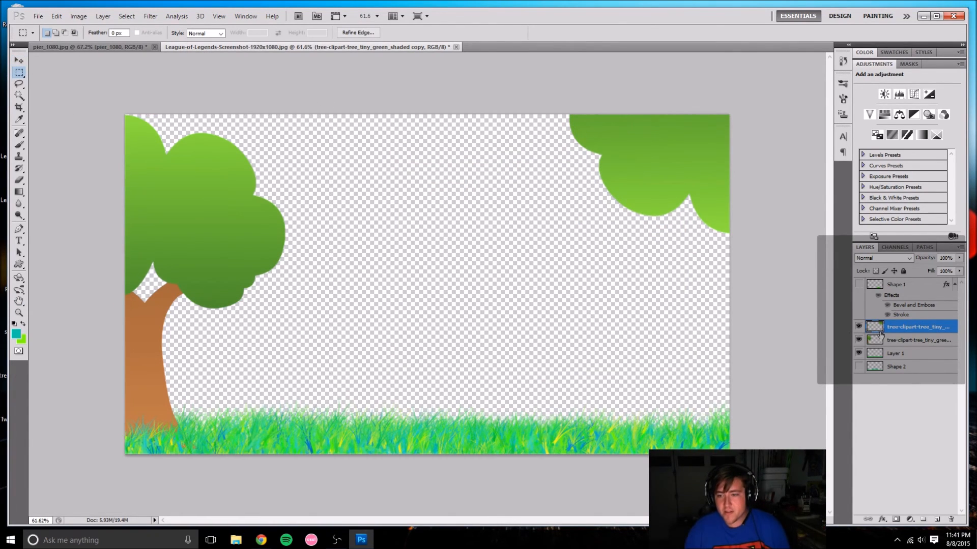
# Add a white Color Overlay to the copied foliage layer's style and set its blend mode to Darken.
pyautogui.rightClick(908, 331)
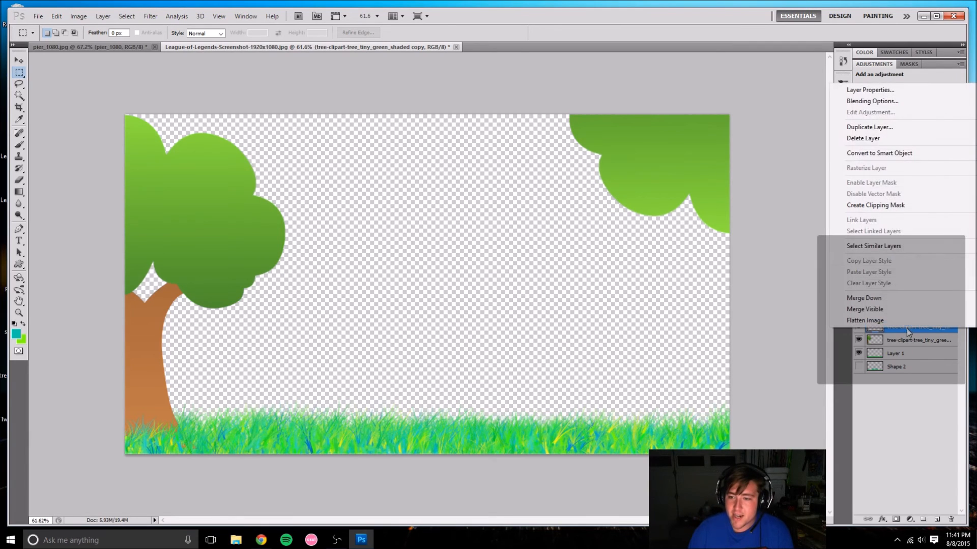
pyautogui.click(869, 100)
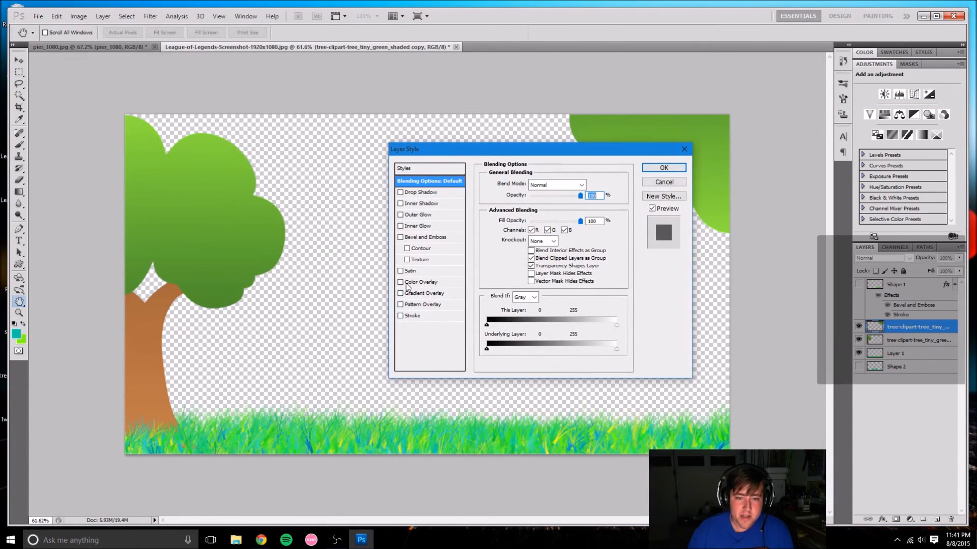
pyautogui.click(425, 283)
pyautogui.click(586, 185)
pyautogui.moveTo(654, 183); pyautogui.dragTo(515, 50)
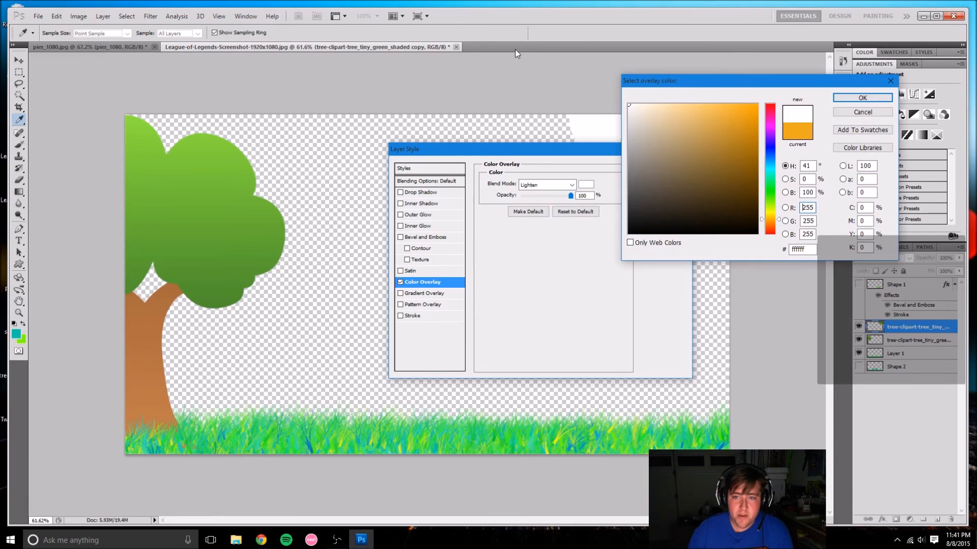
pyautogui.click(862, 98)
pyautogui.moveTo(531, 154); pyautogui.dragTo(361, 163)
pyautogui.click(379, 192)
pyautogui.click(391, 220)
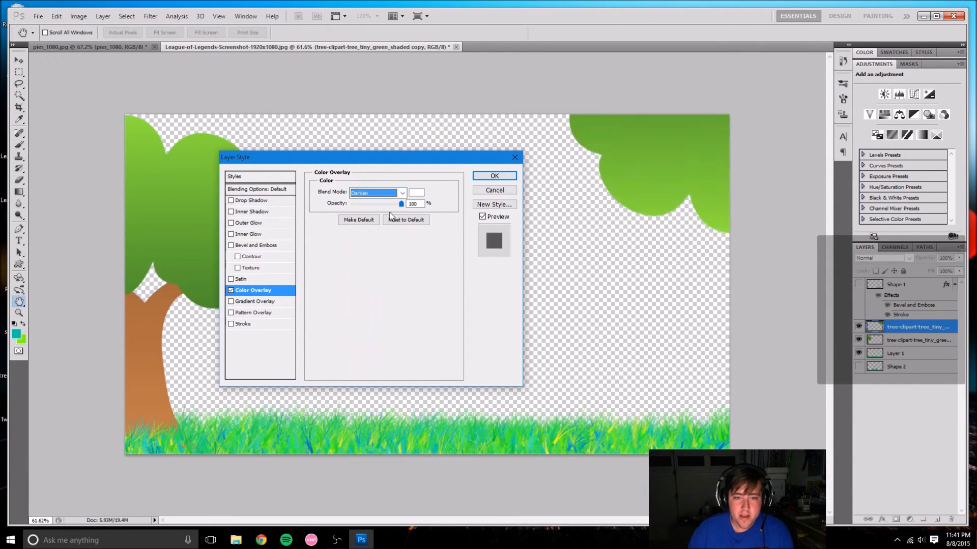
# Try the other Color Overlay blend modes up to Luminosity on the foliage and set the mode to Normal.
pyautogui.press('Down')
pyautogui.press('Down')
pyautogui.press('Down')
pyautogui.press('Down')
pyautogui.press('Down')
pyautogui.press('Down')
pyautogui.press('Down')
pyautogui.press('Down')
pyautogui.press('Down')
pyautogui.press('Down')
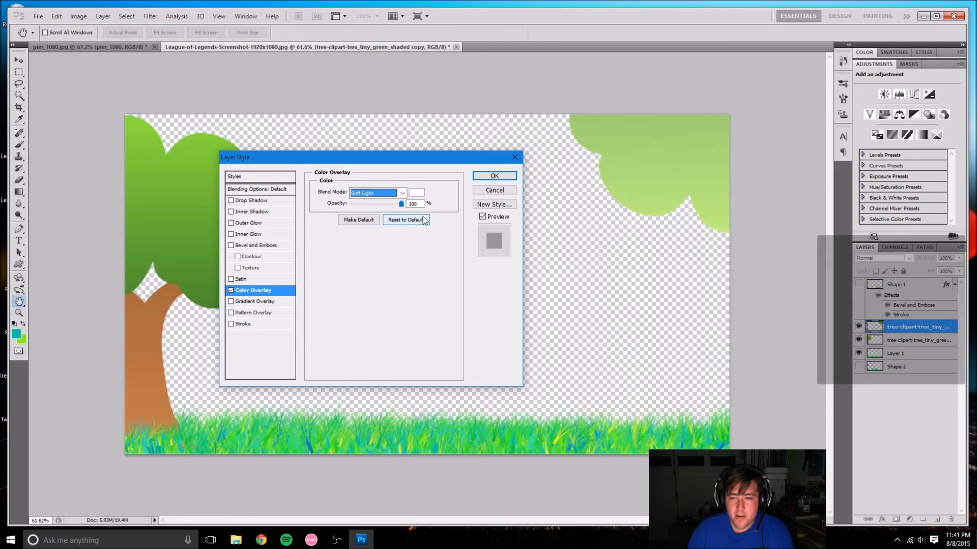
pyautogui.press('Down')
pyautogui.press('Down')
pyautogui.press('Down')
pyautogui.press('Down')
pyautogui.press('Down')
pyautogui.press('Down')
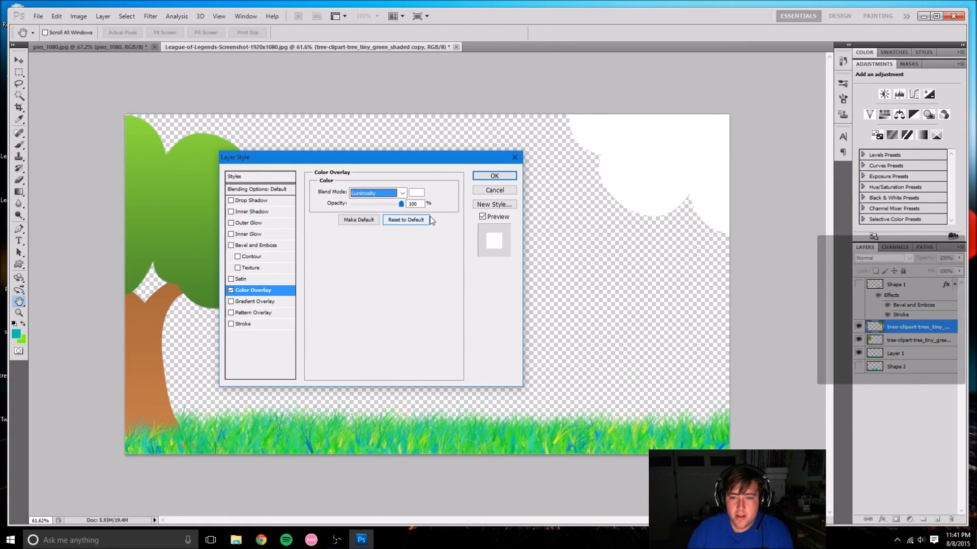
pyautogui.click(403, 193)
pyautogui.click(374, 201)
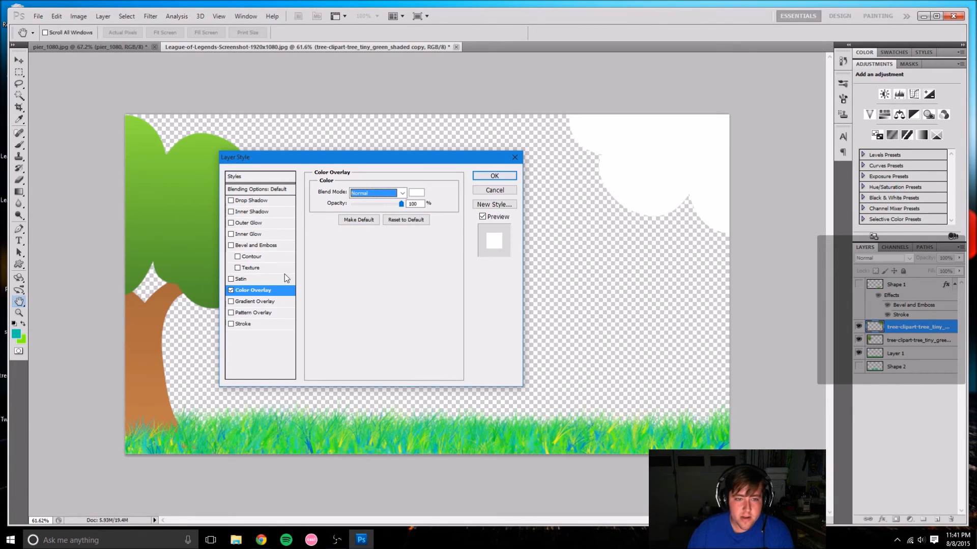
# Replace the Color Overlay on the foliage layer with a reversed black-to-white linear Gradient Overlay.
pyautogui.click(264, 302)
pyautogui.click(231, 291)
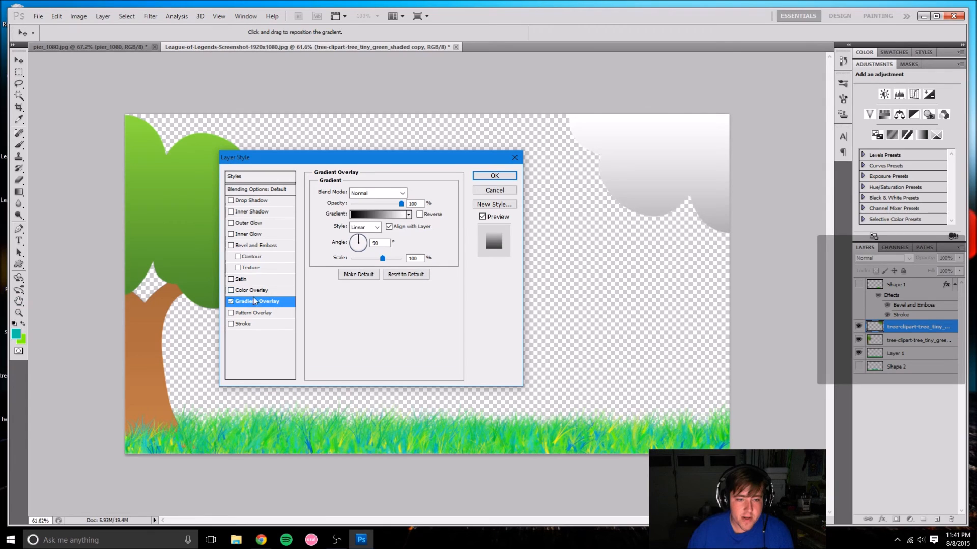
pyautogui.click(390, 217)
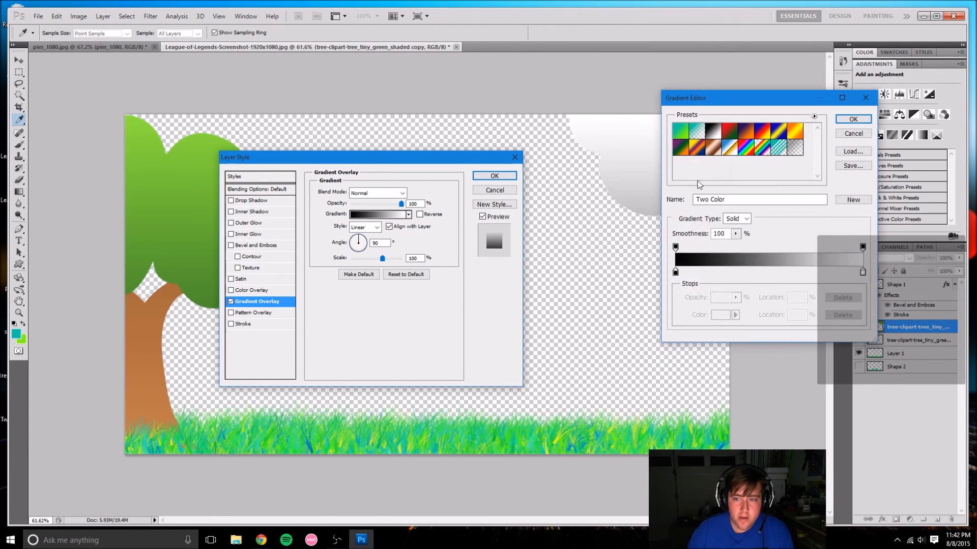
pyautogui.click(853, 133)
pyautogui.click(419, 214)
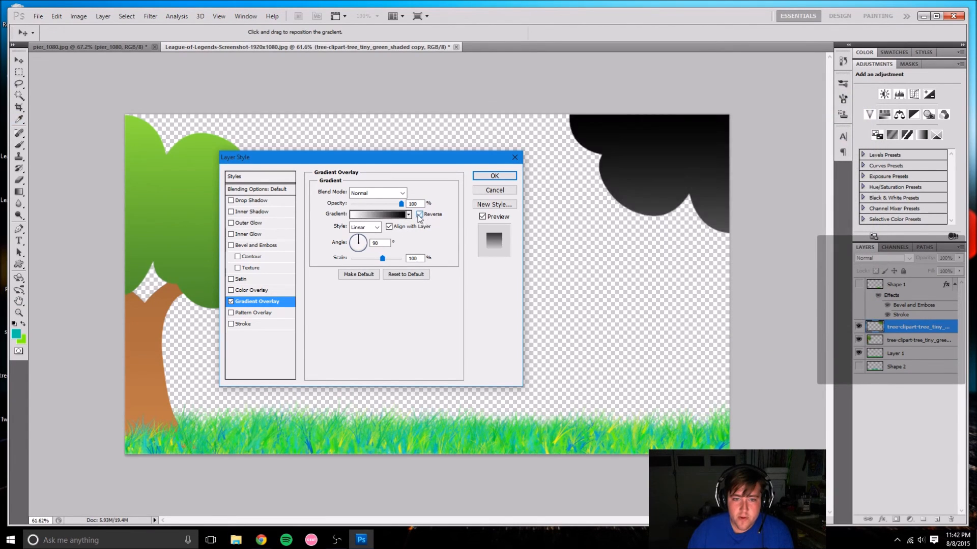
# Move the gradient's white colour stop to about the middle, with a second white stop beside it, and apply the layer style.
pyautogui.click(387, 214)
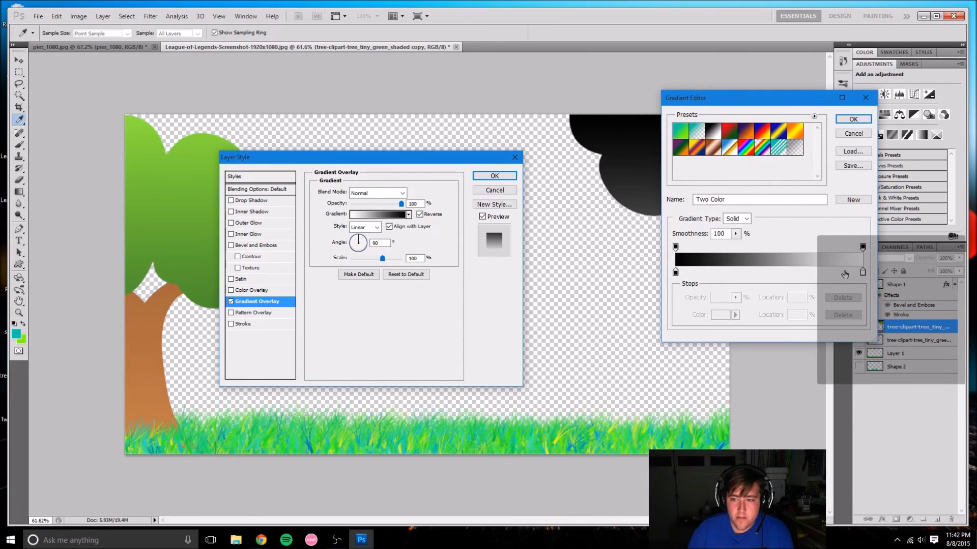
pyautogui.moveTo(846, 272); pyautogui.dragTo(825, 273)
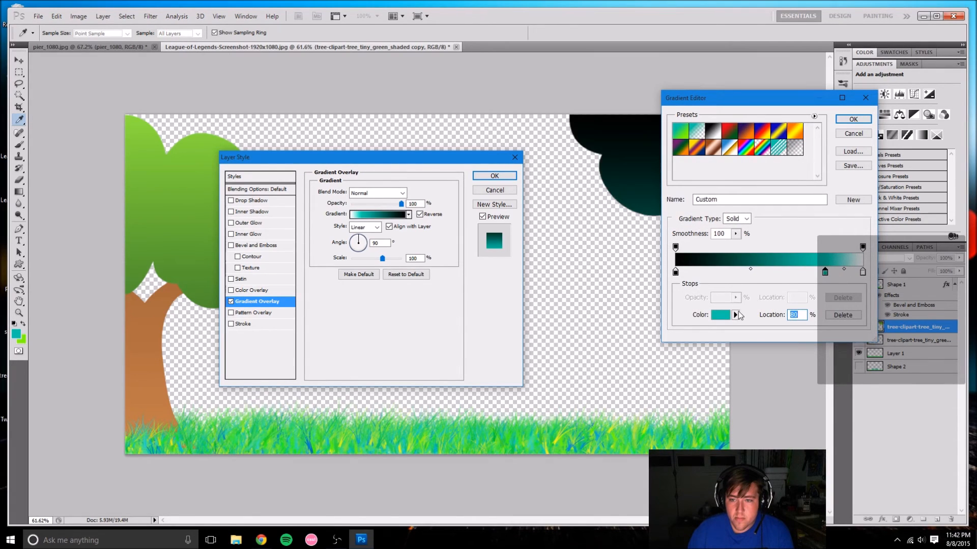
pyautogui.click(843, 316)
pyautogui.moveTo(862, 273); pyautogui.dragTo(753, 271)
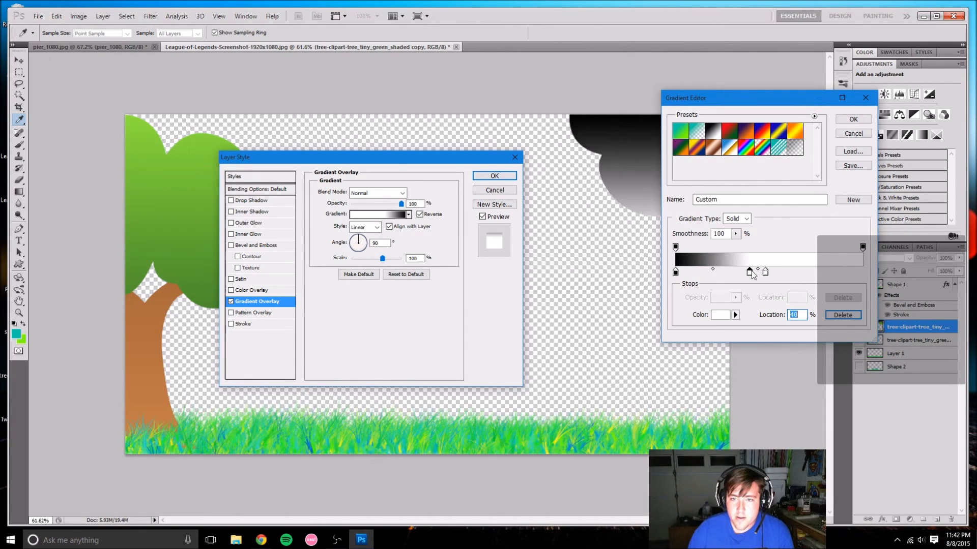
pyautogui.click(855, 119)
pyautogui.click(511, 176)
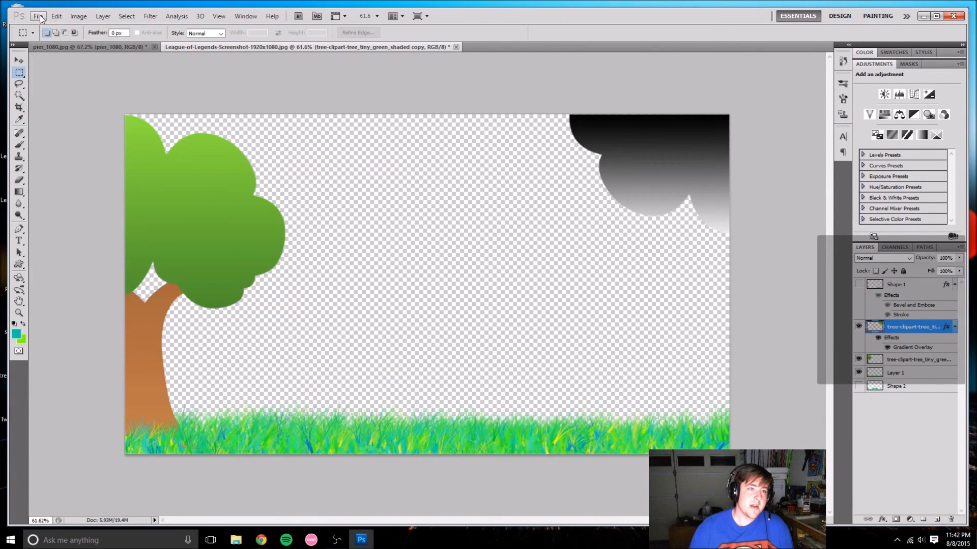
pyautogui.click(57, 15)
pyautogui.moveTo(36, 12)
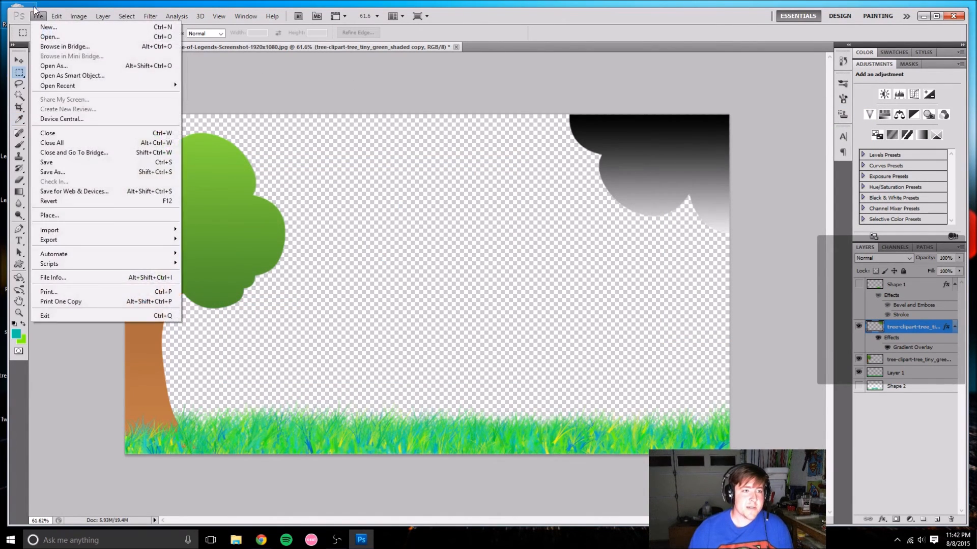
pyautogui.click(53, 172)
pyautogui.click(615, 274)
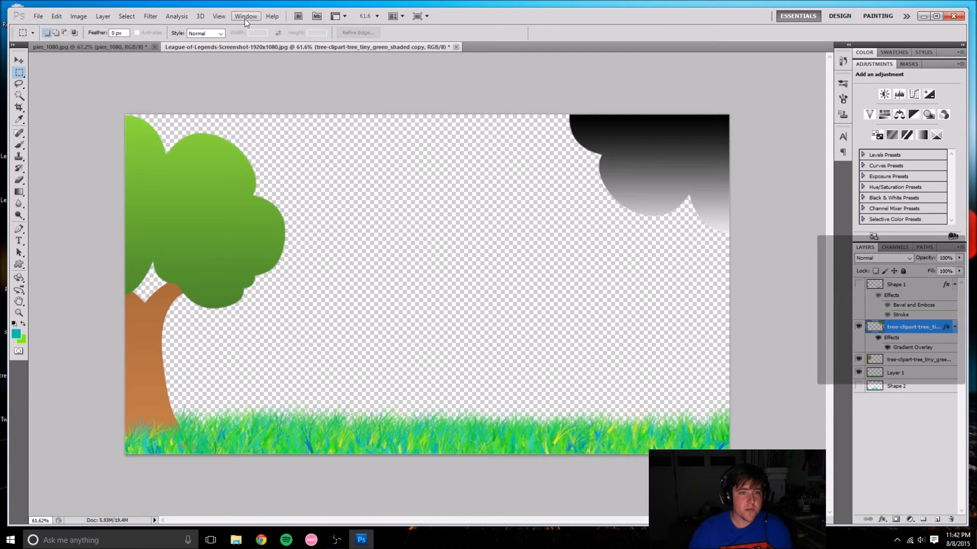
# Try to set the rectangular marquee to a fixed ratio with a width of 1920.
pyautogui.click(221, 33)
pyautogui.click(207, 52)
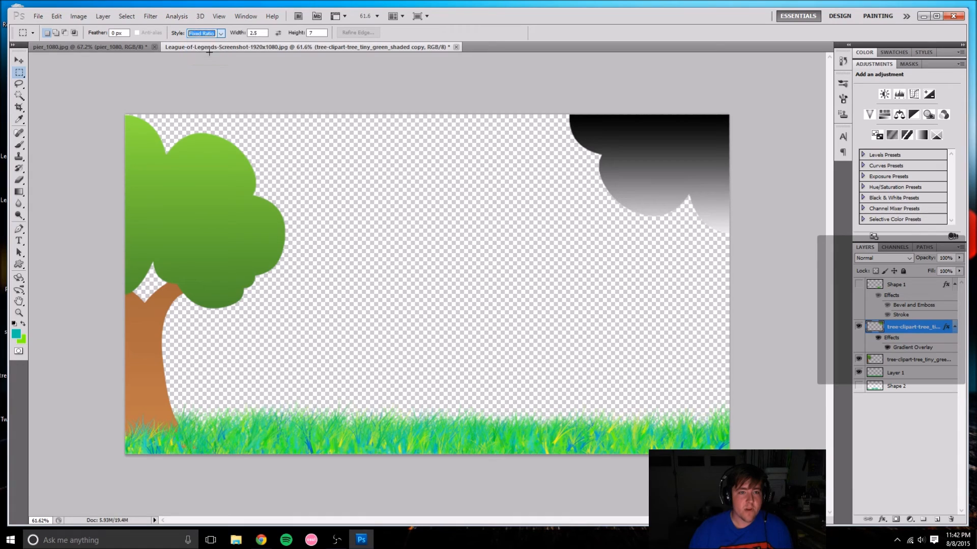
pyautogui.click(259, 32)
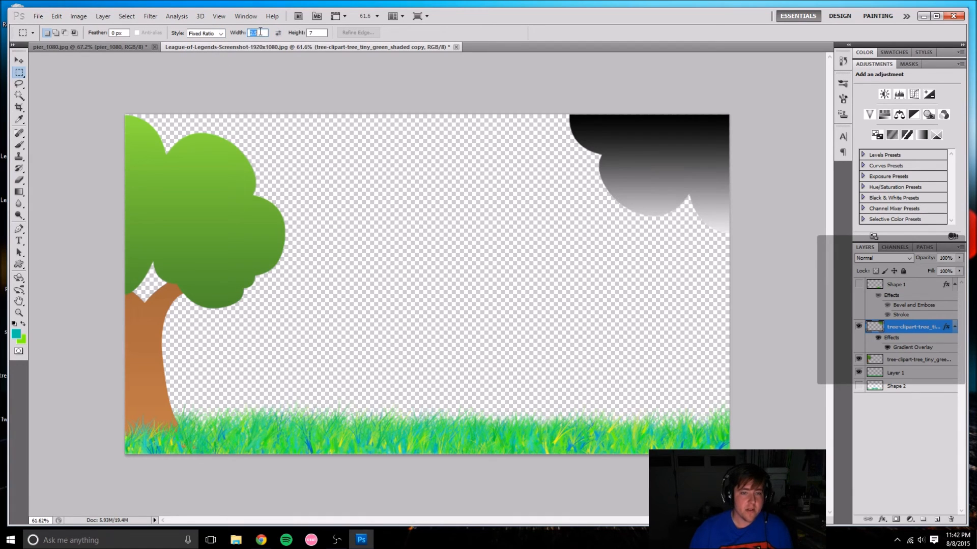
pyautogui.write('1920')
pyautogui.press('Return')
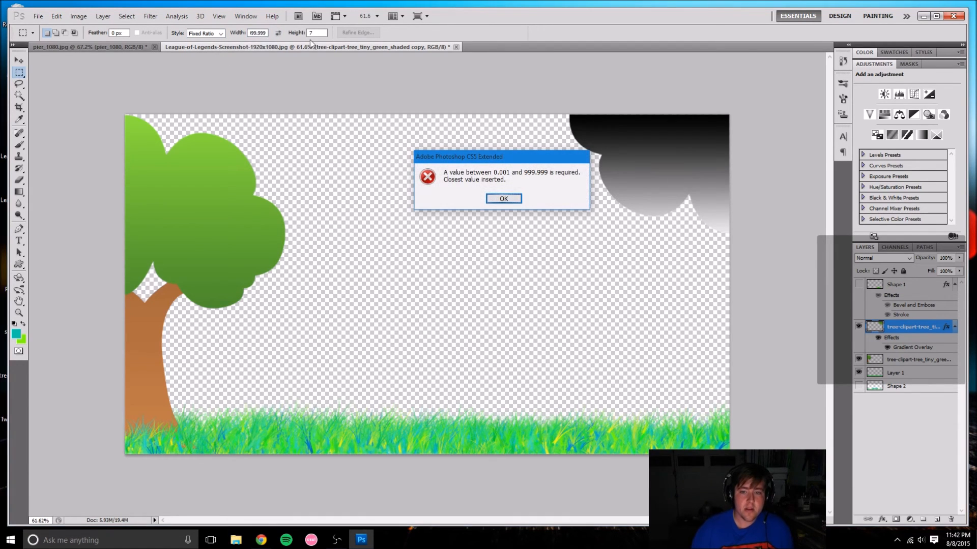
pyautogui.click(508, 200)
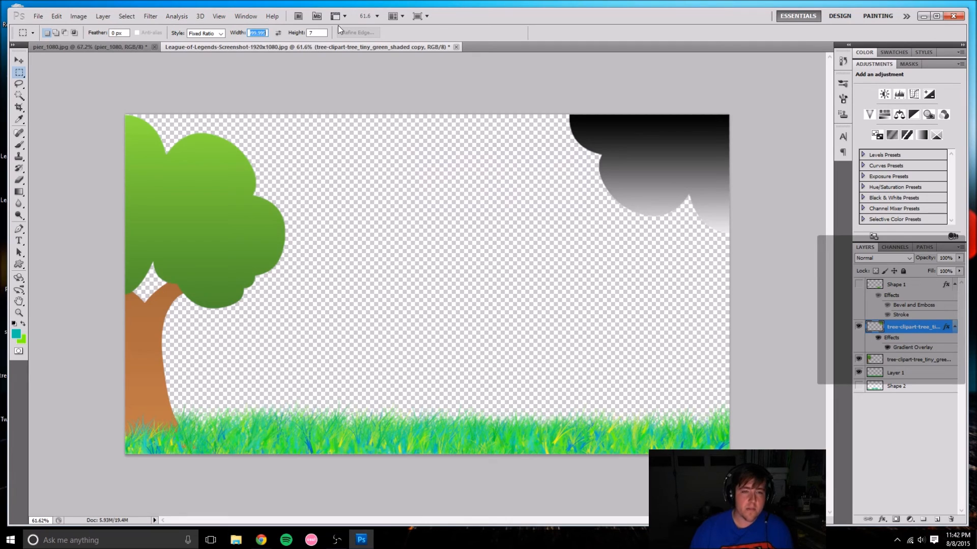
# Try to set the rectangular marquee to a fixed size with a width of 129.
pyautogui.click(206, 33)
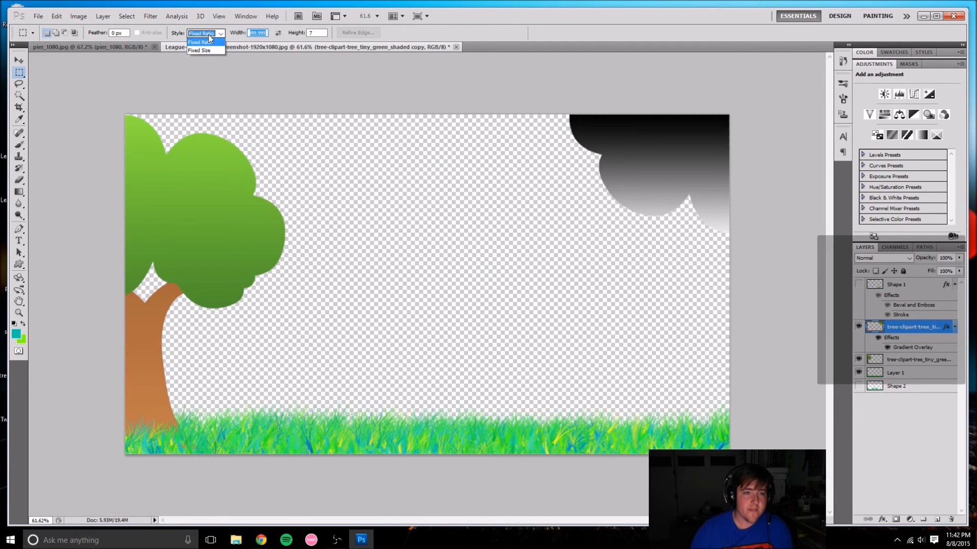
pyautogui.click(213, 57)
pyautogui.doubleClick(265, 32)
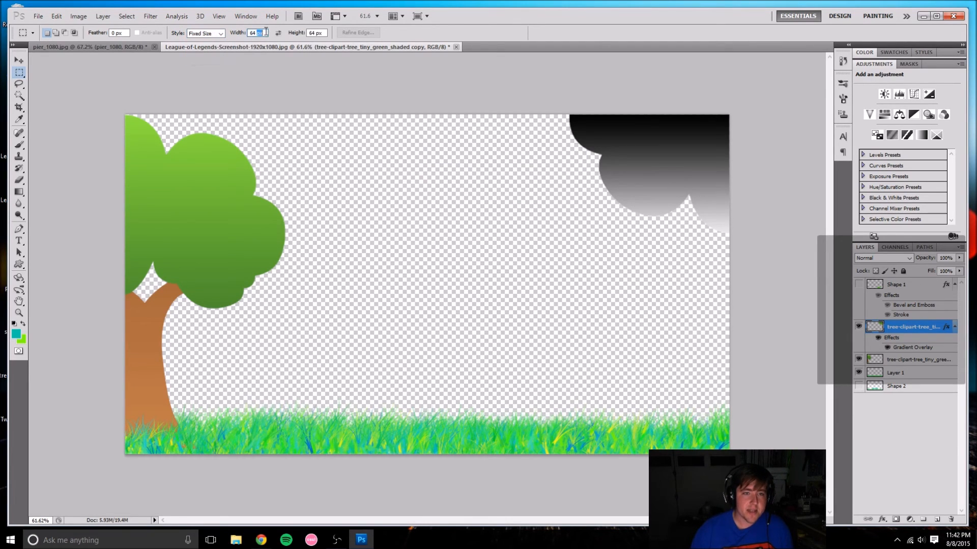
pyautogui.press('BackSpace')
pyautogui.press('BackSpace')
pyautogui.press('BackSpace')
pyautogui.press('BackSpace')
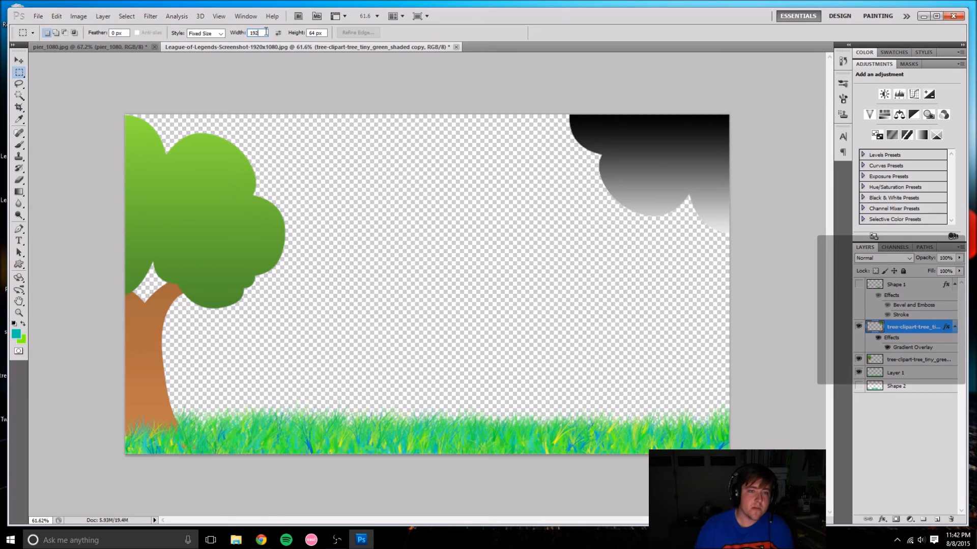
pyautogui.write('129')
pyautogui.press('Tab')
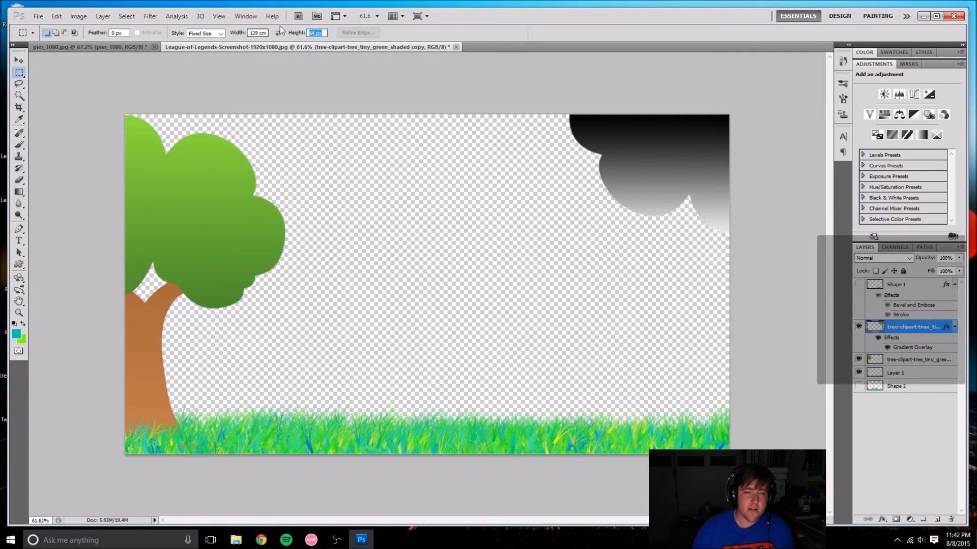
pyautogui.press('Return')
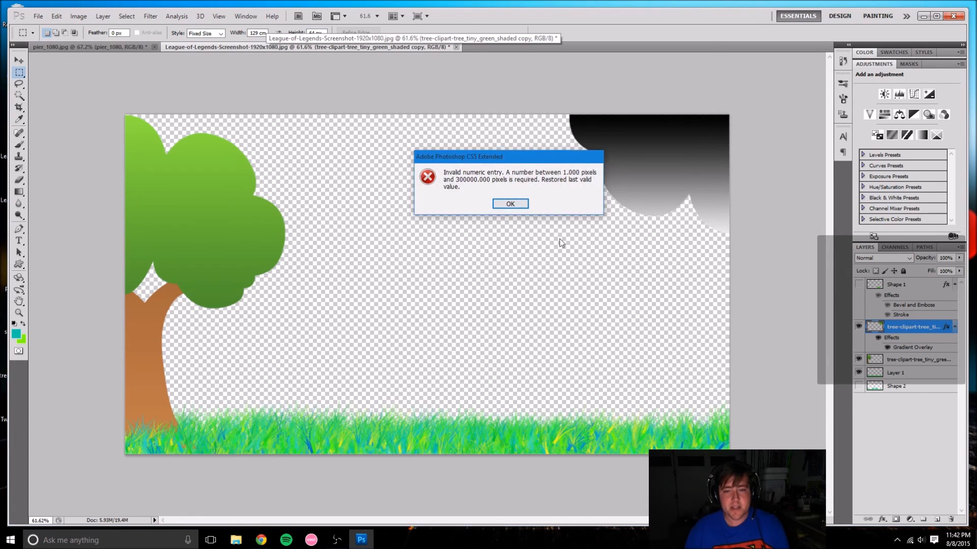
pyautogui.click(508, 203)
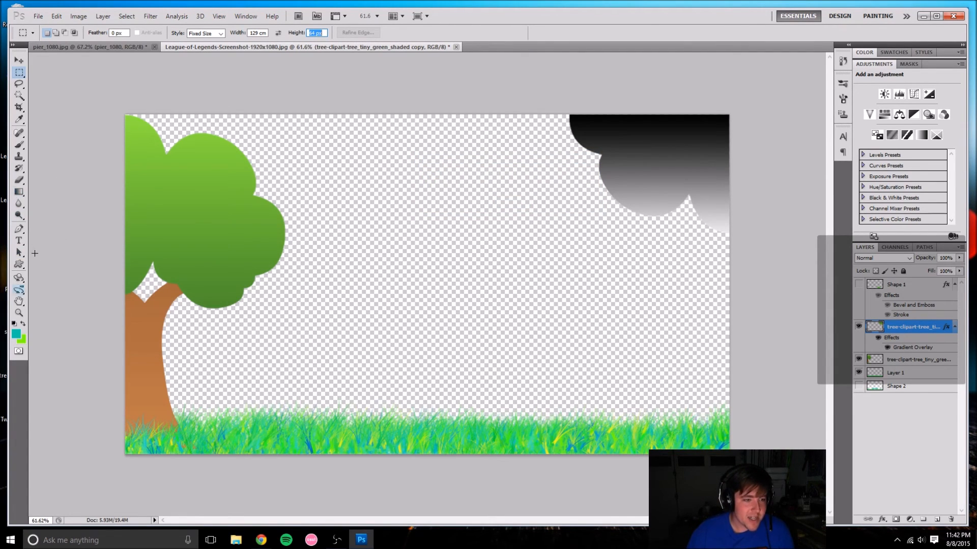
# Draw a teal rectangle in 1920 by 1080 proportions over the dark foliage in the canvas's upper-right corner.
pyautogui.click(19, 264)
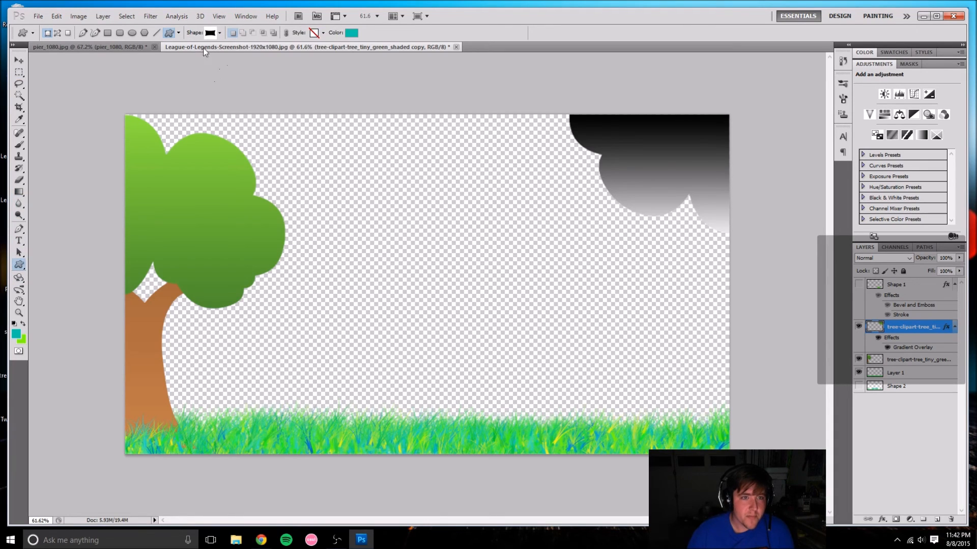
pyautogui.click(180, 32)
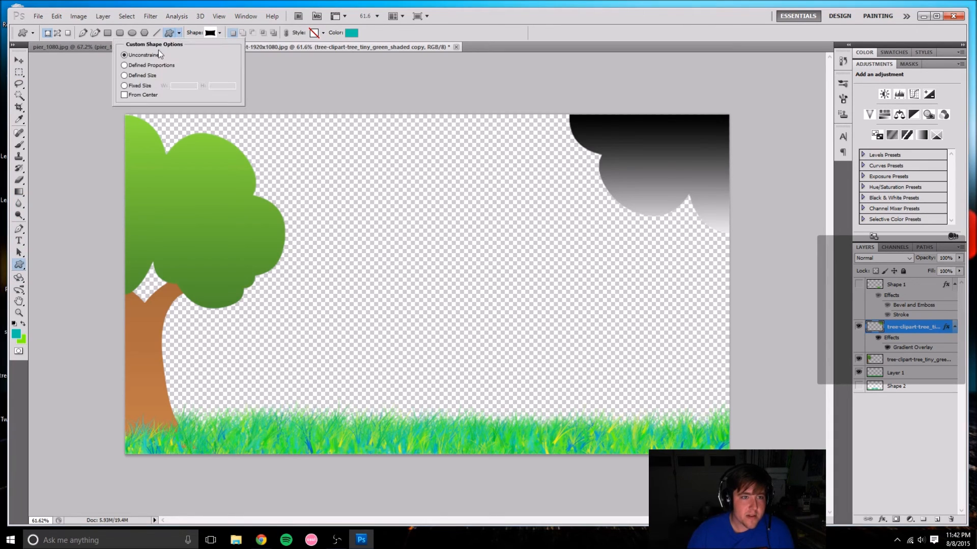
pyautogui.click(124, 75)
pyautogui.click(107, 33)
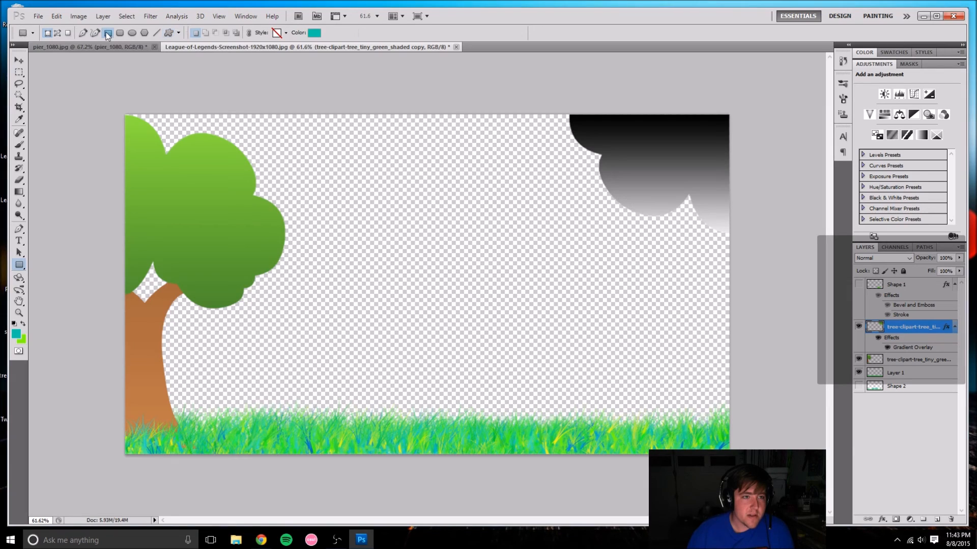
pyautogui.click(179, 33)
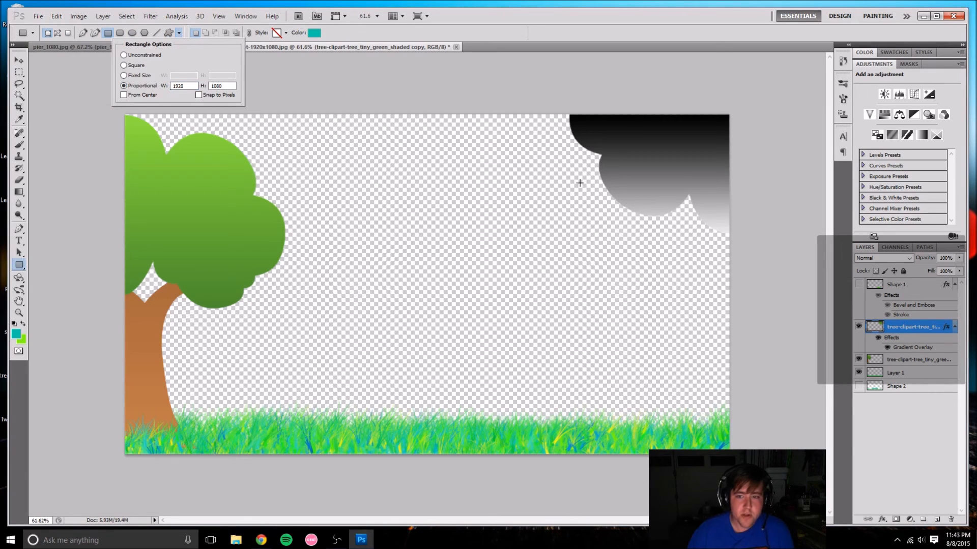
pyautogui.moveTo(616, 124); pyautogui.dragTo(722, 190)
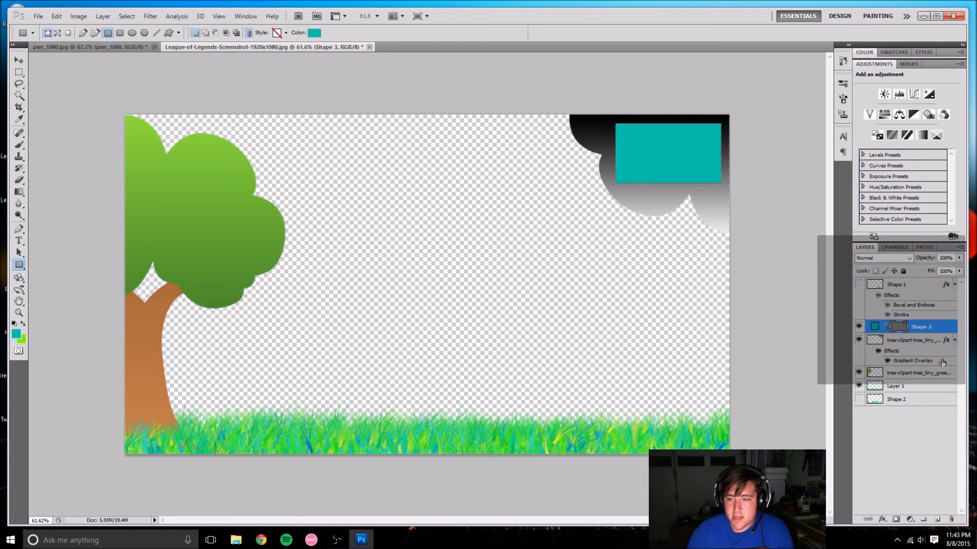
# Rasterize the teal rectangle's layer and clear its fill within a selection of its outline.
pyautogui.rightClick(925, 329)
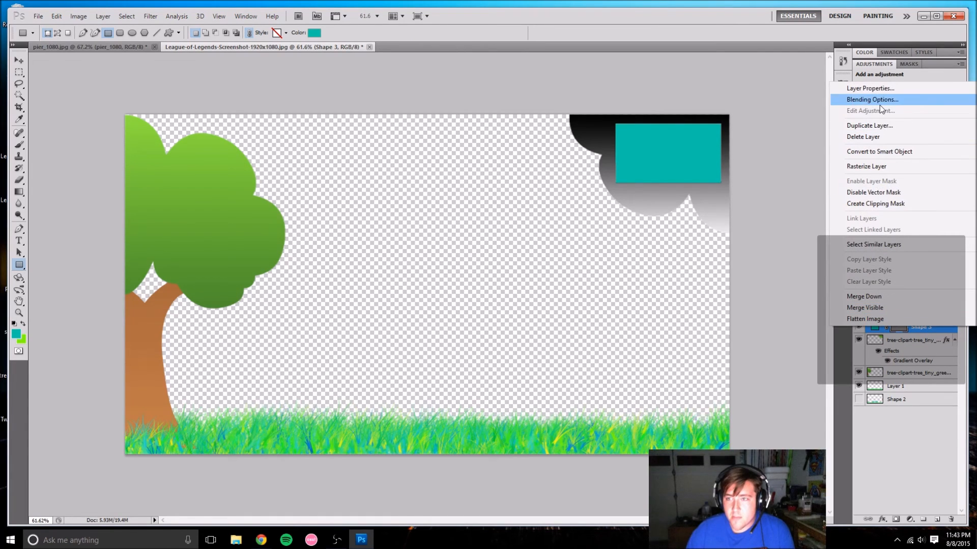
pyautogui.click(930, 447)
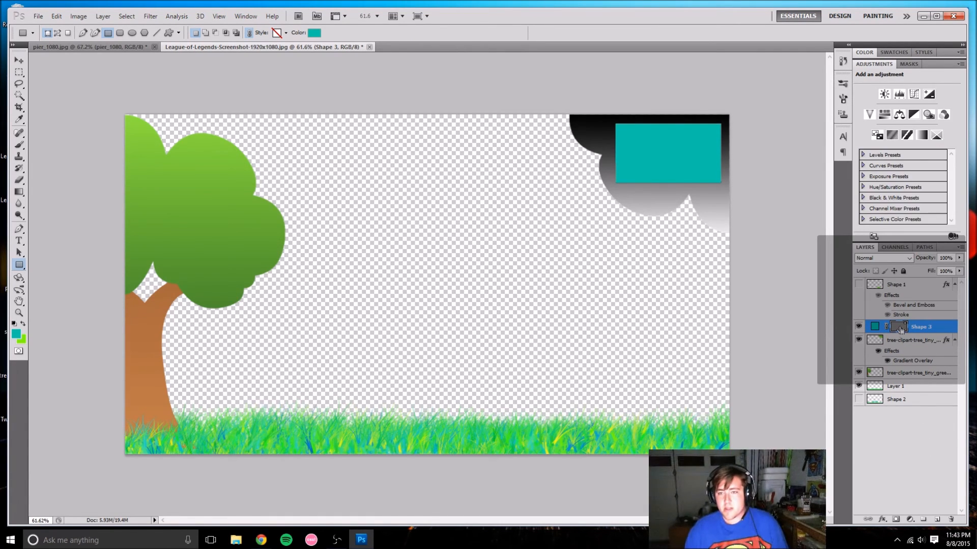
pyautogui.rightClick(915, 330)
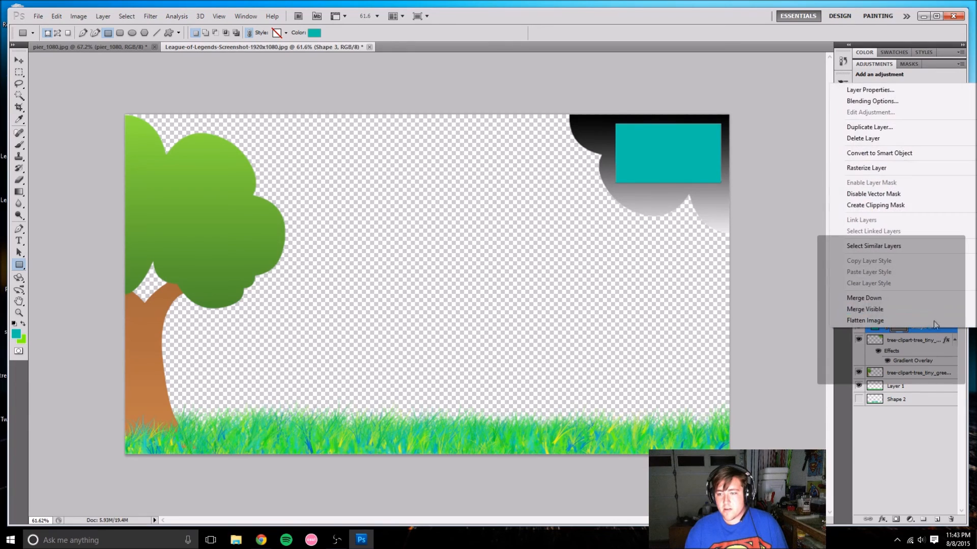
pyautogui.click(873, 168)
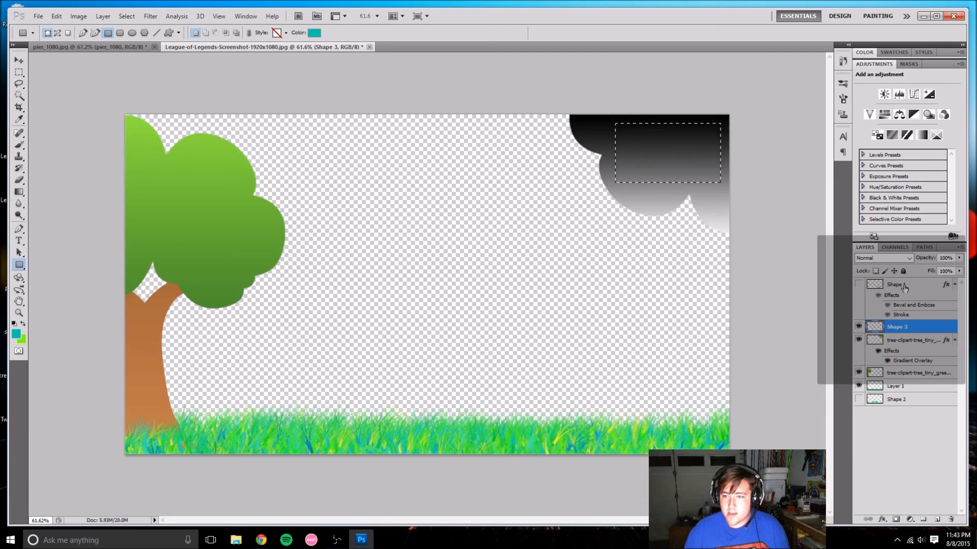
# Clear the selected rectangle from the dark foliage layer and add an Inner Glow effect to that layer.
pyautogui.click(896, 341)
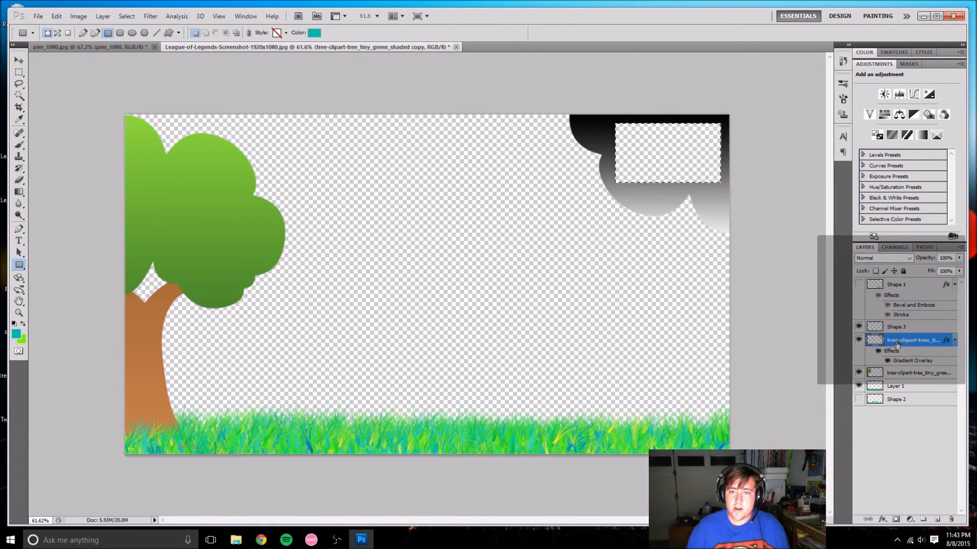
pyautogui.rightClick(911, 344)
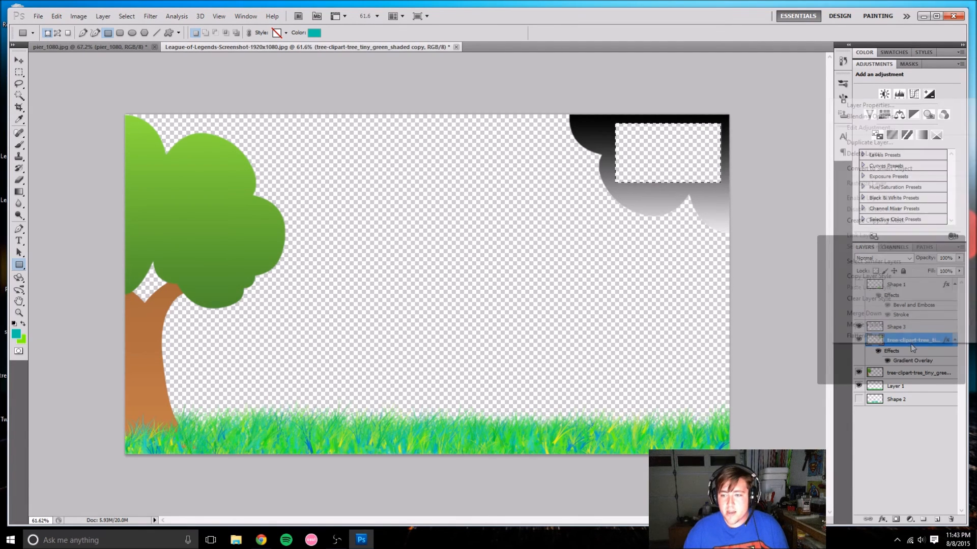
pyautogui.click(873, 116)
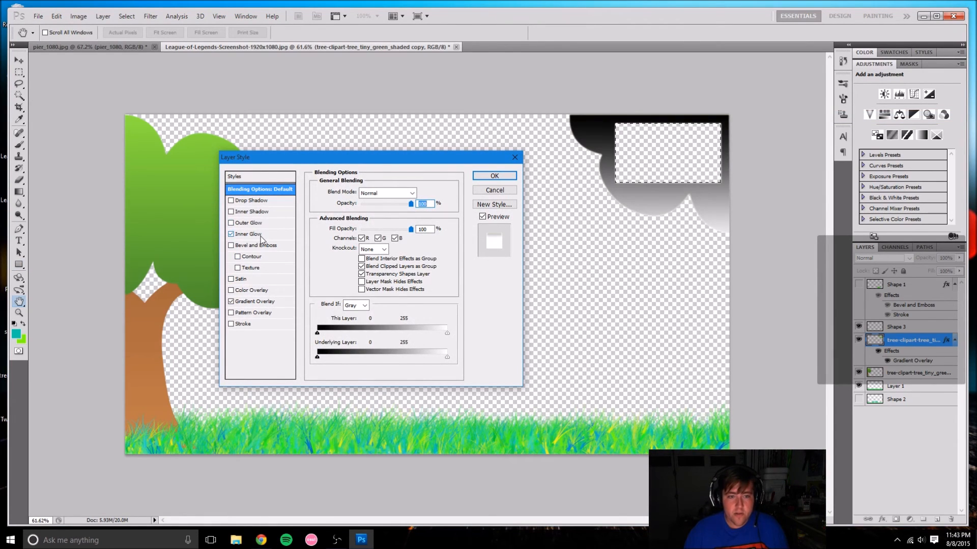
pyautogui.click(258, 236)
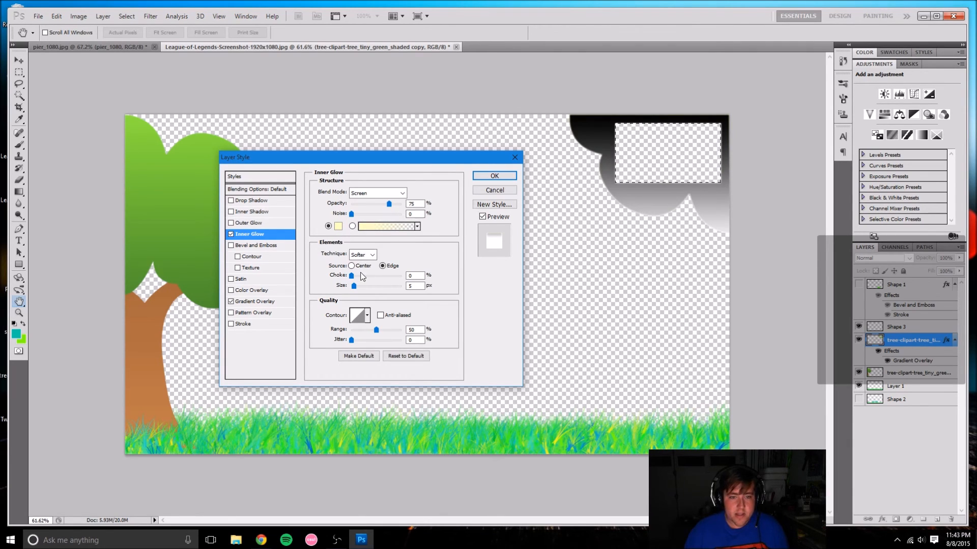
pyautogui.moveTo(355, 287); pyautogui.dragTo(358, 289)
pyautogui.click(486, 176)
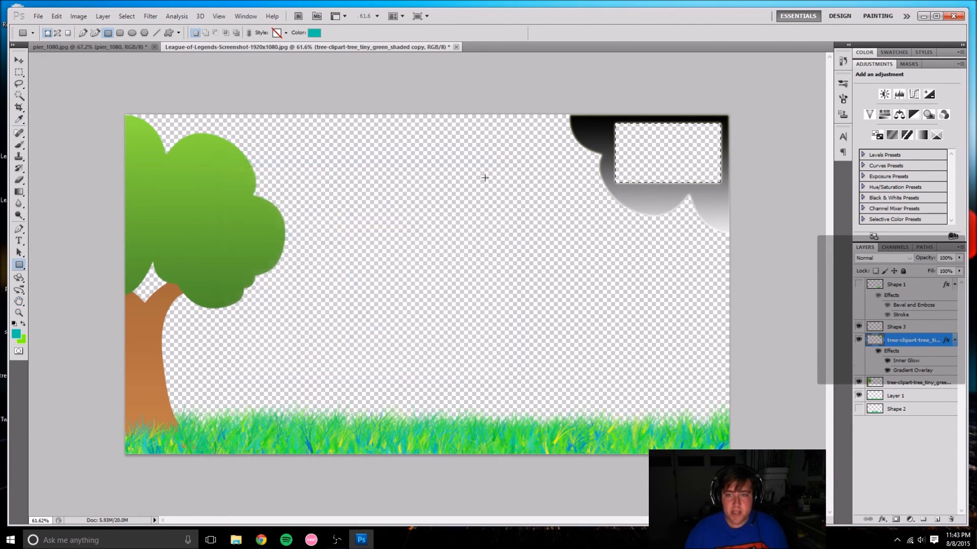
# Save a PNG copy of the overlay to the Desktop as yomomma.
pyautogui.click(38, 16)
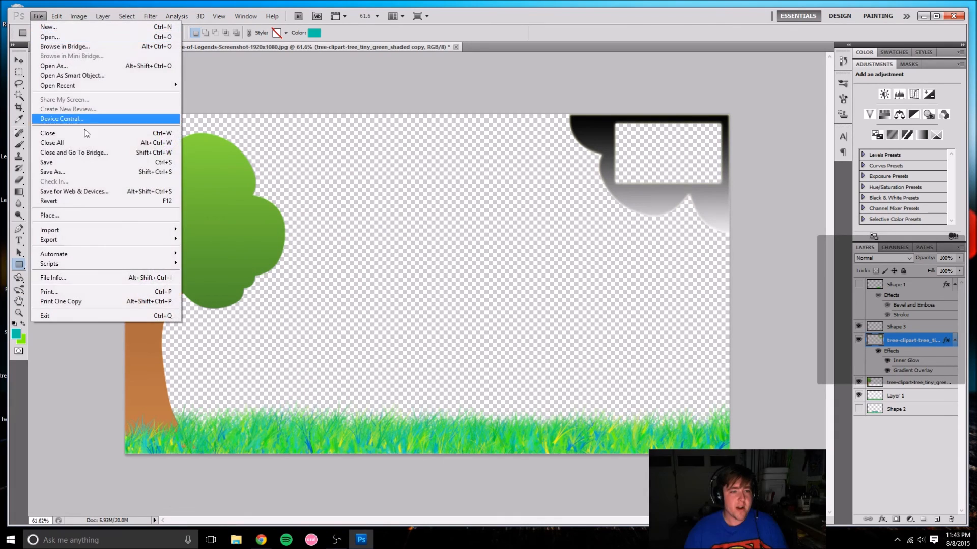
pyautogui.click(66, 171)
pyautogui.click(519, 275)
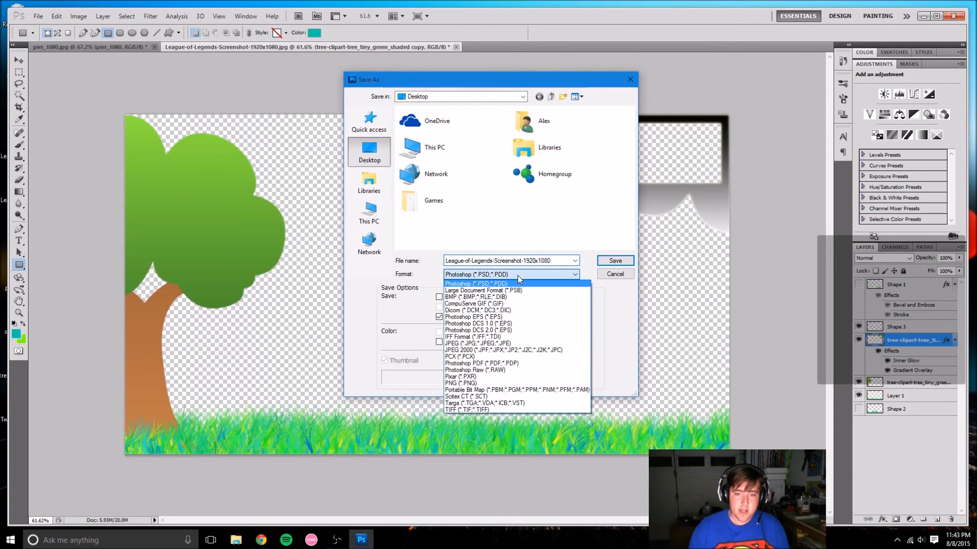
pyautogui.click(508, 383)
pyautogui.moveTo(569, 261); pyautogui.dragTo(180, 211)
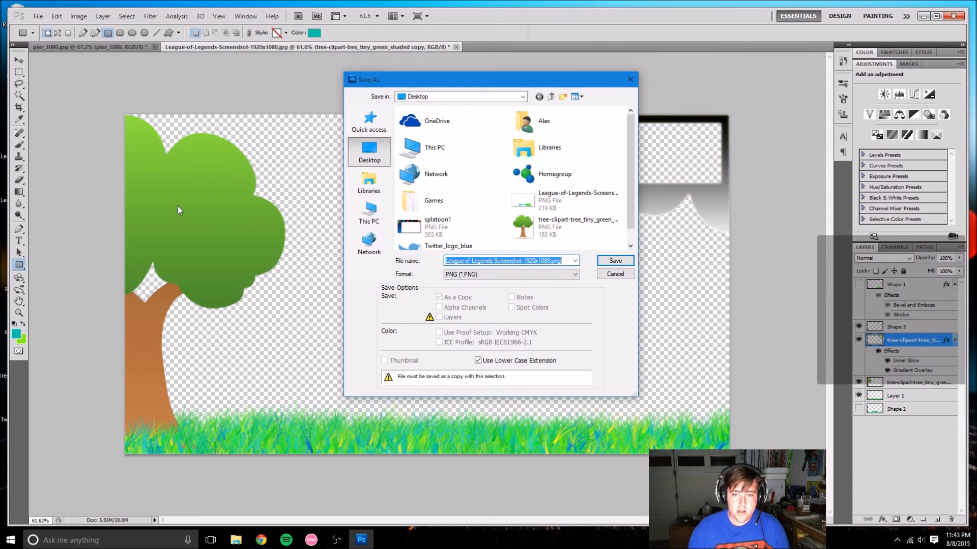
pyautogui.write('yomomma')
pyautogui.press('Return')
pyautogui.press('Return')
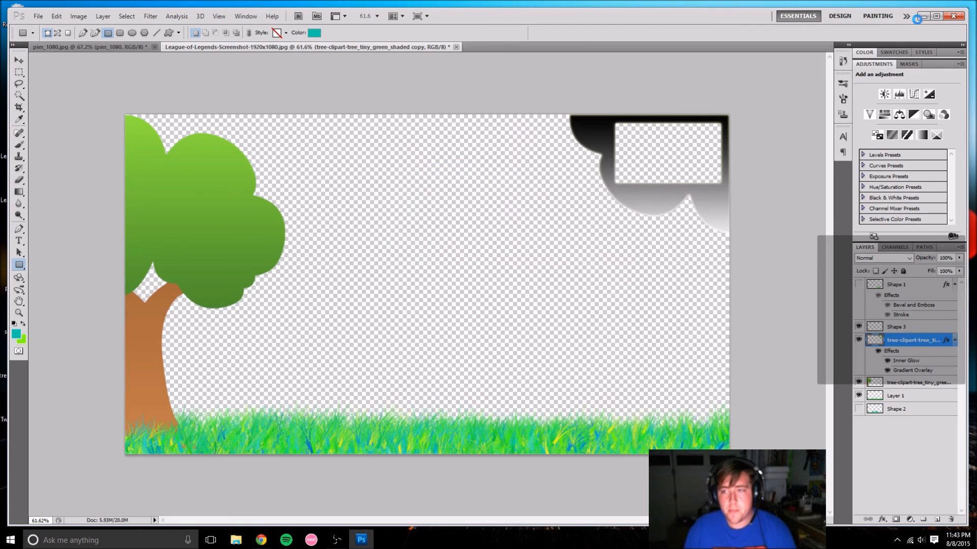
# Switch to Open Broadcaster Software and add an image source named Overlay21 to the Default Monitor scene.
pyautogui.click(923, 16)
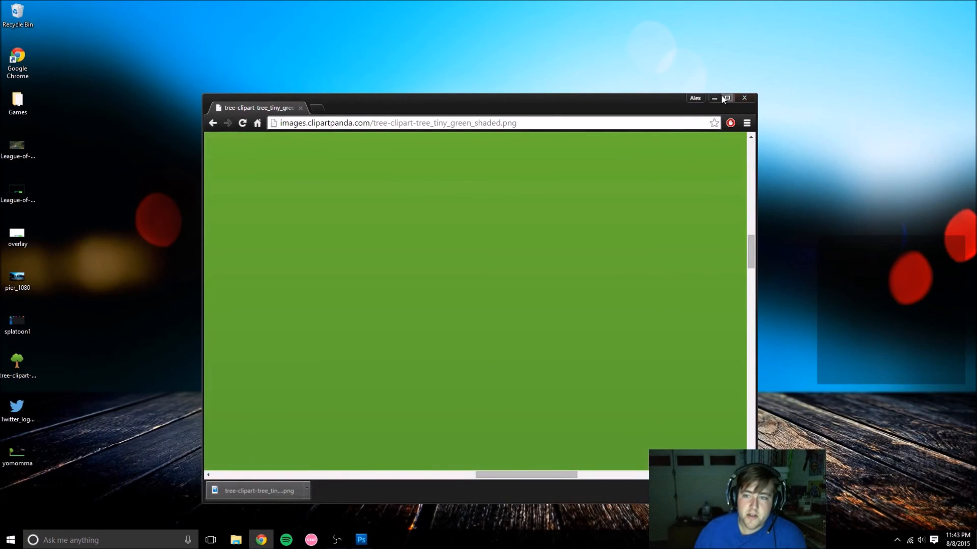
pyautogui.click(715, 98)
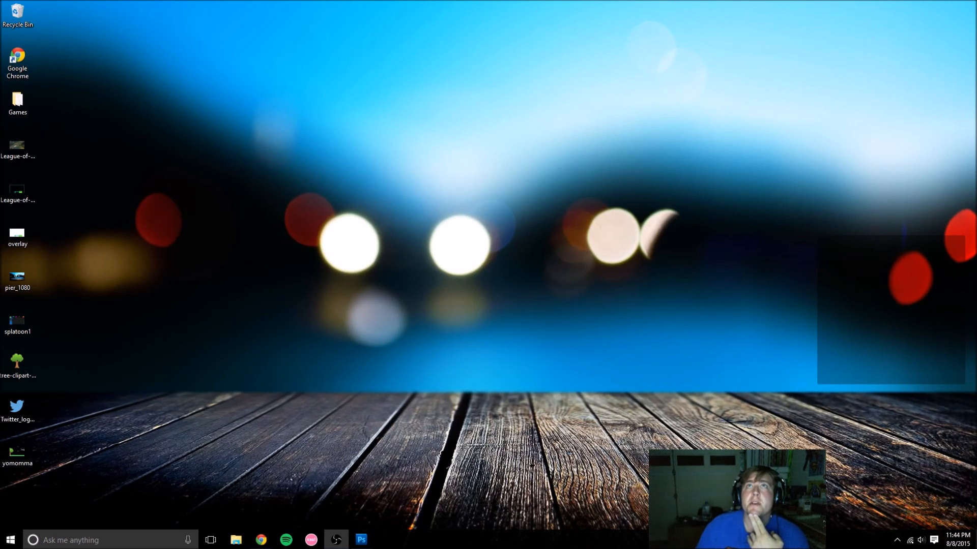
pyautogui.moveTo(533, 1); pyautogui.dragTo(532, 34)
pyautogui.rightClick(528, 329)
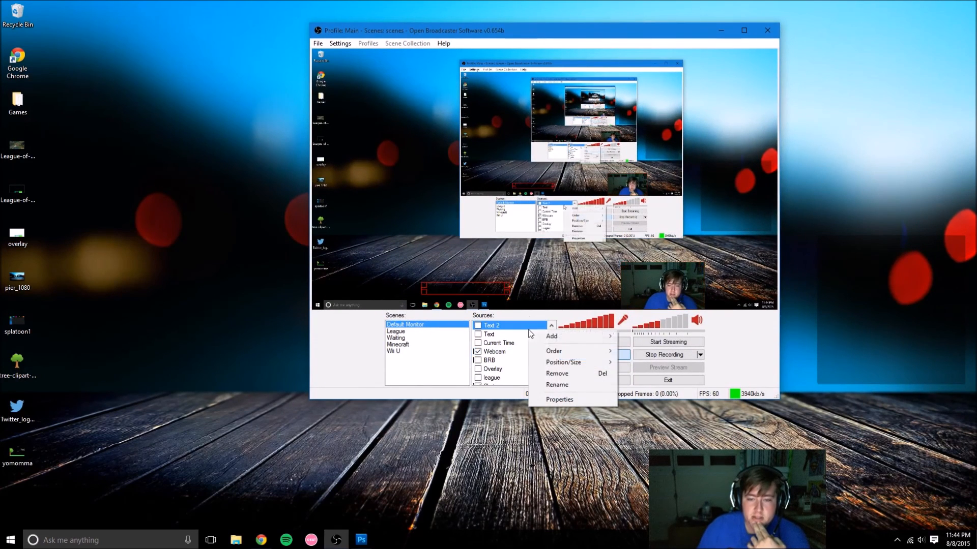
pyautogui.moveTo(555, 339)
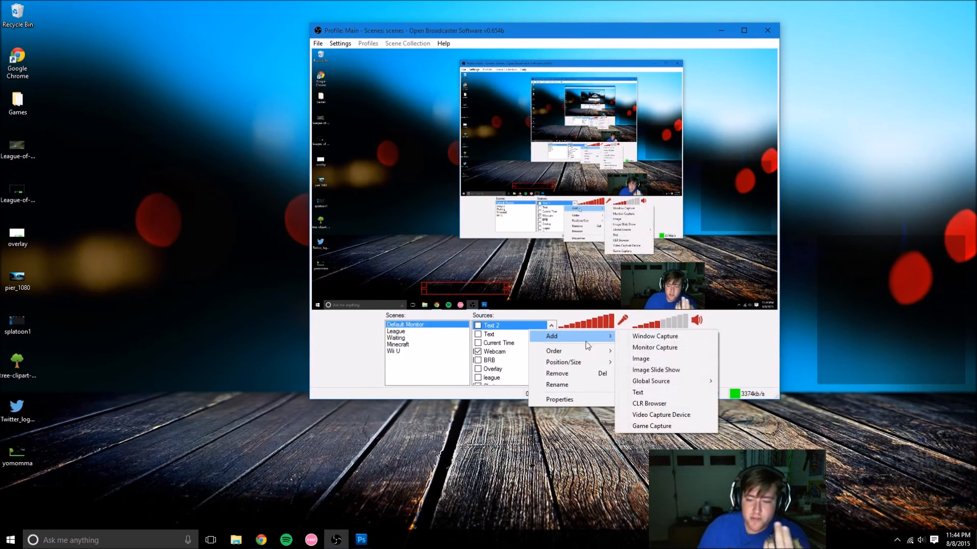
pyautogui.click(660, 360)
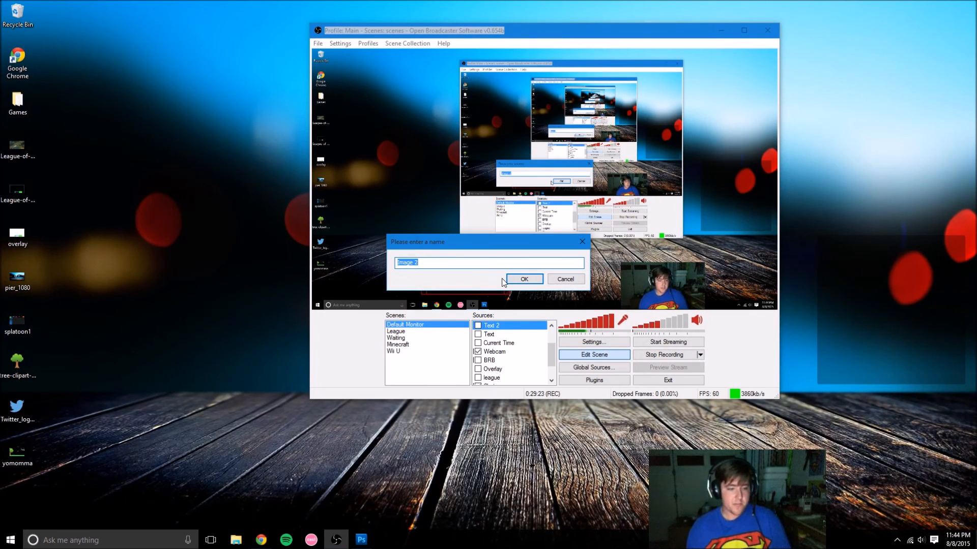
pyautogui.write('Overlay')
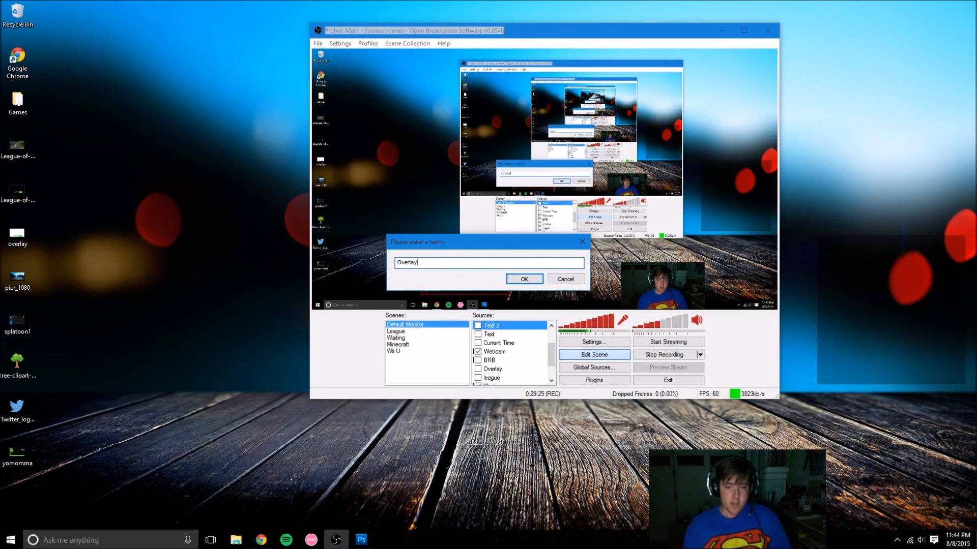
pyautogui.press('Return')
pyautogui.press('Return')
pyautogui.write('21')
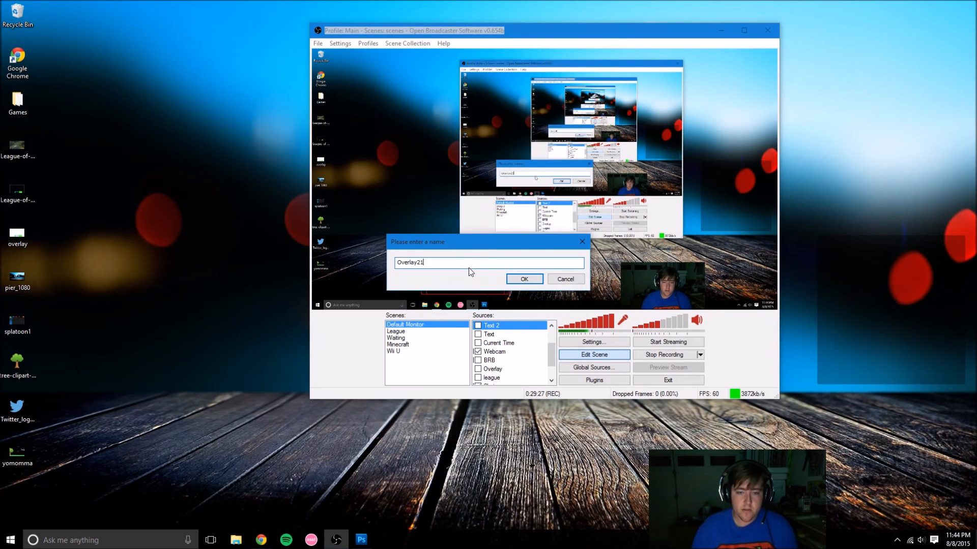
pyautogui.press('Return')
# Load the yomomma image from the Desktop into the Overlay21 source and confirm it.
pyautogui.click(550, 183)
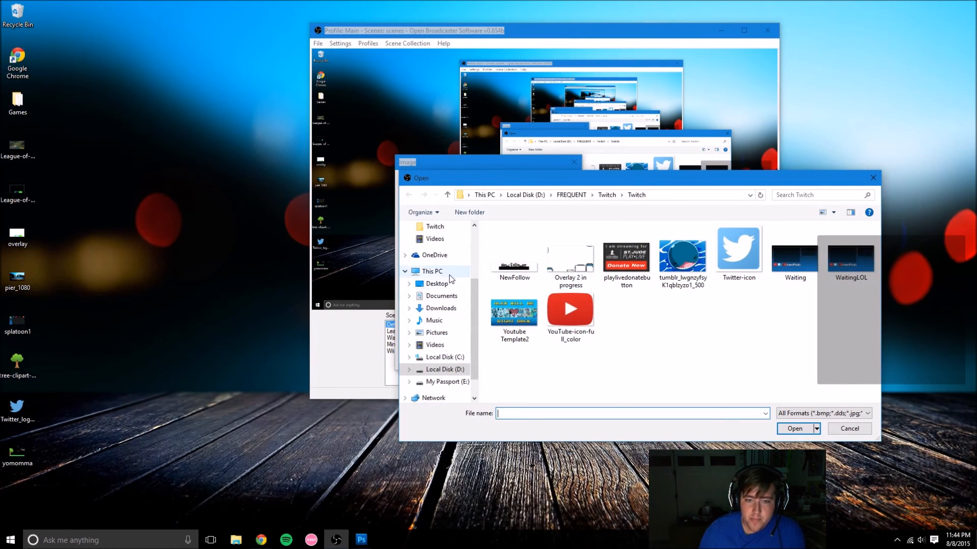
pyautogui.click(437, 283)
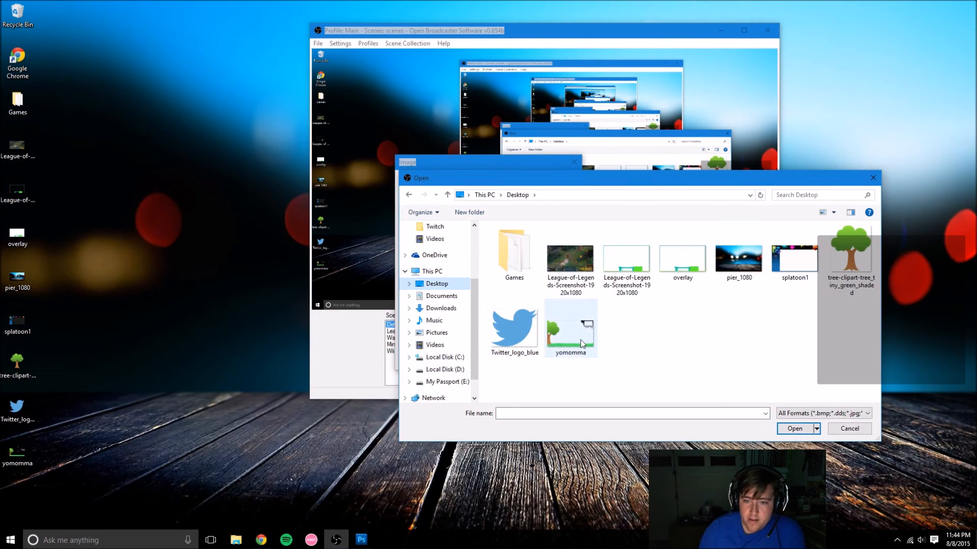
pyautogui.doubleClick(579, 341)
pyautogui.click(515, 359)
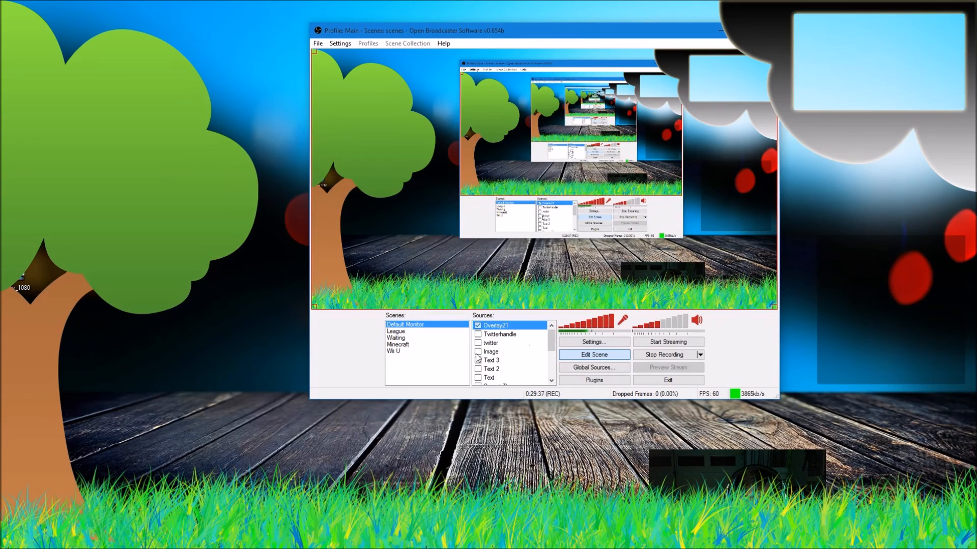
# Move and resize the Webcam source to fill the overlay's rectangular frame, and move the OBS window out of view.
pyautogui.moveTo(552, 347); pyautogui.dragTo(553, 366)
pyautogui.click(510, 343)
pyautogui.moveTo(682, 288); pyautogui.dragTo(751, 82)
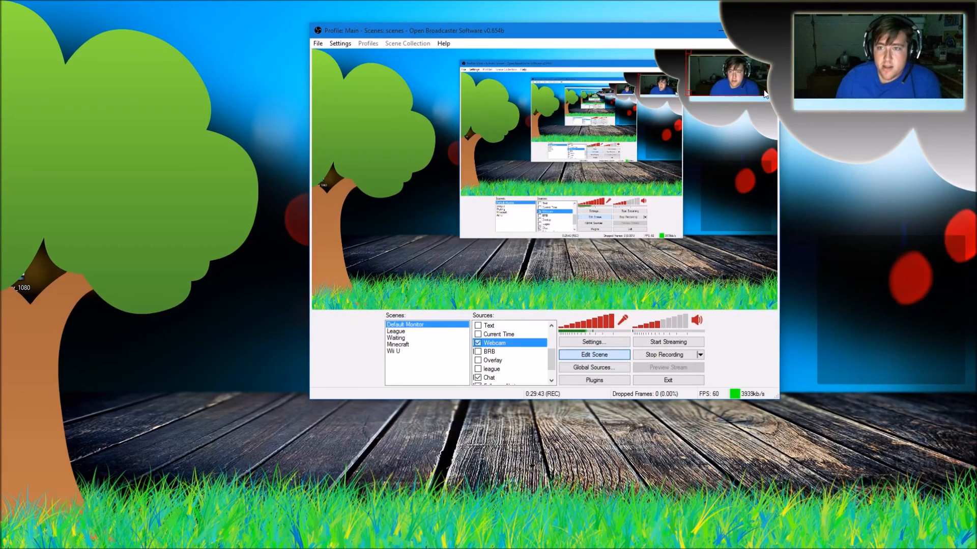
pyautogui.moveTo(764, 93); pyautogui.dragTo(767, 96)
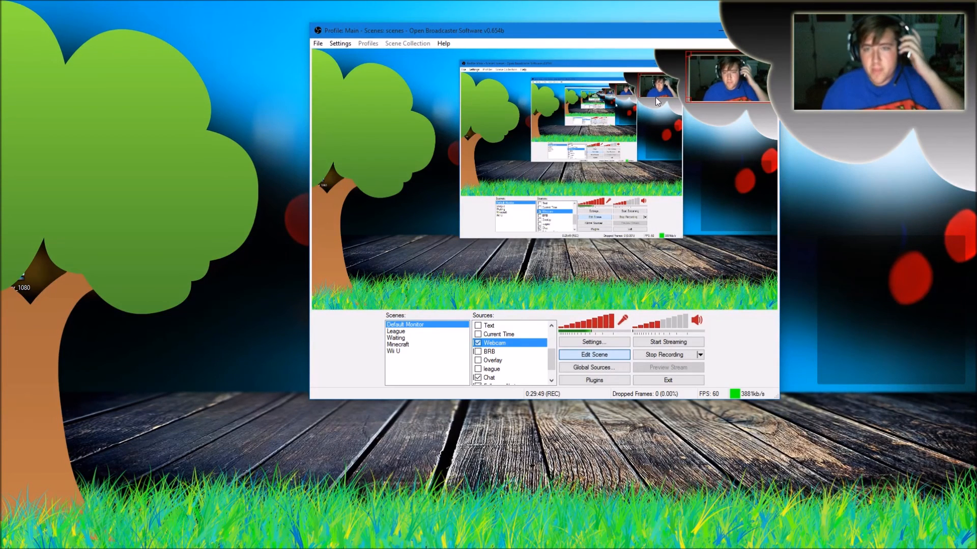
pyautogui.moveTo(679, 34); pyautogui.dragTo(574, 0)
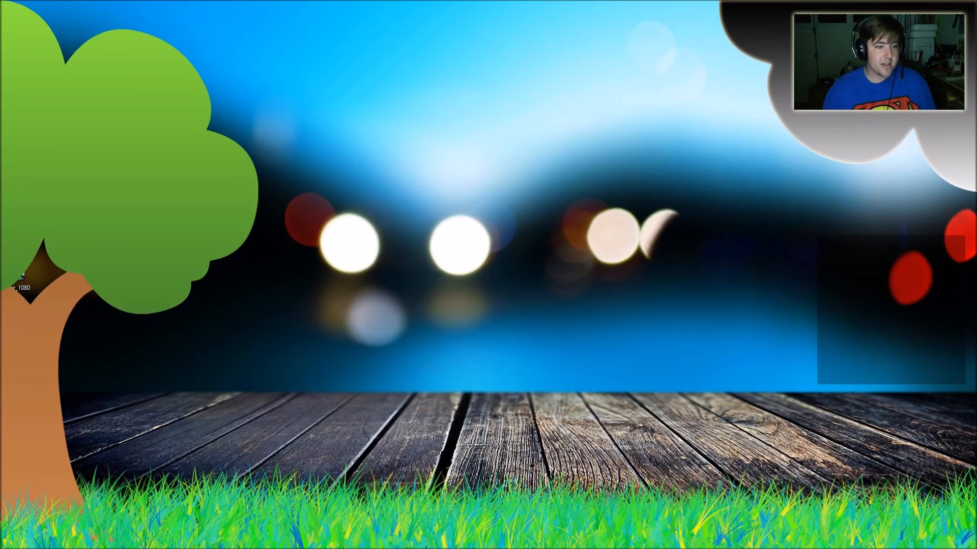
# Try to find Steam and Transformice through the Windows search.
pyautogui.press('super')
pyautogui.write('steam')
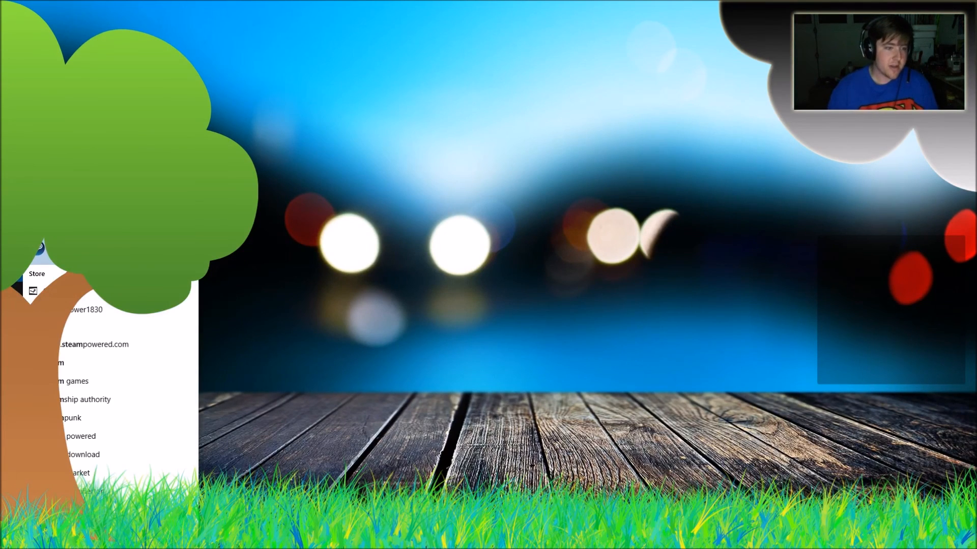
pyautogui.press('BackSpace')
pyautogui.press('BackSpace')
pyautogui.press('BackSpace')
pyautogui.press('BackSpace')
pyautogui.press('BackSpace')
pyautogui.write('tera')
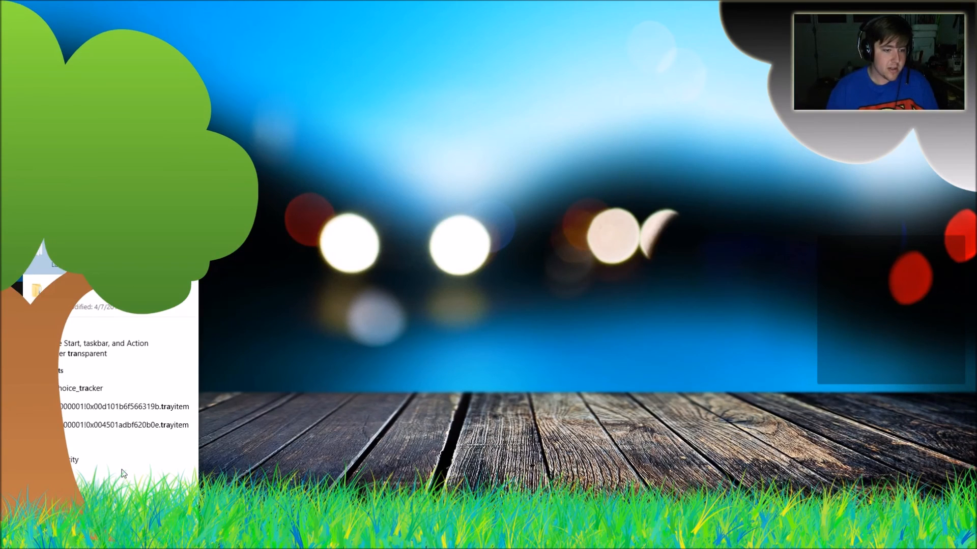
pyautogui.write('nsformice')
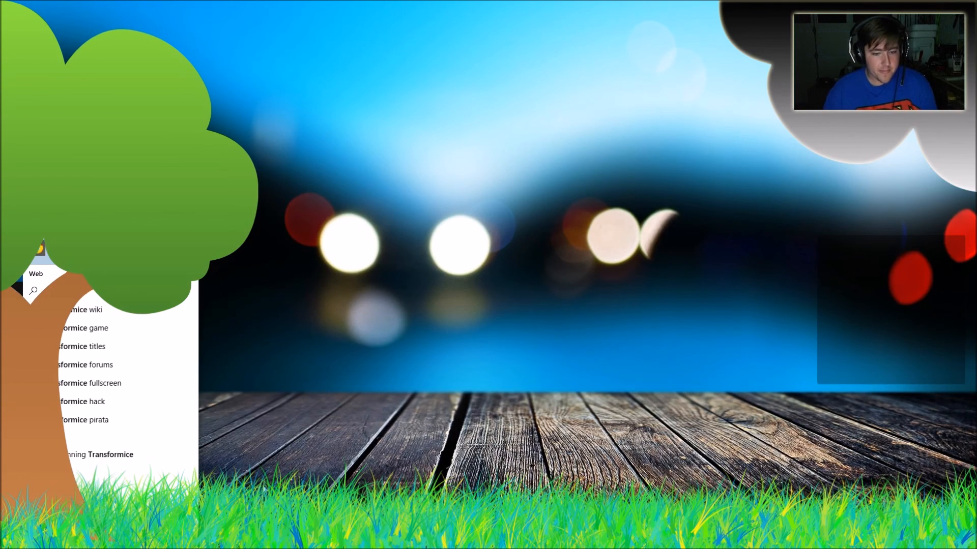
pyautogui.press('Return')
# Launch Transformice from the Steam library.
pyautogui.press('super+s')
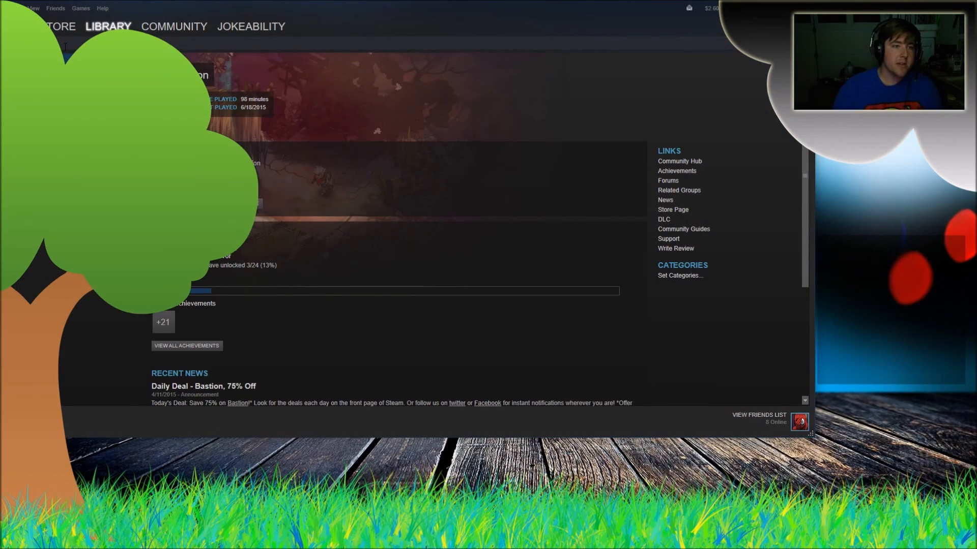
pyautogui.press('Down')
pyautogui.press('Down')
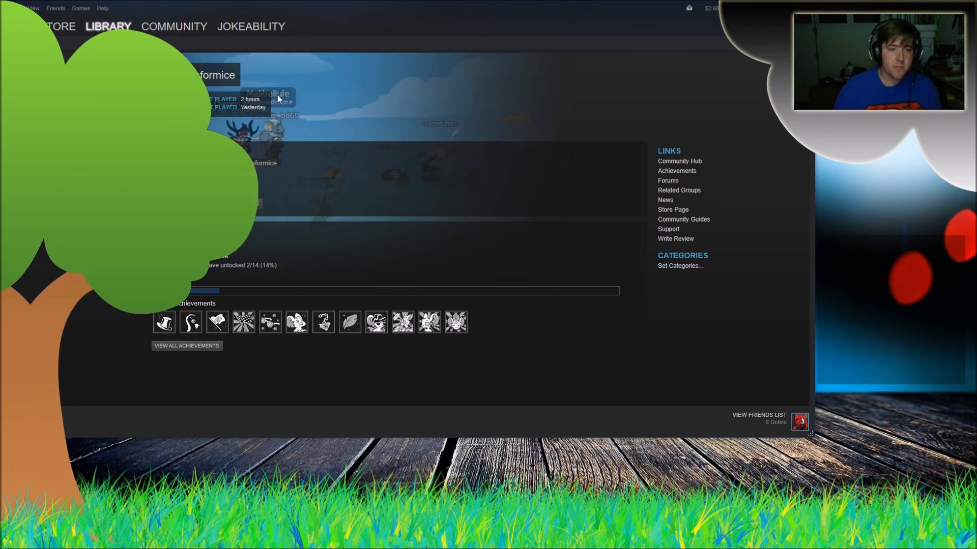
pyautogui.press('Return')
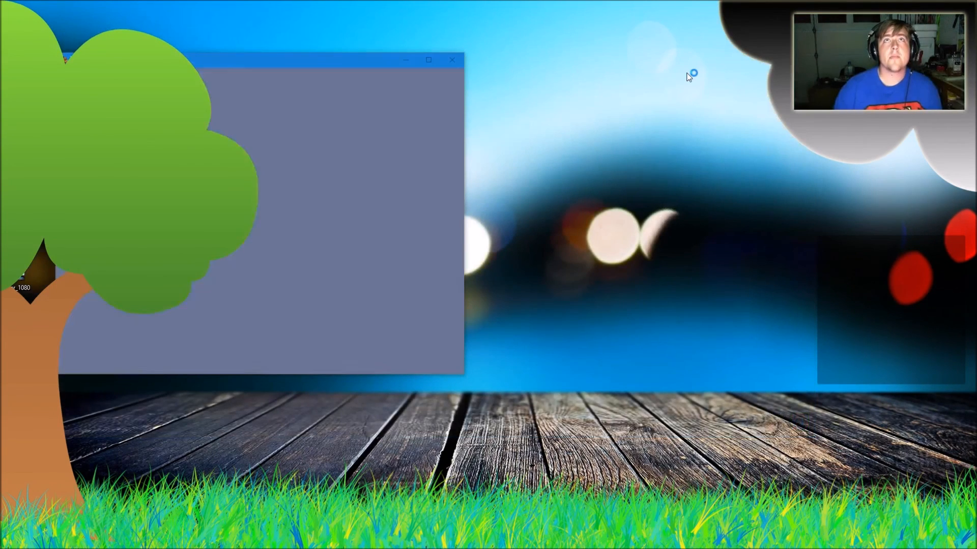
# Reposition the Transformice window, preview it maximized beneath the overlay, and restore its size.
pyautogui.moveTo(294, 62); pyautogui.dragTo(538, 92)
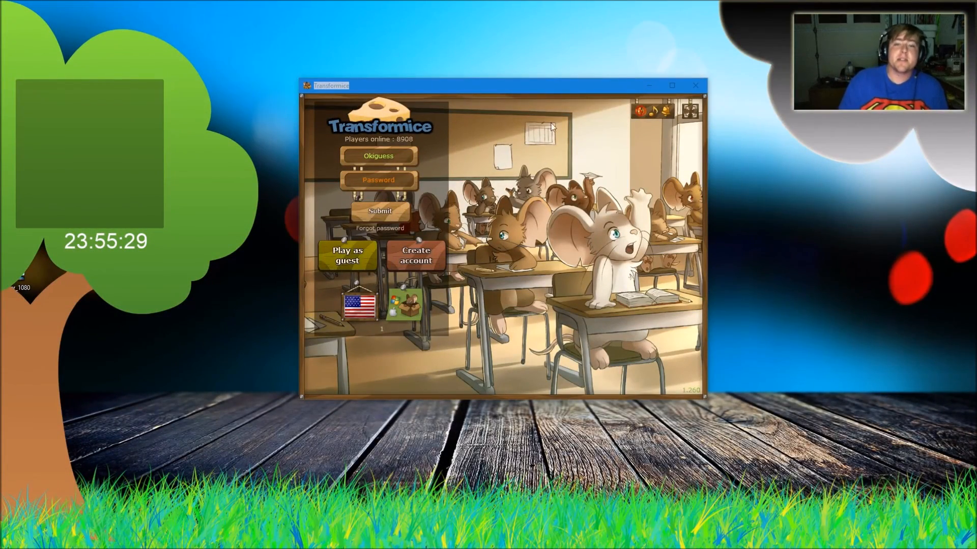
pyautogui.click(671, 87)
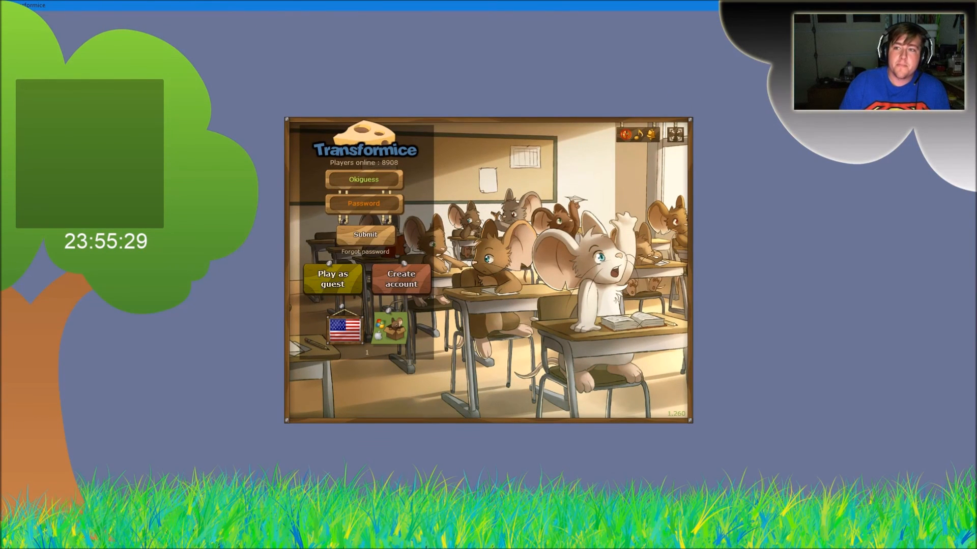
pyautogui.click(940, 5)
# Return to OBS and add an image source with the default name, using Twitter_logo_blue from the Desktop.
pyautogui.moveTo(509, 0); pyautogui.dragTo(473, 7)
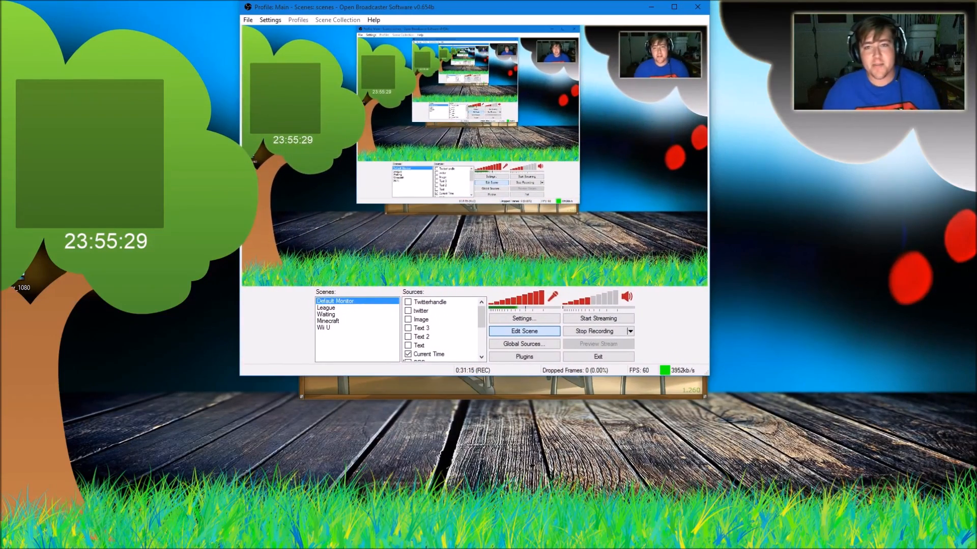
pyautogui.moveTo(563, 9); pyautogui.dragTo(561, 78)
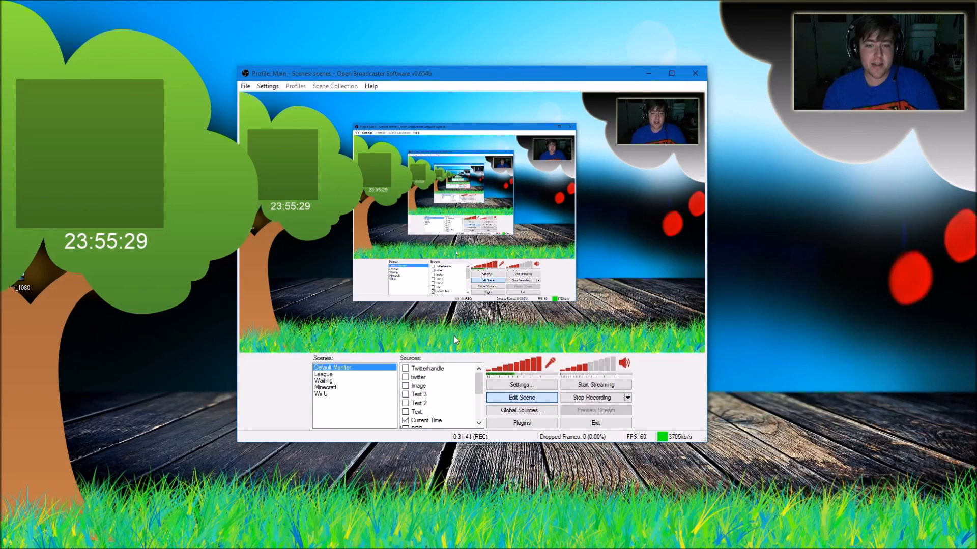
pyautogui.rightClick(455, 388)
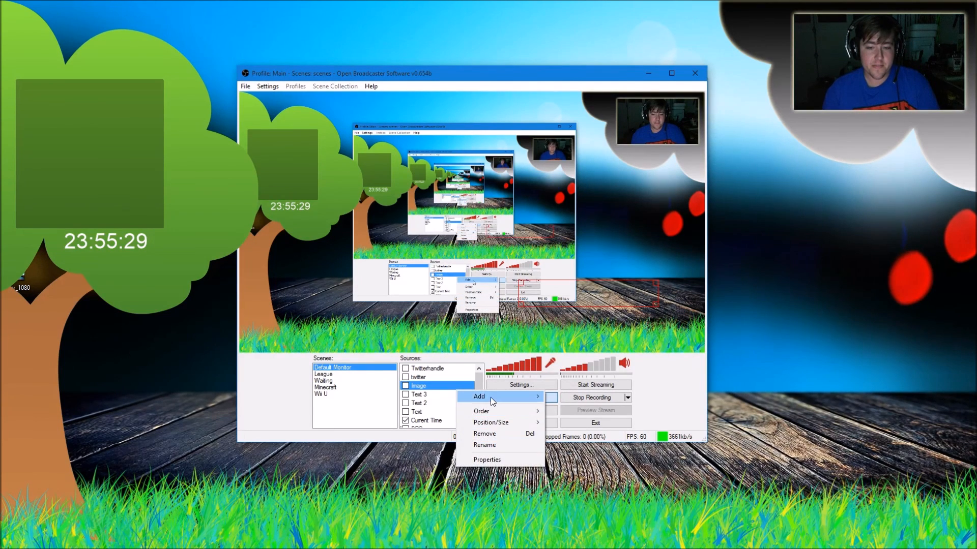
pyautogui.moveTo(490, 397)
pyautogui.click(568, 419)
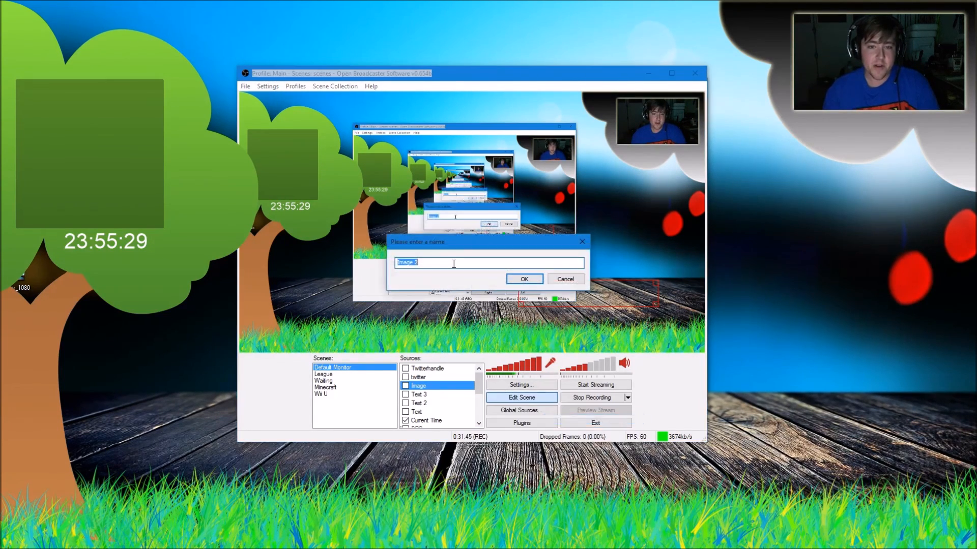
pyautogui.click(524, 279)
pyautogui.click(558, 189)
pyautogui.click(513, 313)
pyautogui.doubleClick(514, 311)
pyautogui.press('Return')
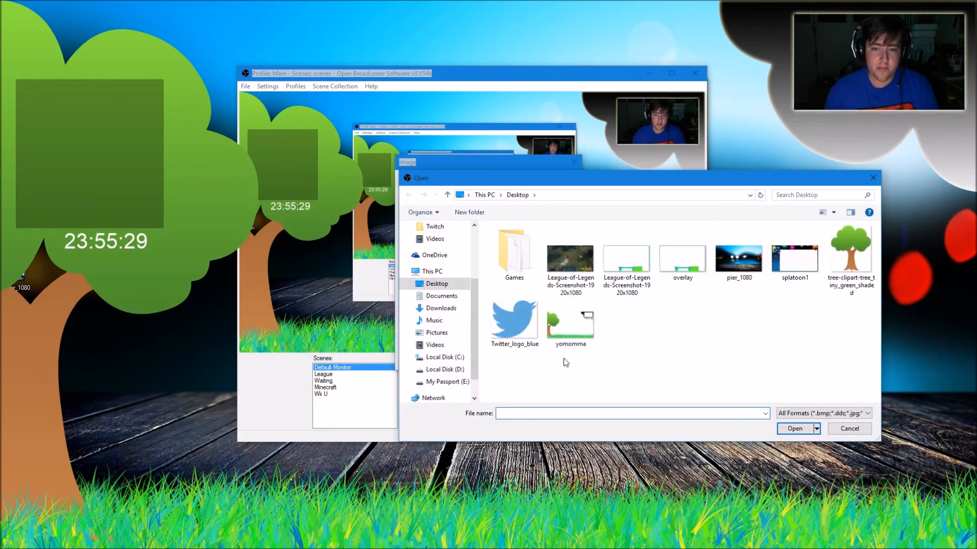
pyautogui.click(831, 428)
pyautogui.click(514, 360)
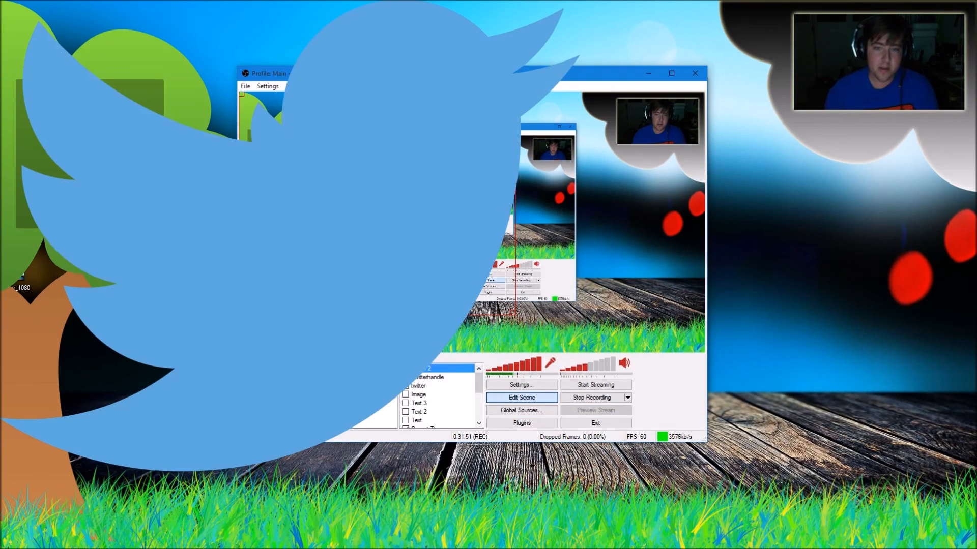
# Shrink the Twitter logo, place it in the grass beside the tree trunk, and finish editing the scene.
pyautogui.moveTo(514, 315); pyautogui.dragTo(295, 338)
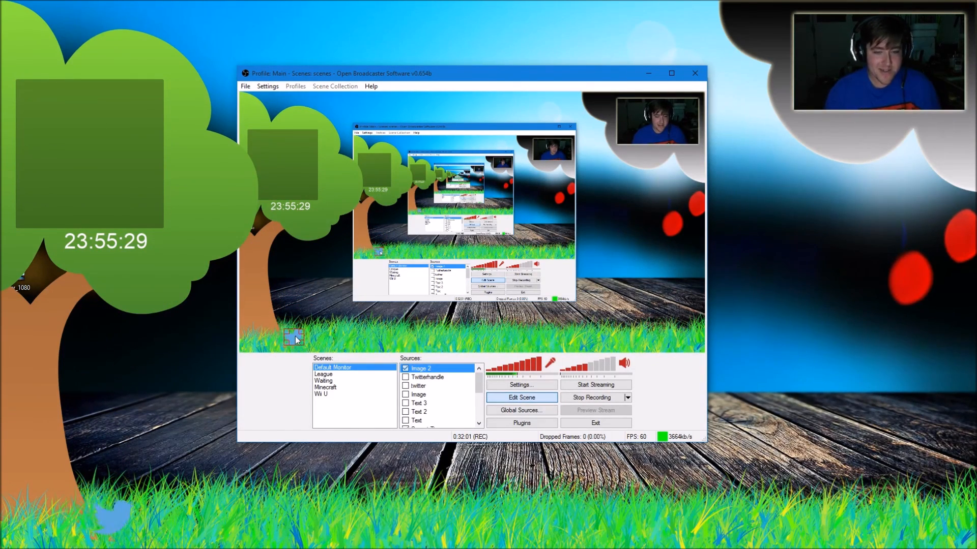
pyautogui.click(526, 402)
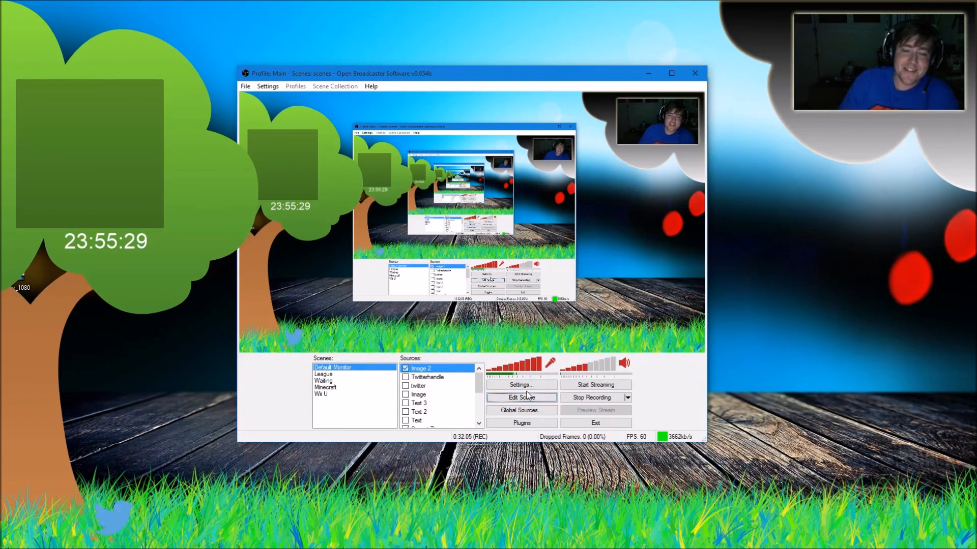